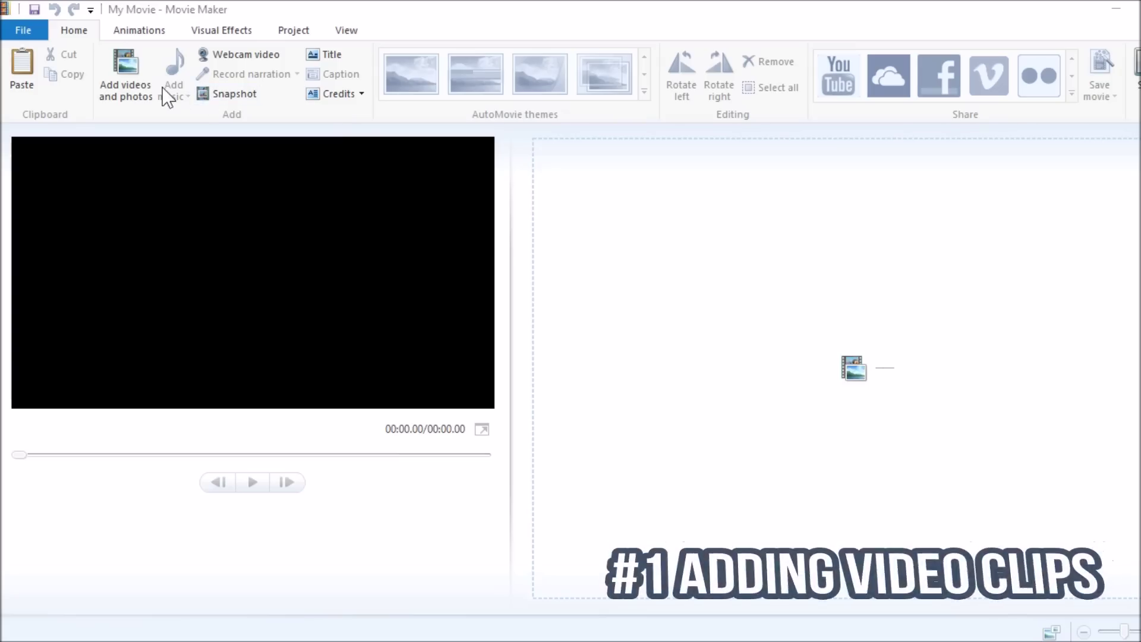
Add all the MVI clips from the Videos folder of 74 Winter Outfits to the project.
click(124, 84)
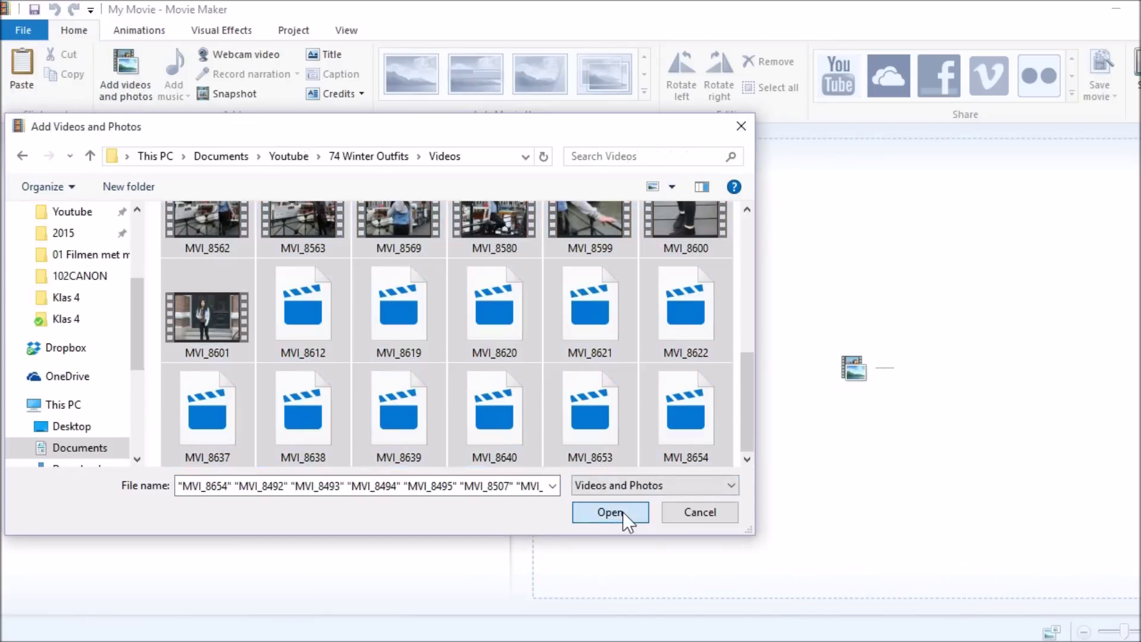
click(622, 512)
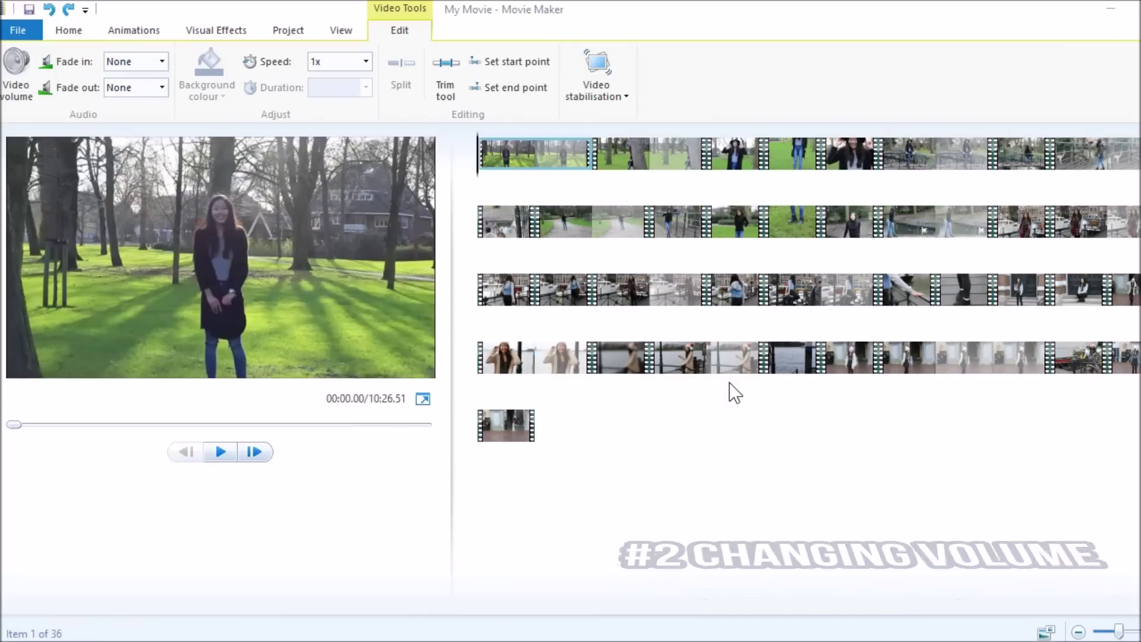
Select every clip in the project and lower their video volume to a low level.
click(65, 31)
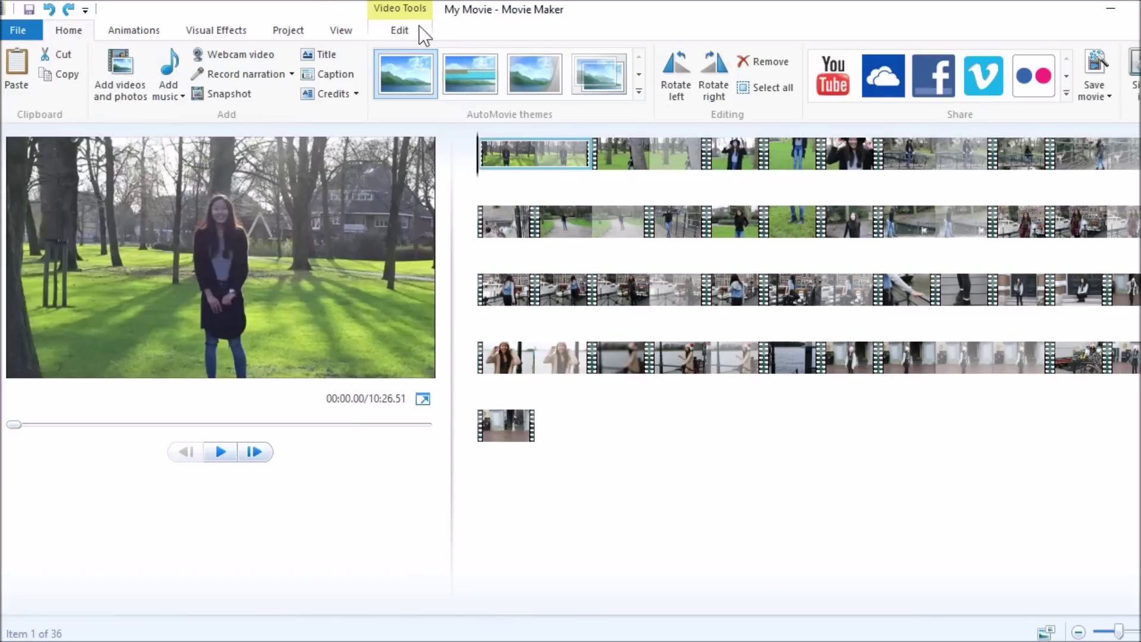
click(398, 29)
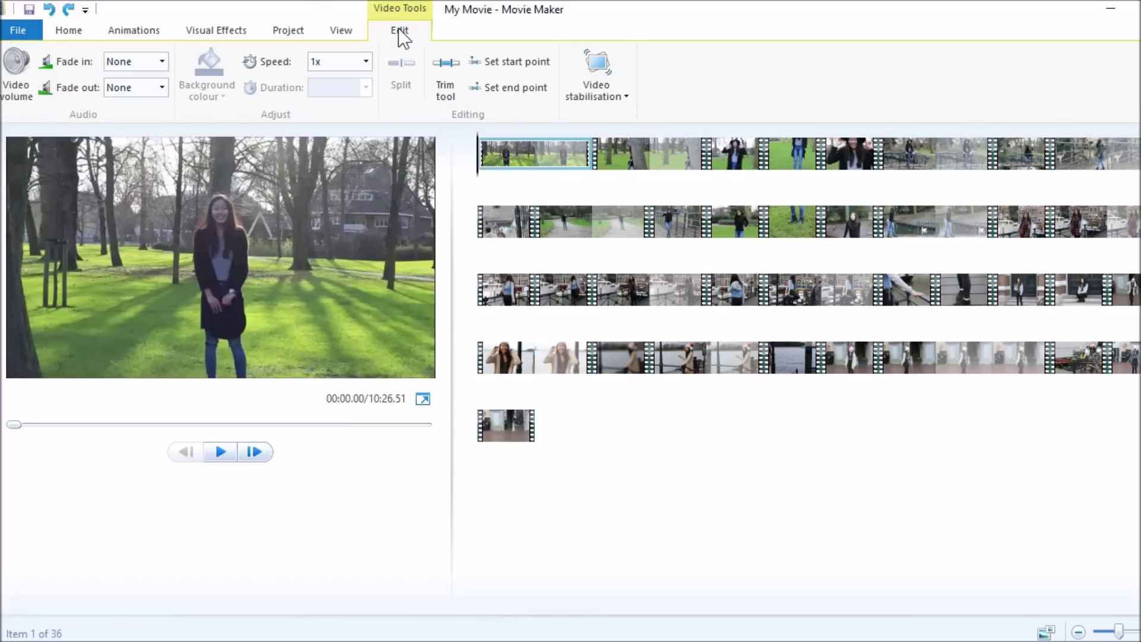
shift+click(505, 419)
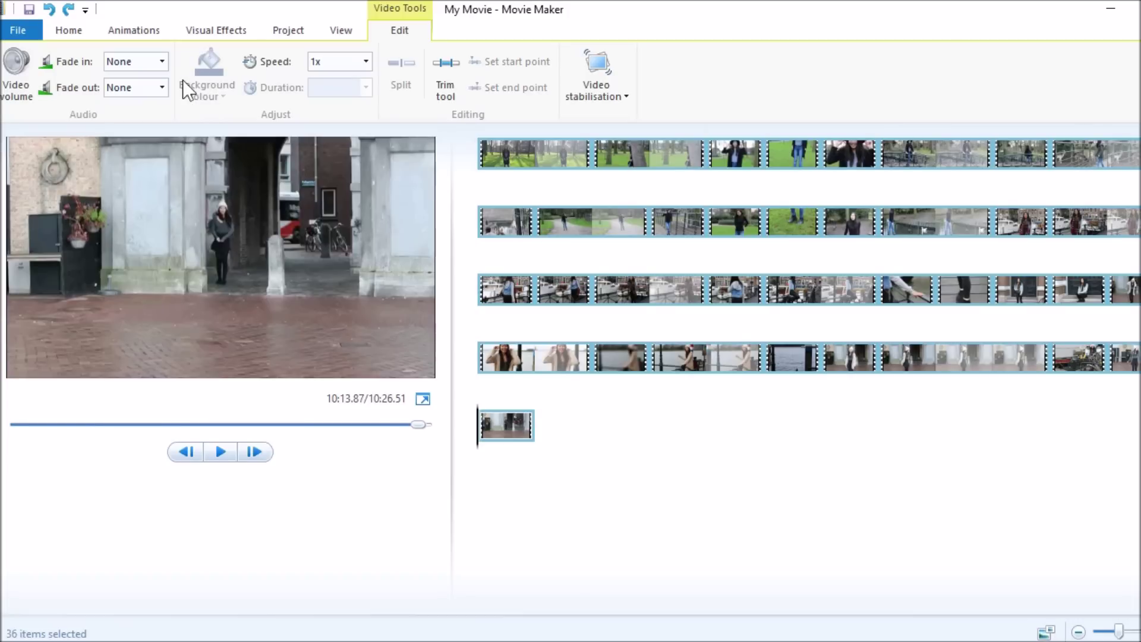
click(16, 71)
drag(24, 117, 46, 126)
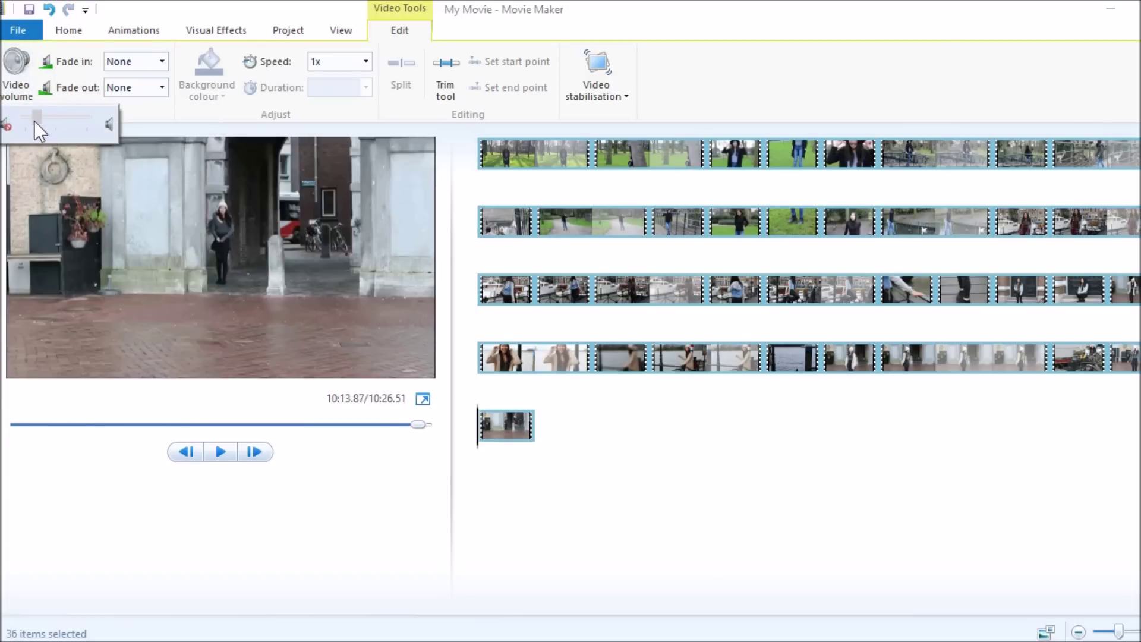
Set the start point of clip MVI_8510.MOV at 01:30.47, where the woman walks onto the bridge.
click(506, 156)
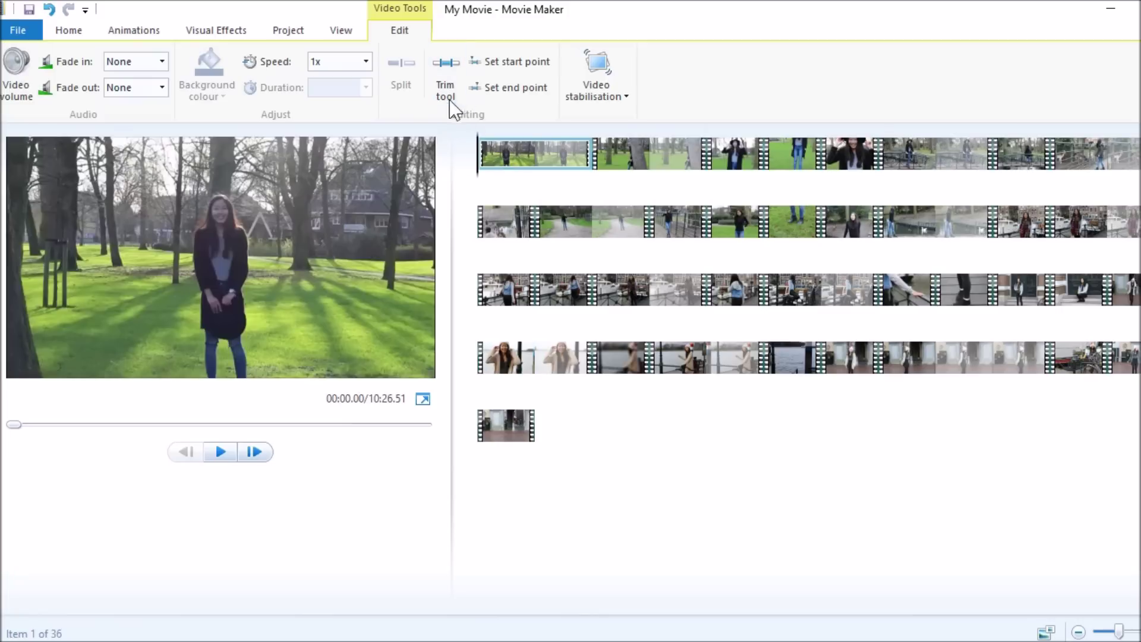
click(490, 153)
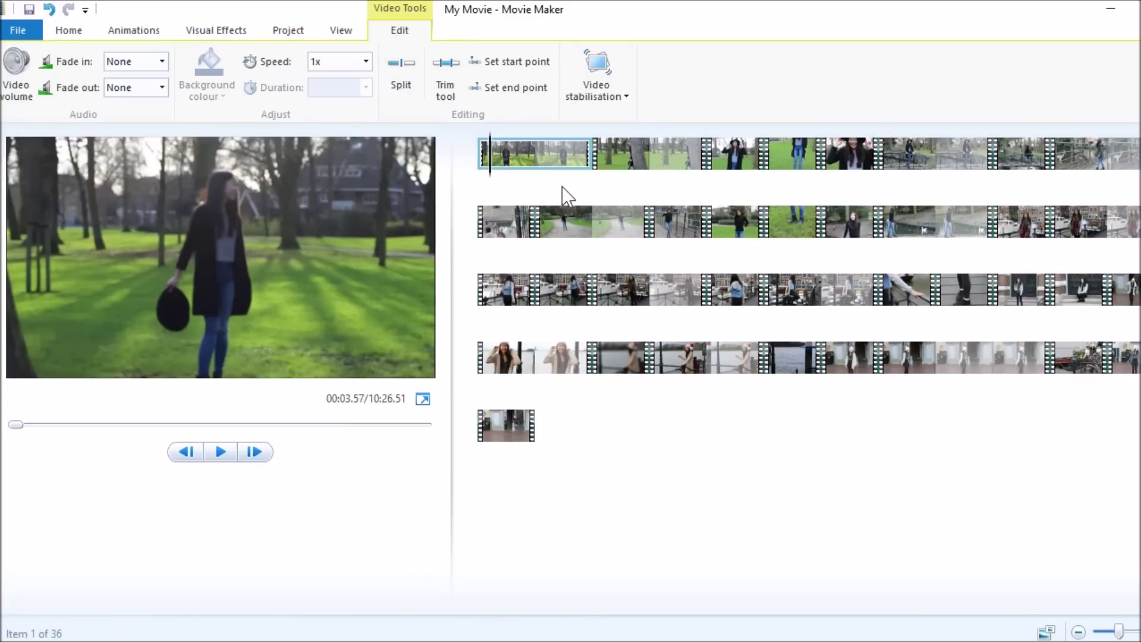
click(896, 168)
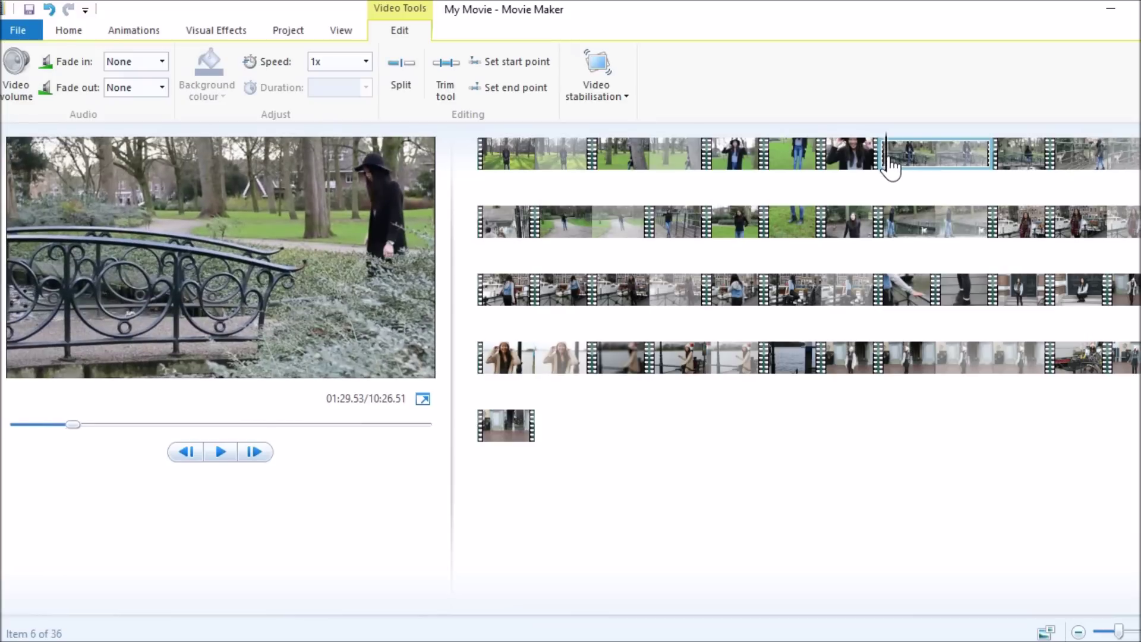
key(space)
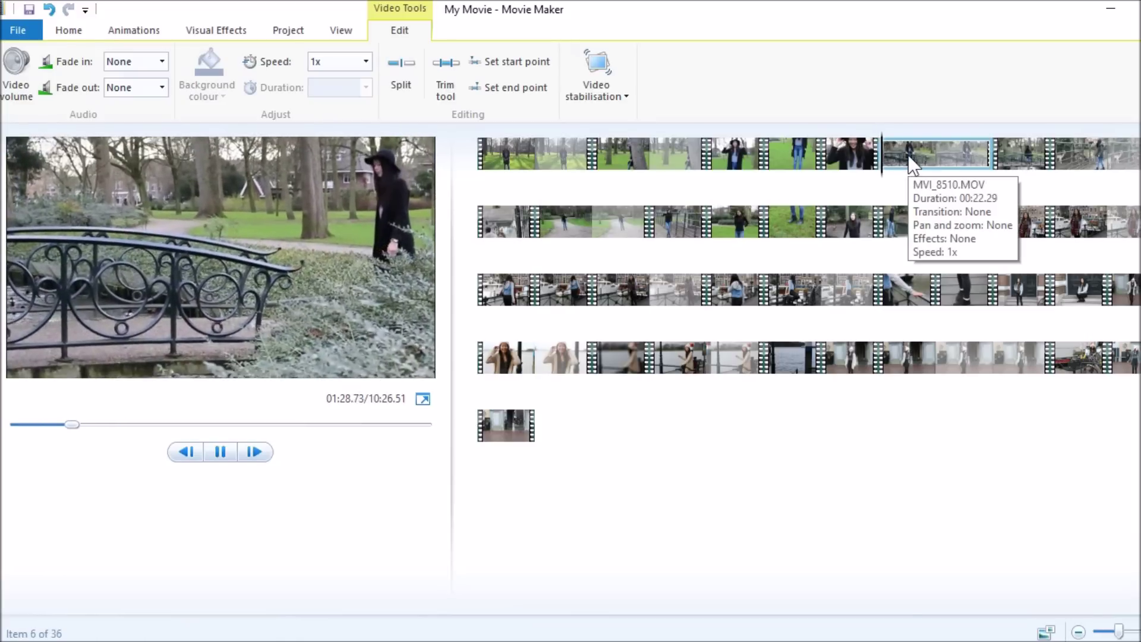
key(space)
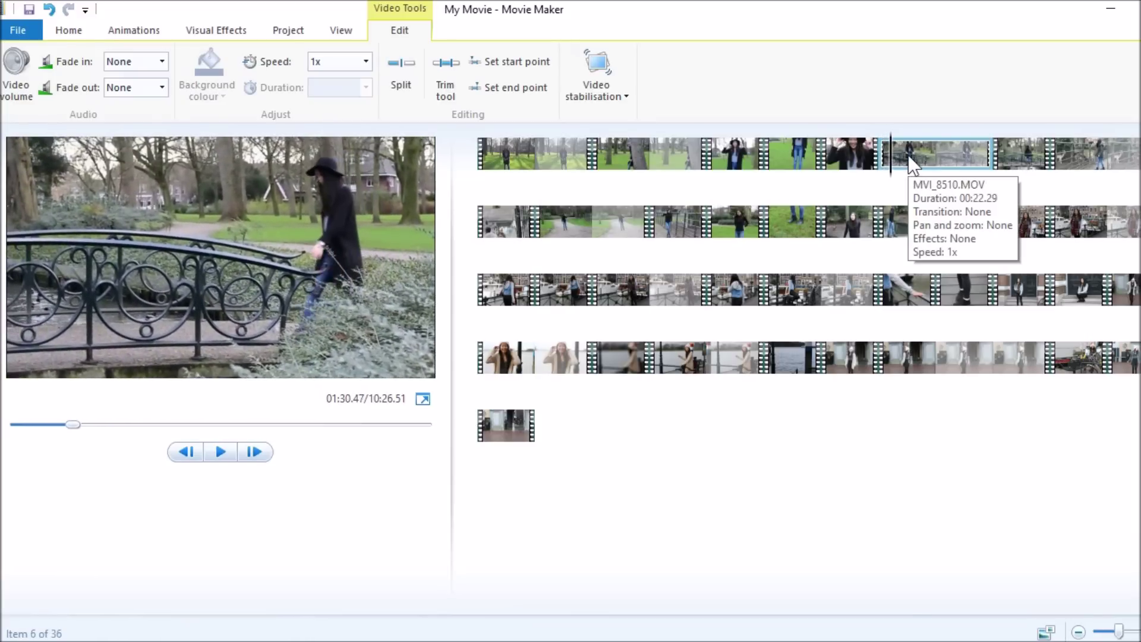
click(497, 57)
Play the trimmed bridge clip on and split it at 01:33.03, where the woman stands at the railing.
key(space)
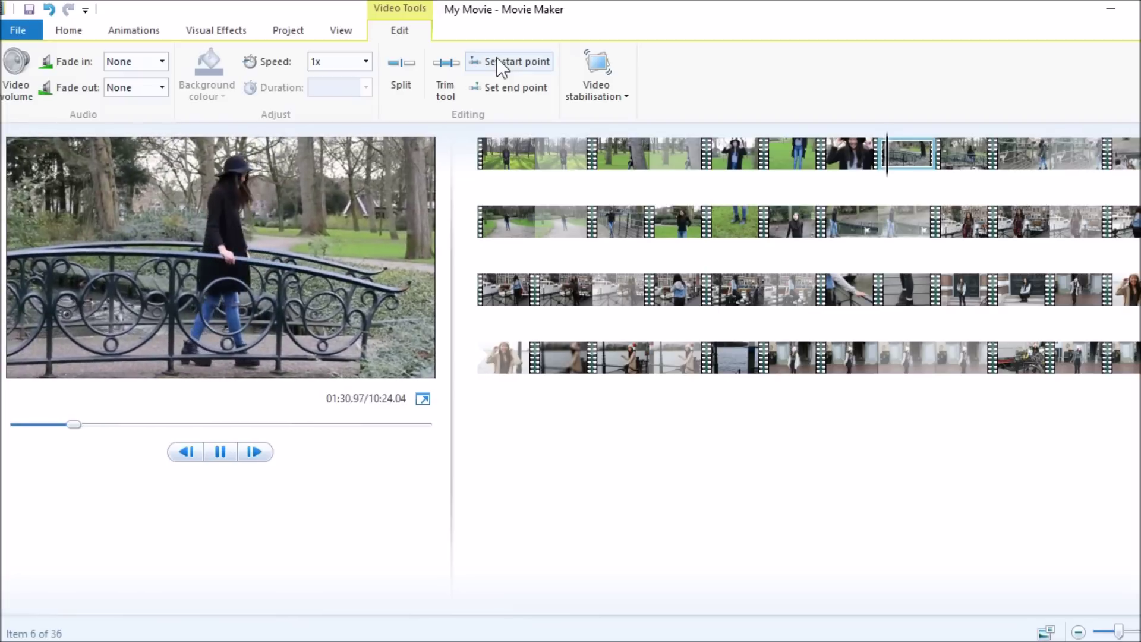
key(space)
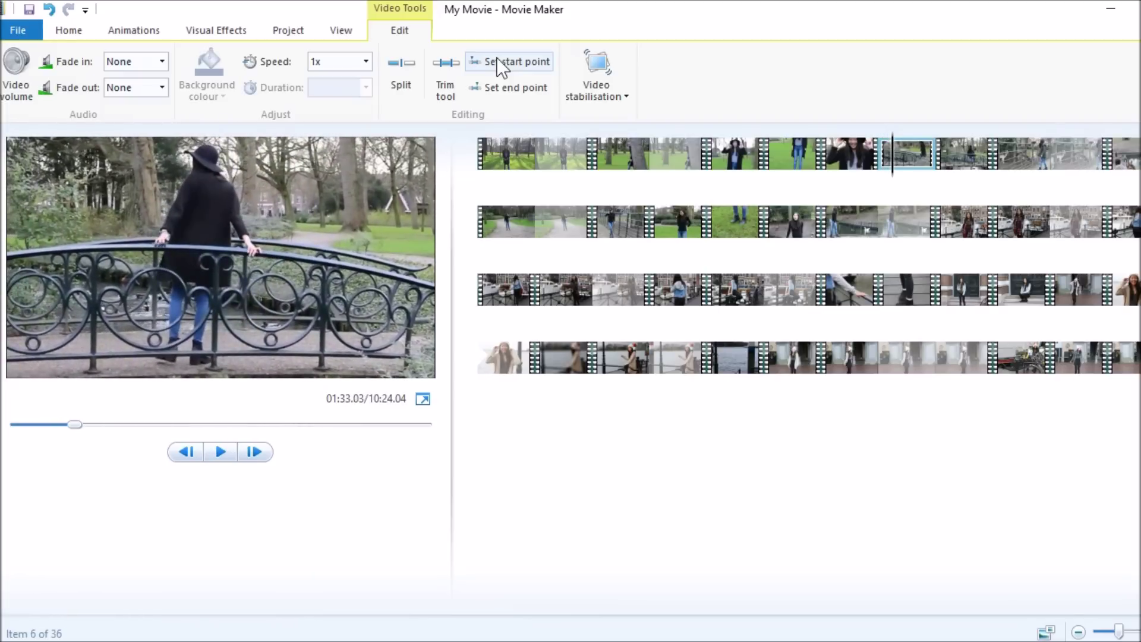
click(401, 71)
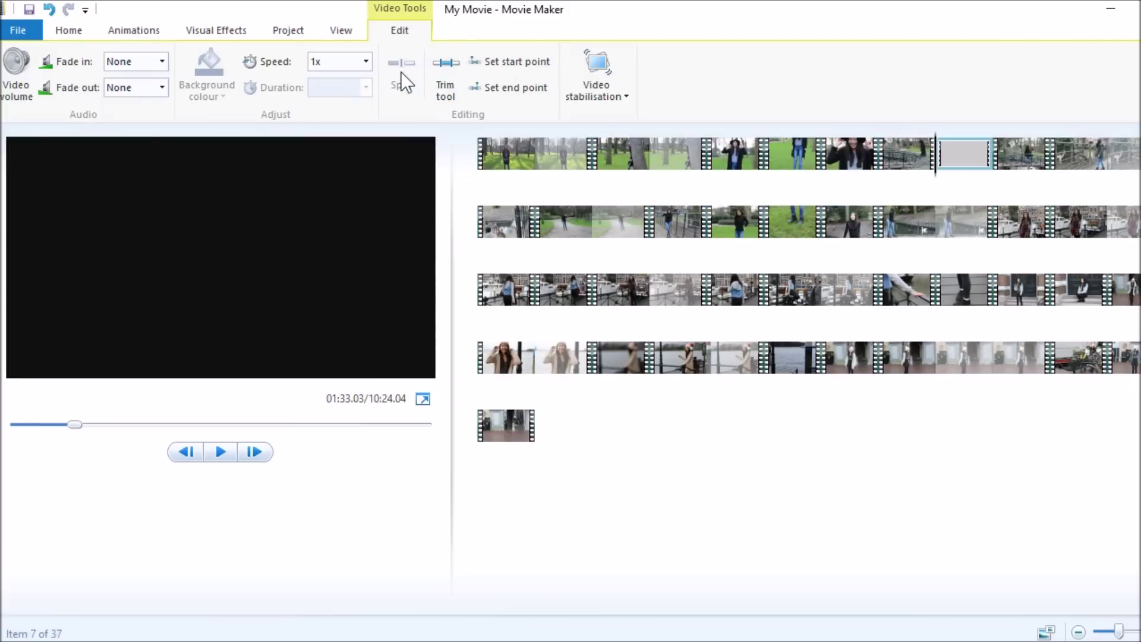
Trim the second part of the split bridge clip, setting its start point at 01:38.80 and its end point at 01:36.90.
click(940, 151)
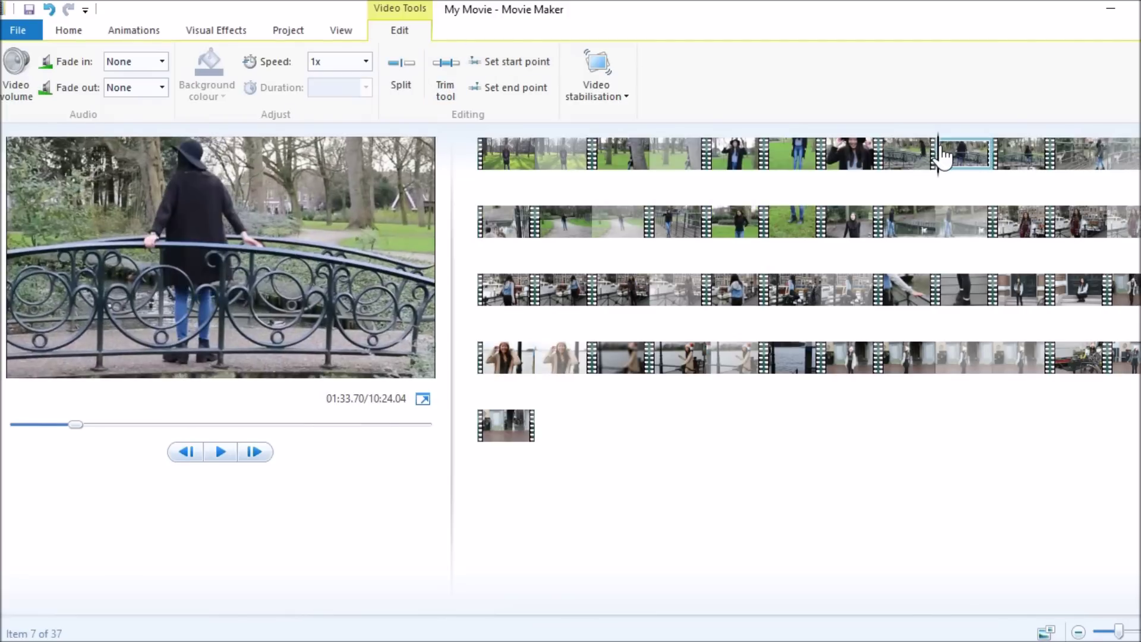
drag(942, 153, 961, 160)
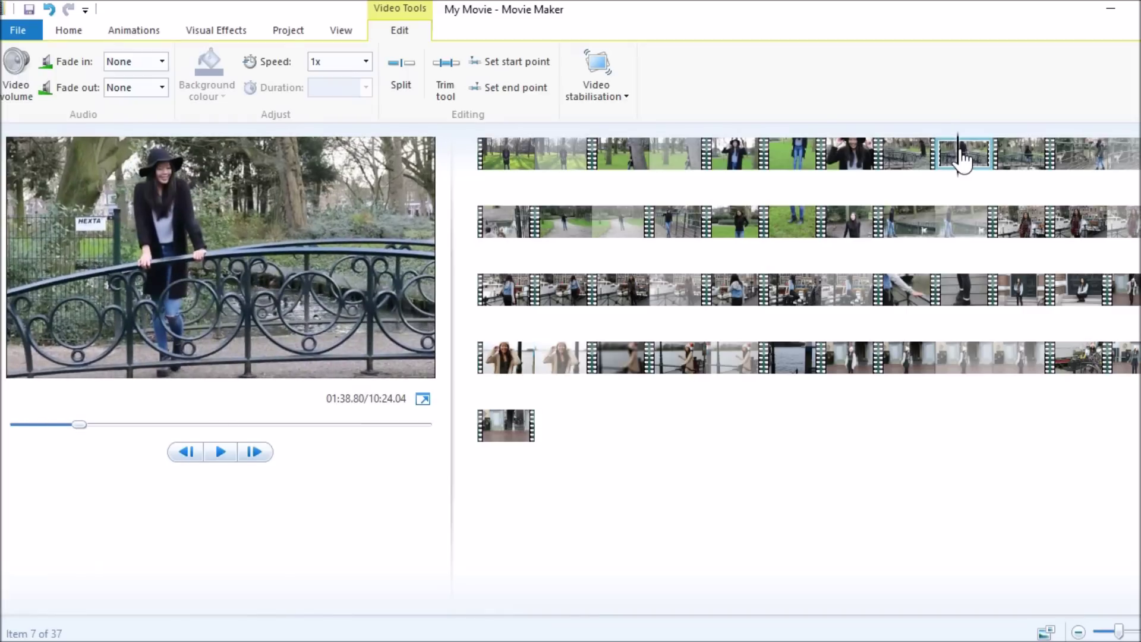
click(527, 59)
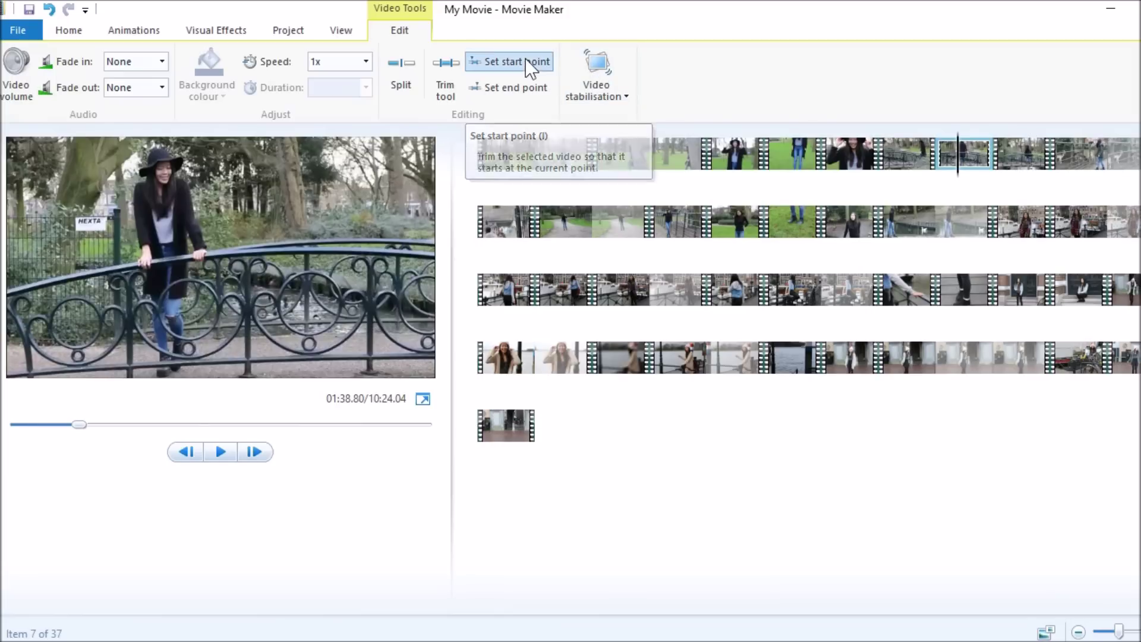
click(968, 174)
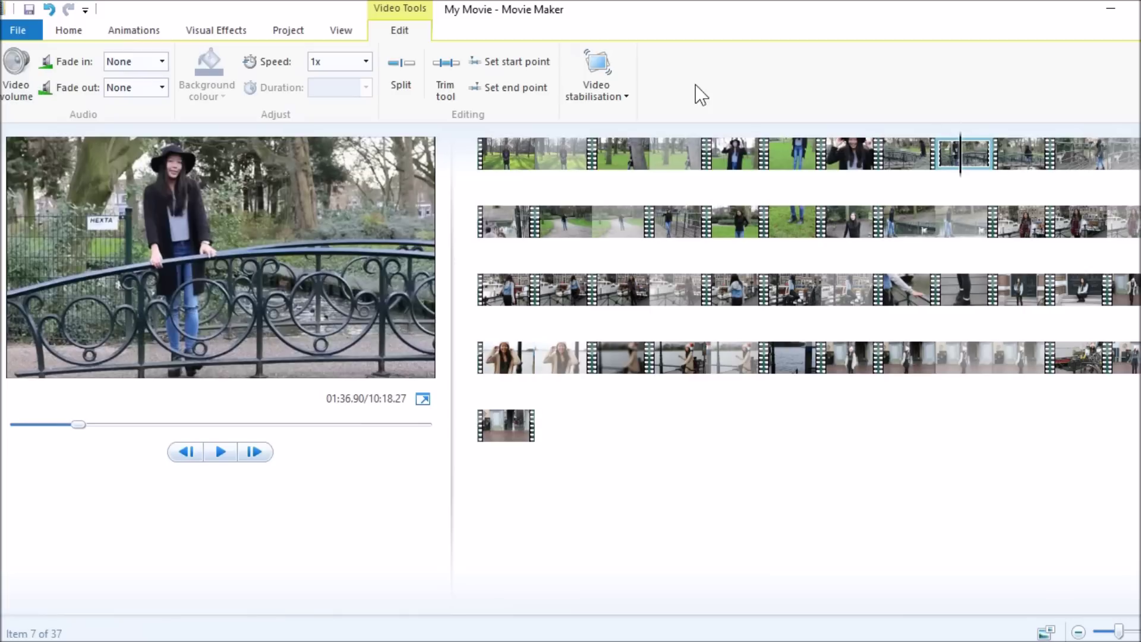
click(504, 89)
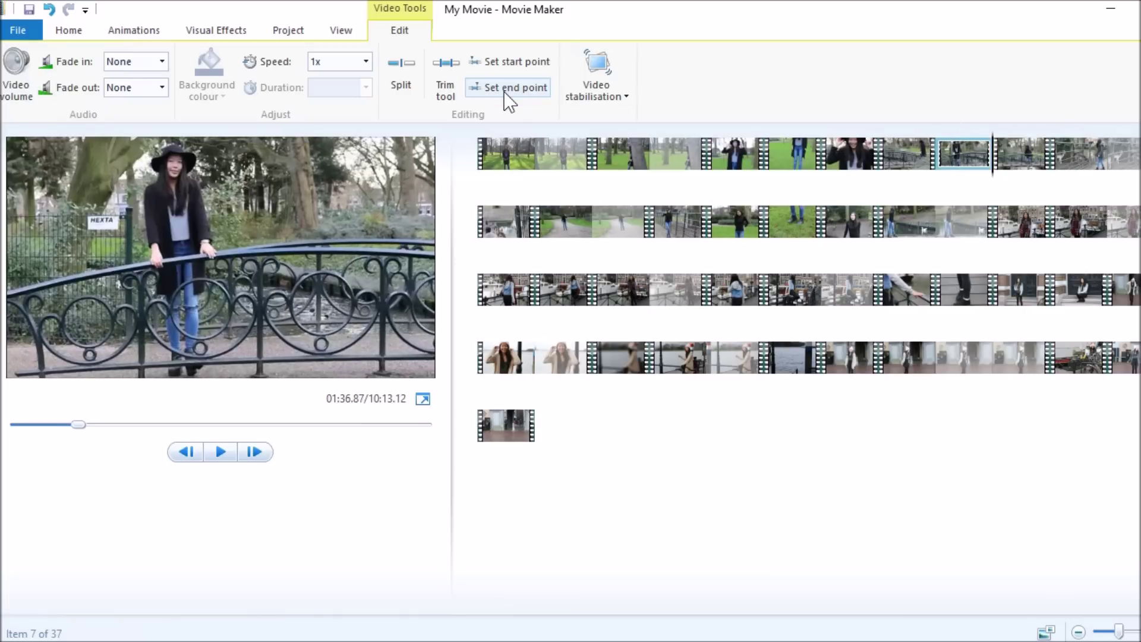
click(536, 221)
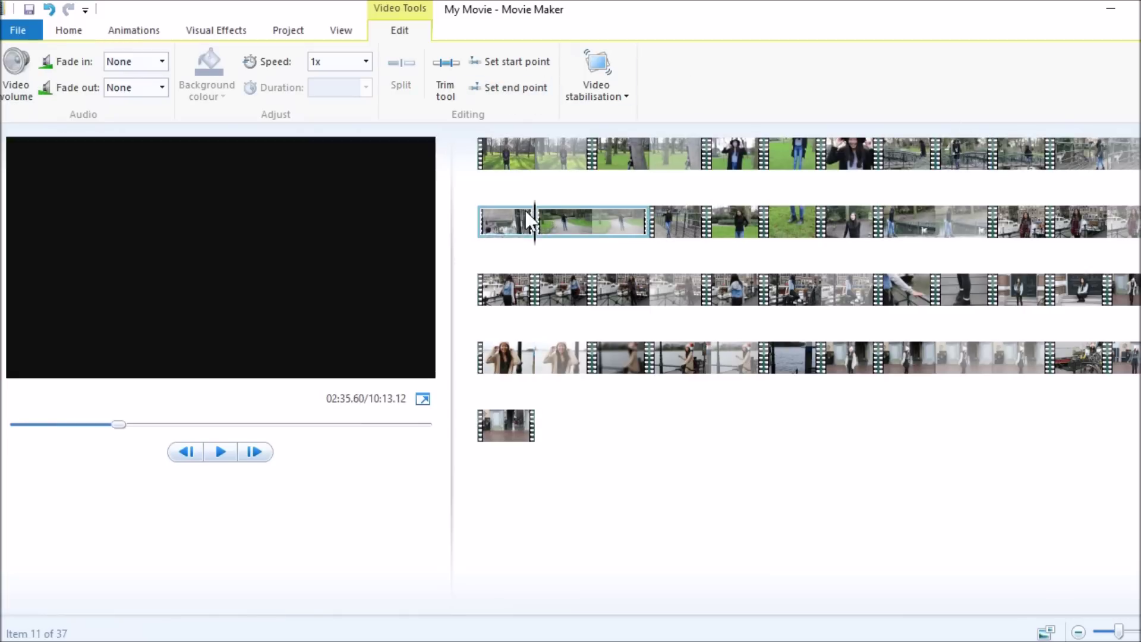
click(542, 235)
click(555, 234)
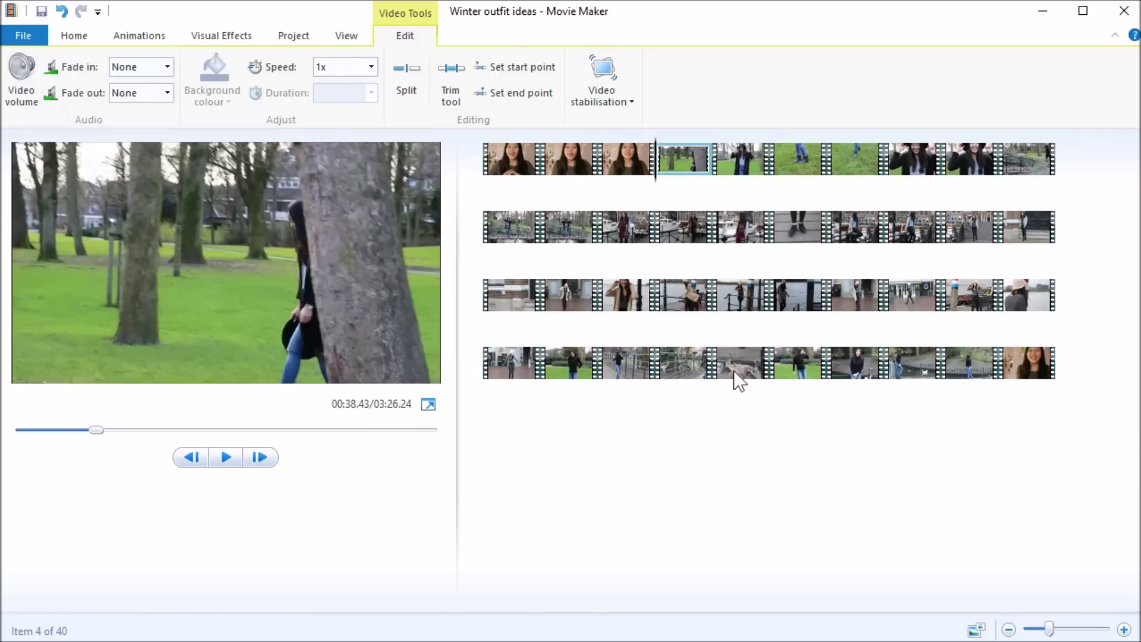
Play through the clip of the woman spinning in the white hat on the square and split it at 02:34.70.
click(515, 363)
key(space)
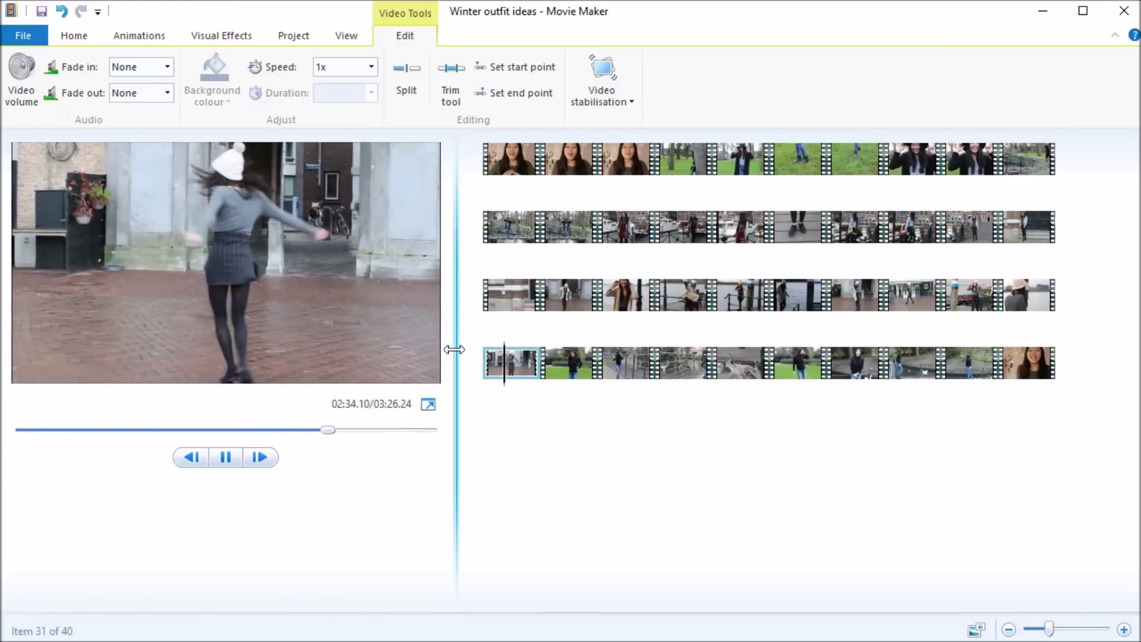
key(space)
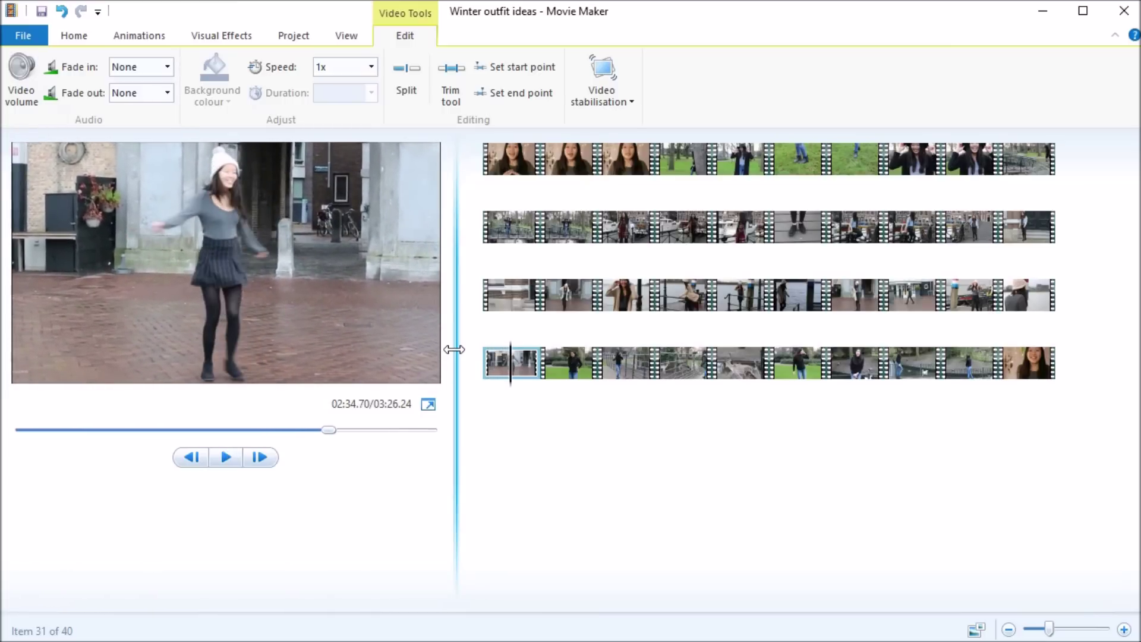
click(499, 376)
key(space)
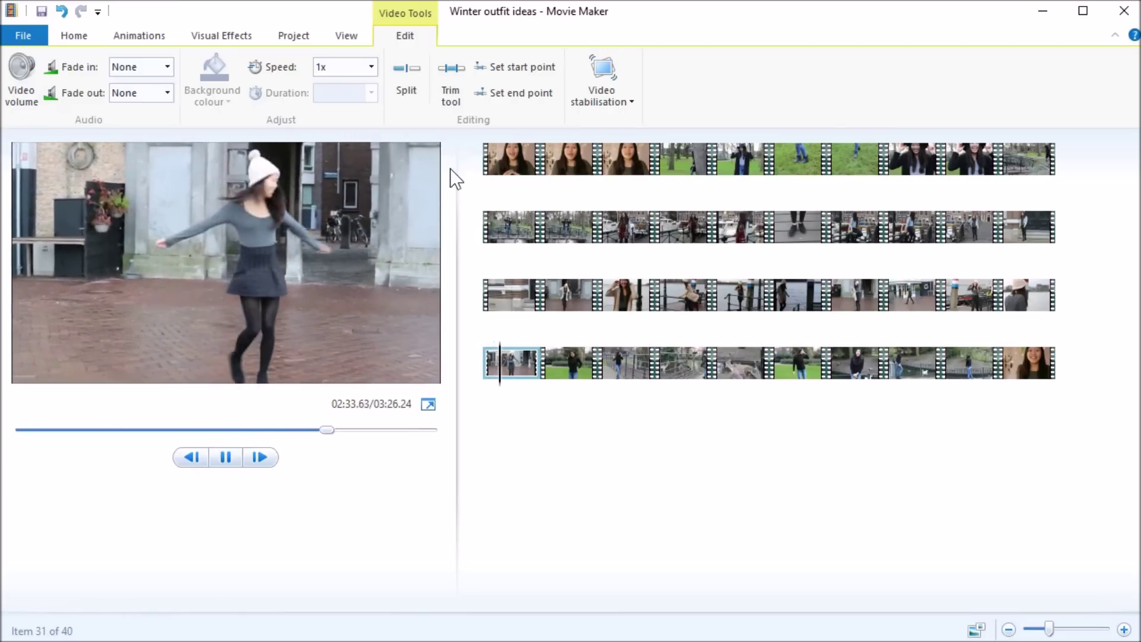
key(space)
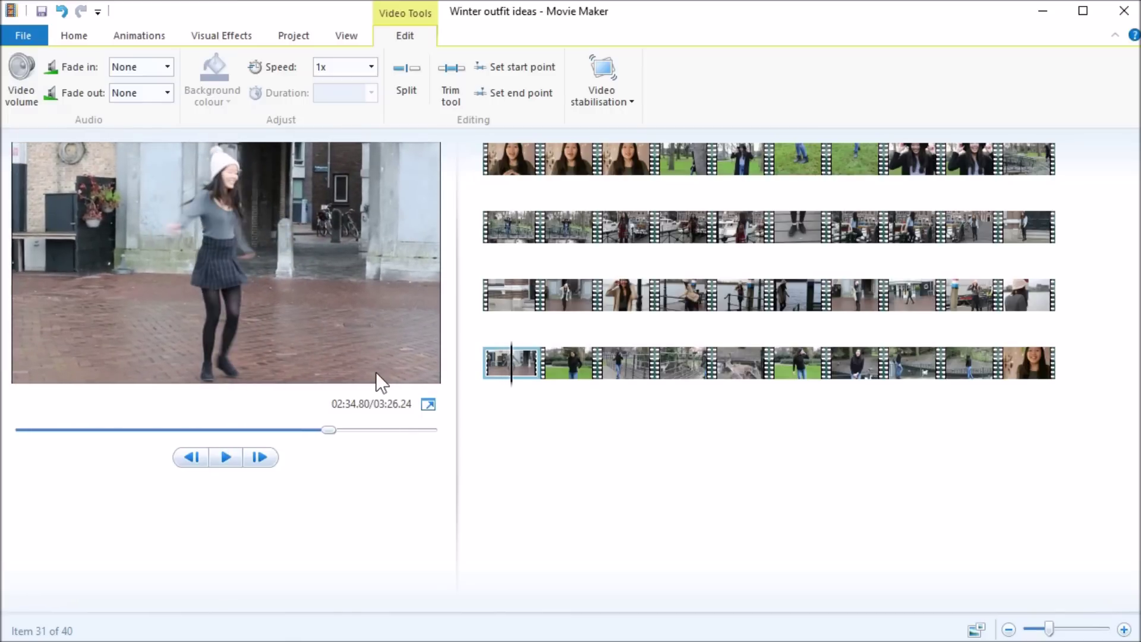
click(194, 458)
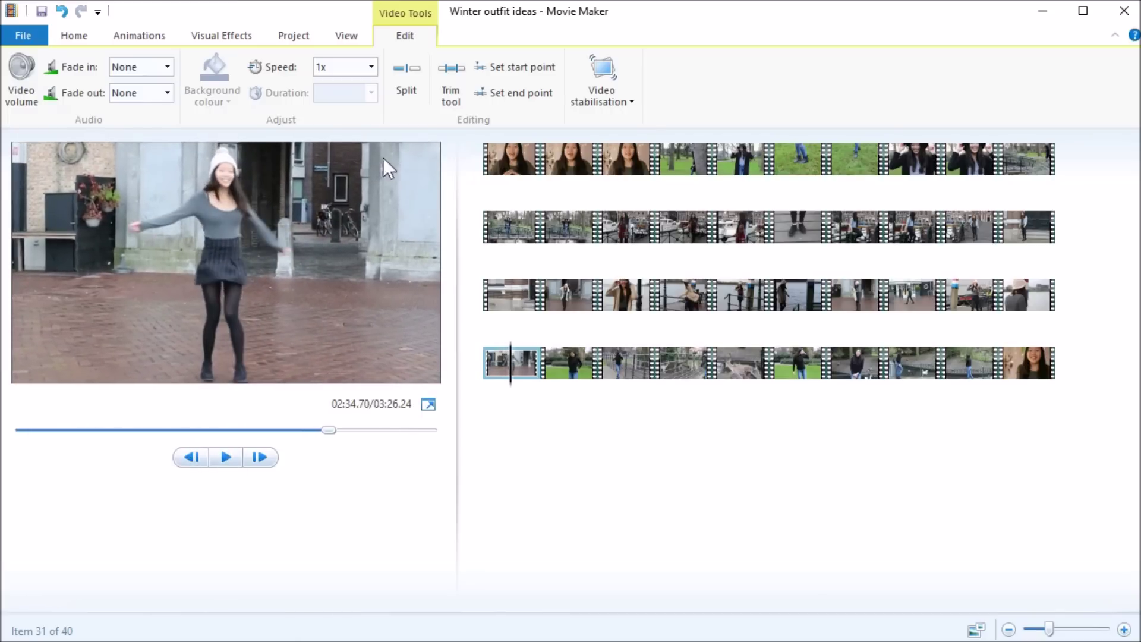
click(405, 77)
Set the playback speed of the first part of the split spinning clip to 2x.
click(500, 366)
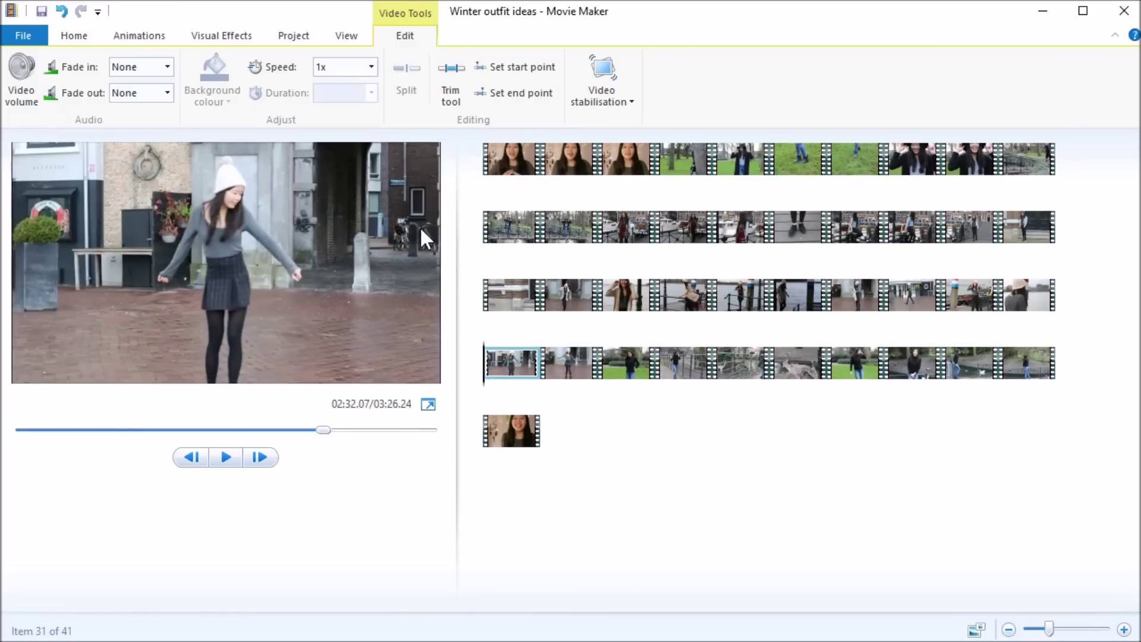
click(368, 75)
click(342, 191)
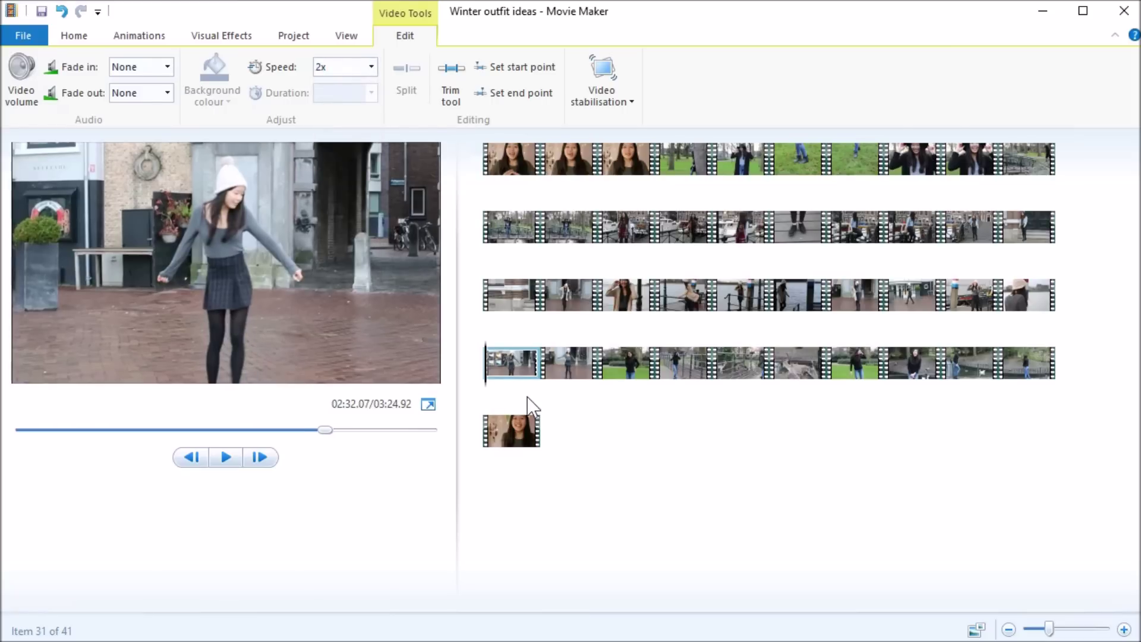
Preview across the split and set the second part of the spinning clip to a custom speed of 0.7x.
key(space)
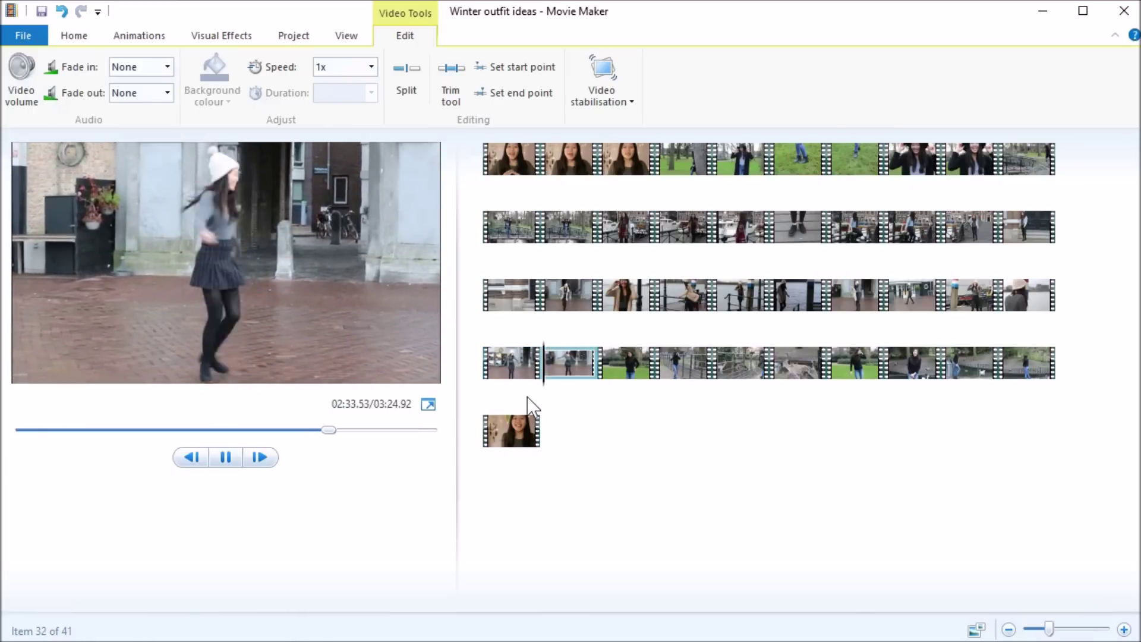
key(space)
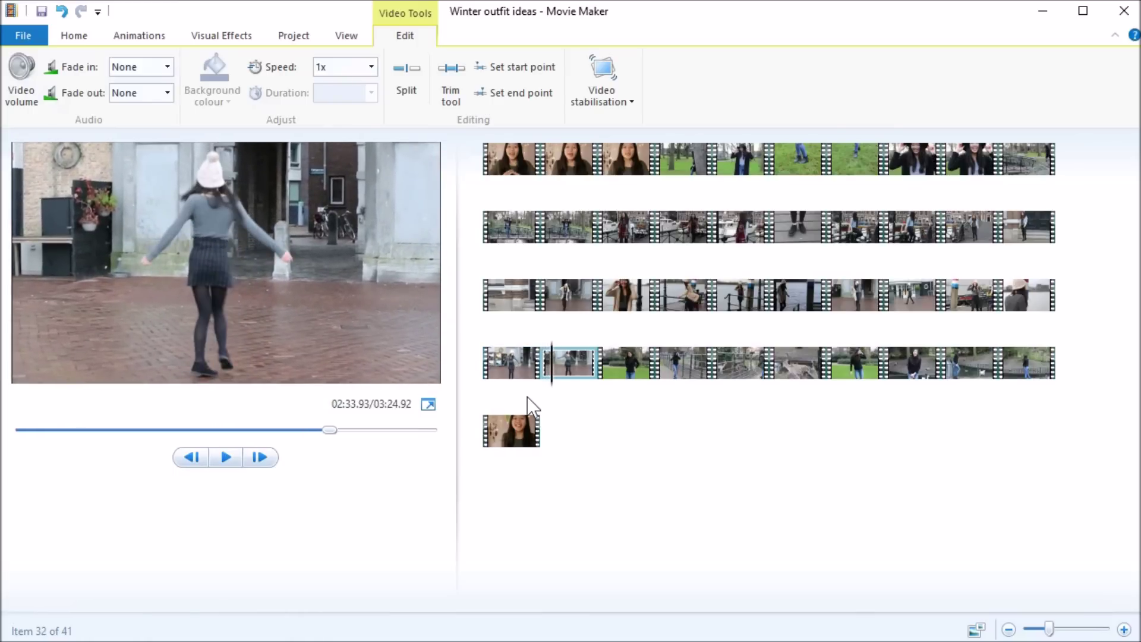
click(373, 62)
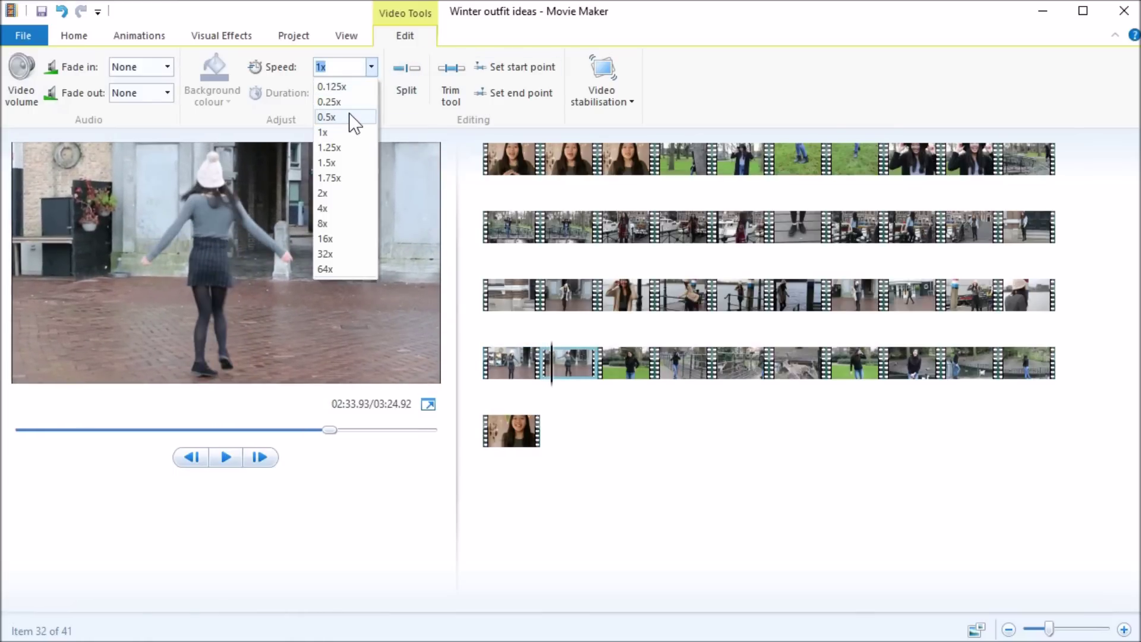
text(0)
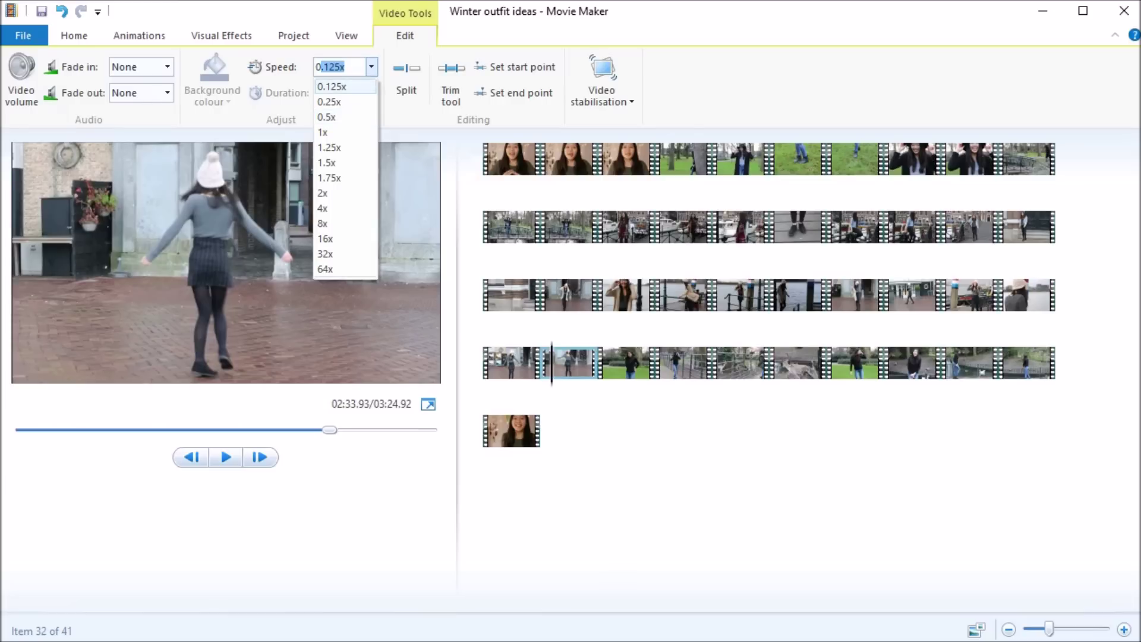
text(.7x)
key(Return)
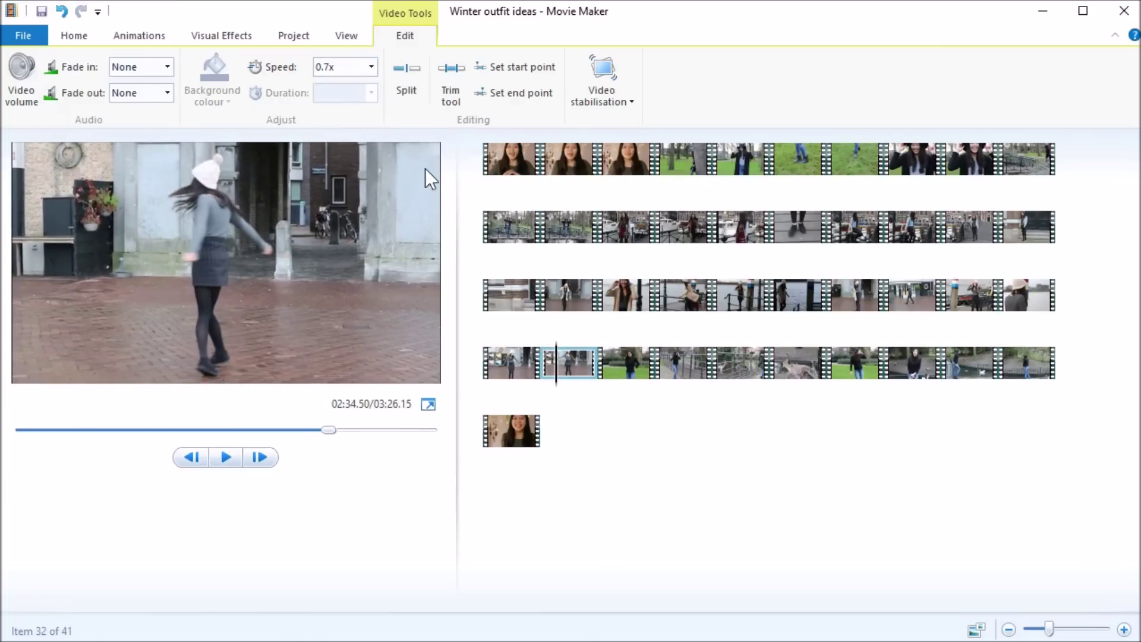
Split the slowed spinning clip at 02:34.50 and set the speed of its last part to 1.25x.
click(410, 80)
click(370, 70)
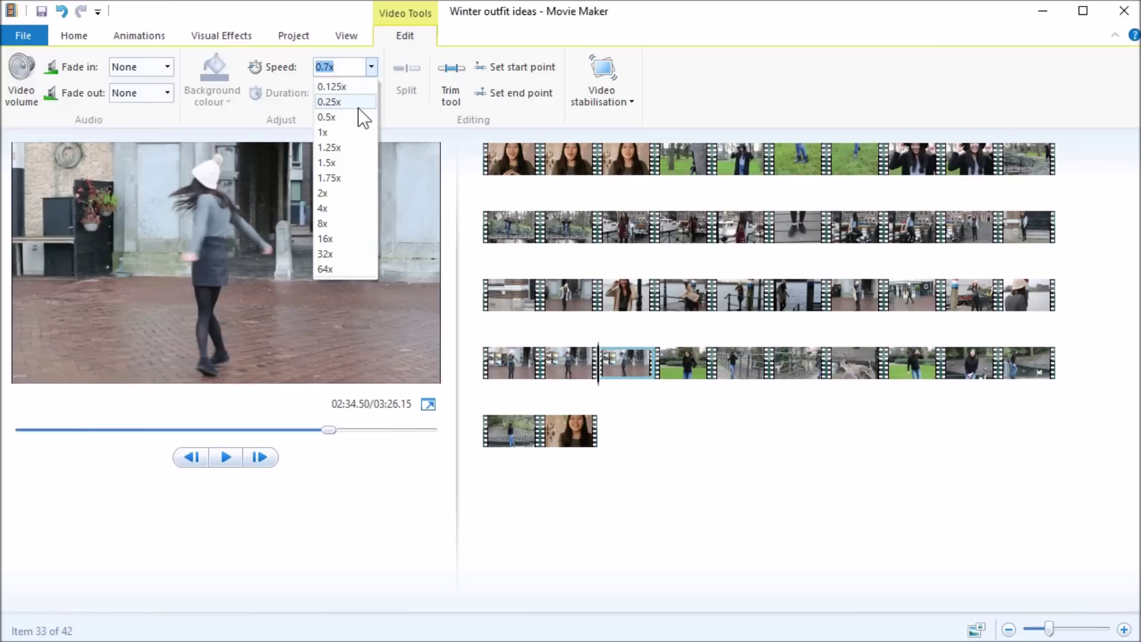
click(355, 149)
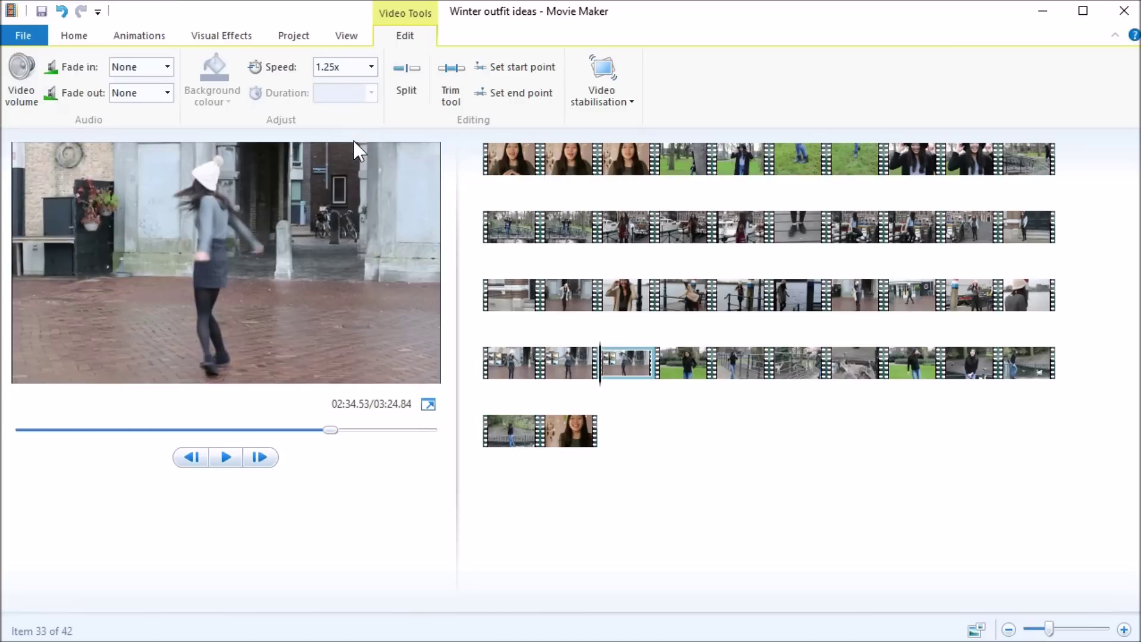
Play back the last part of the spinning clip and review its split parts from the first one onward.
key(space)
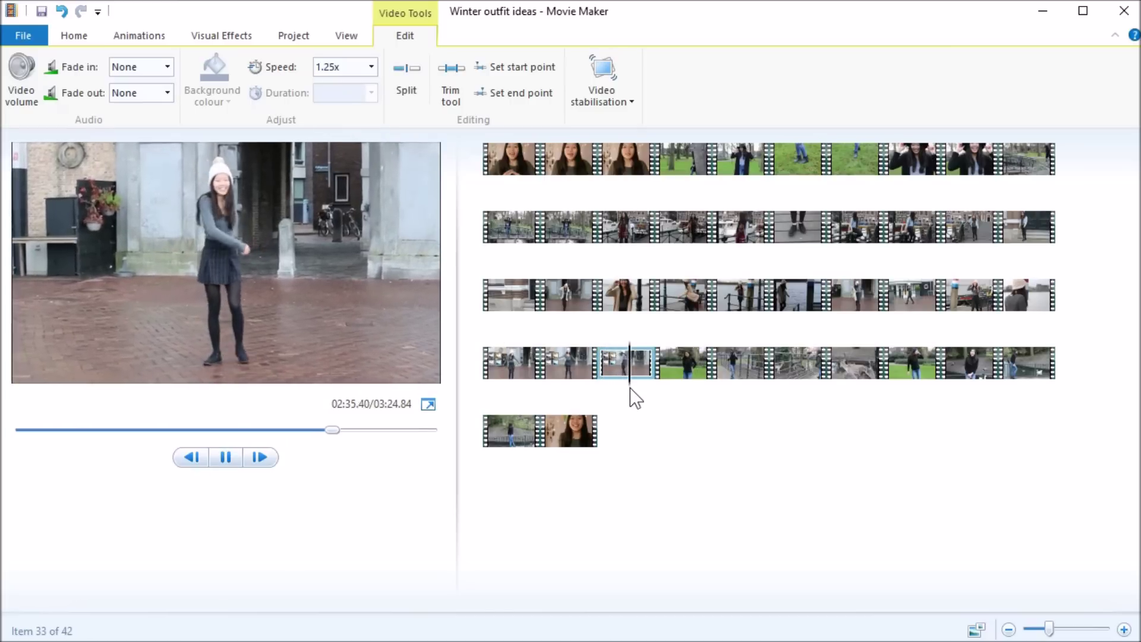
key(space)
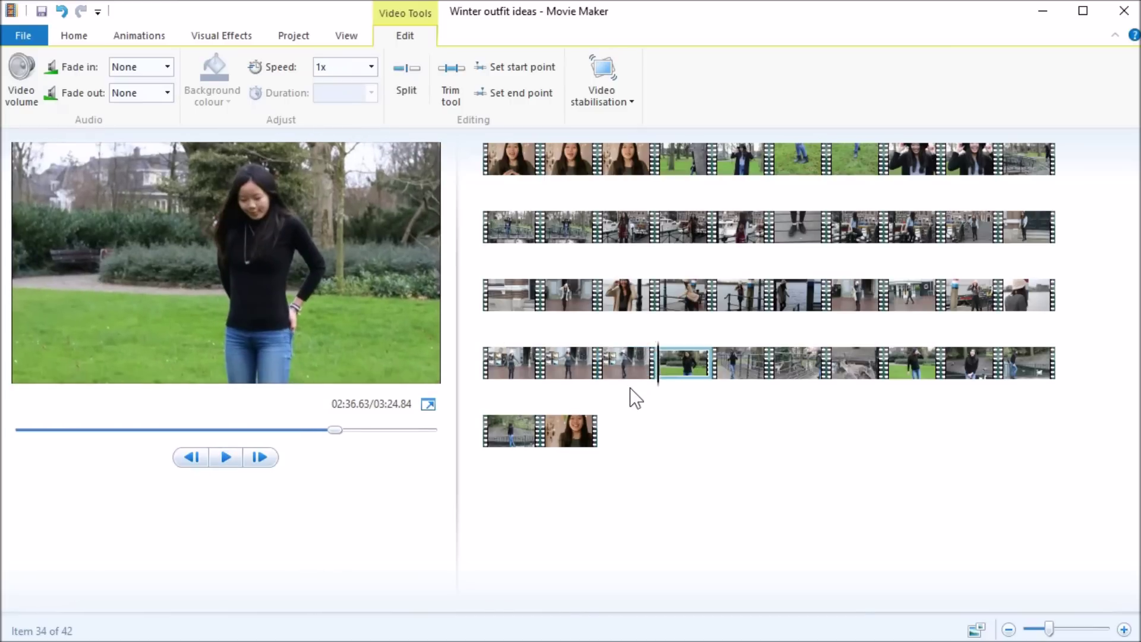
click(509, 367)
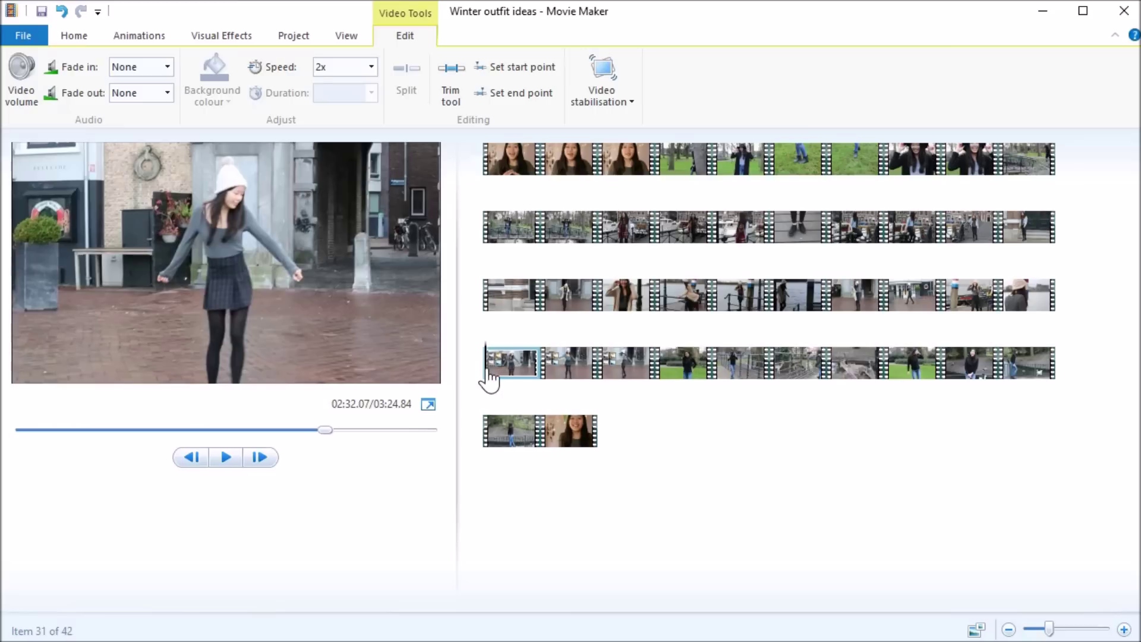
drag(489, 378, 628, 392)
click(628, 392)
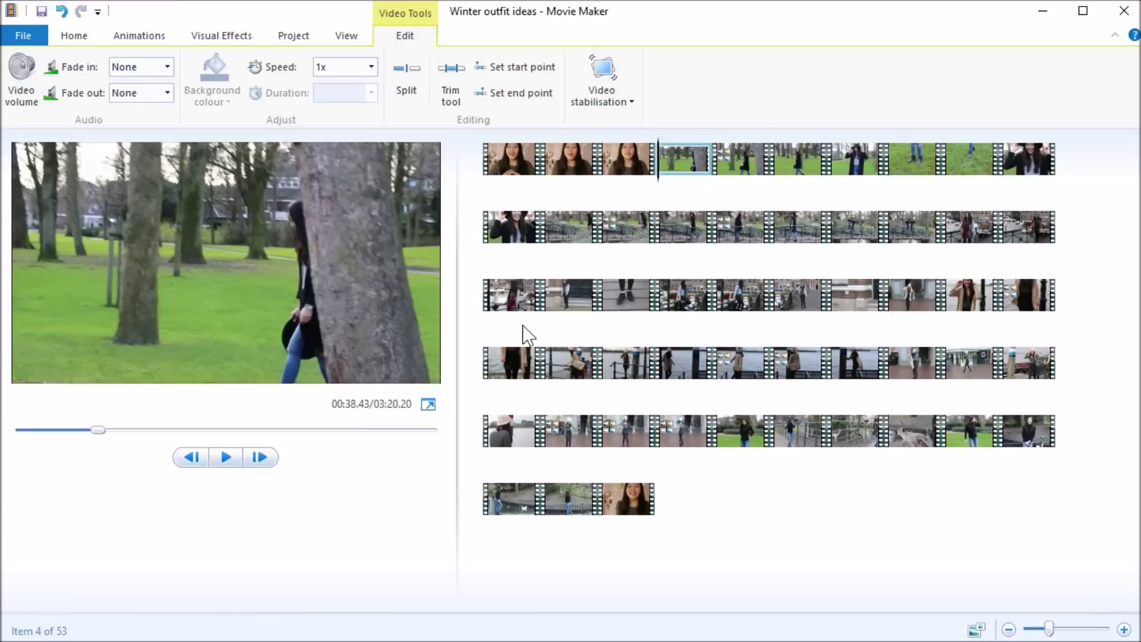
Preview the clip of the woman holding her black hat and place a copy of it at the very start of the video.
click(1025, 172)
key(space)
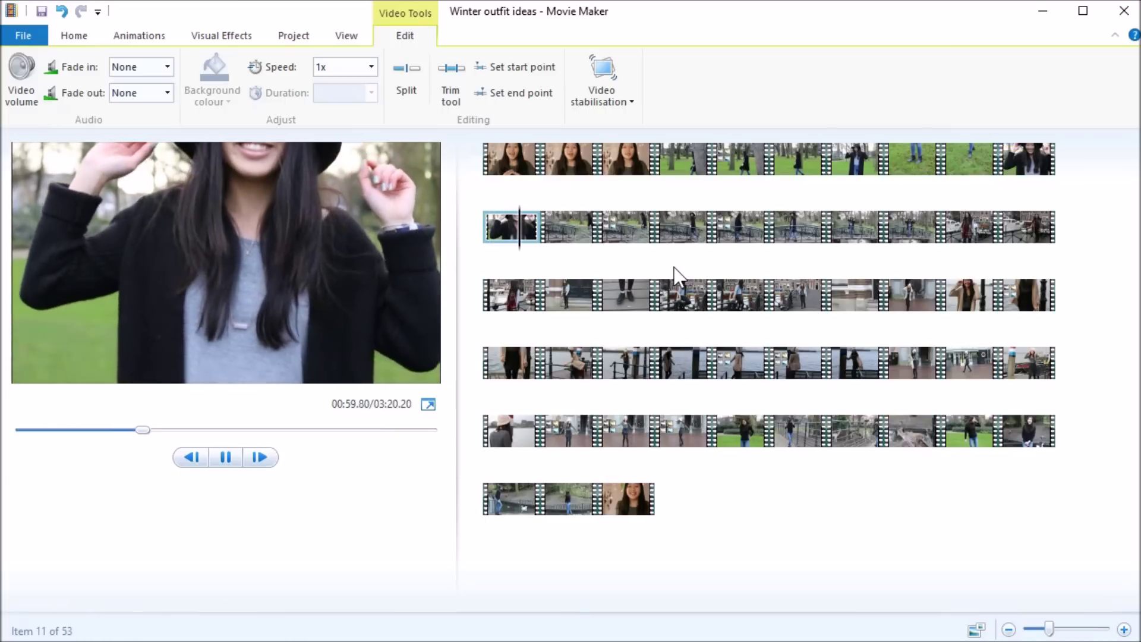
key(space)
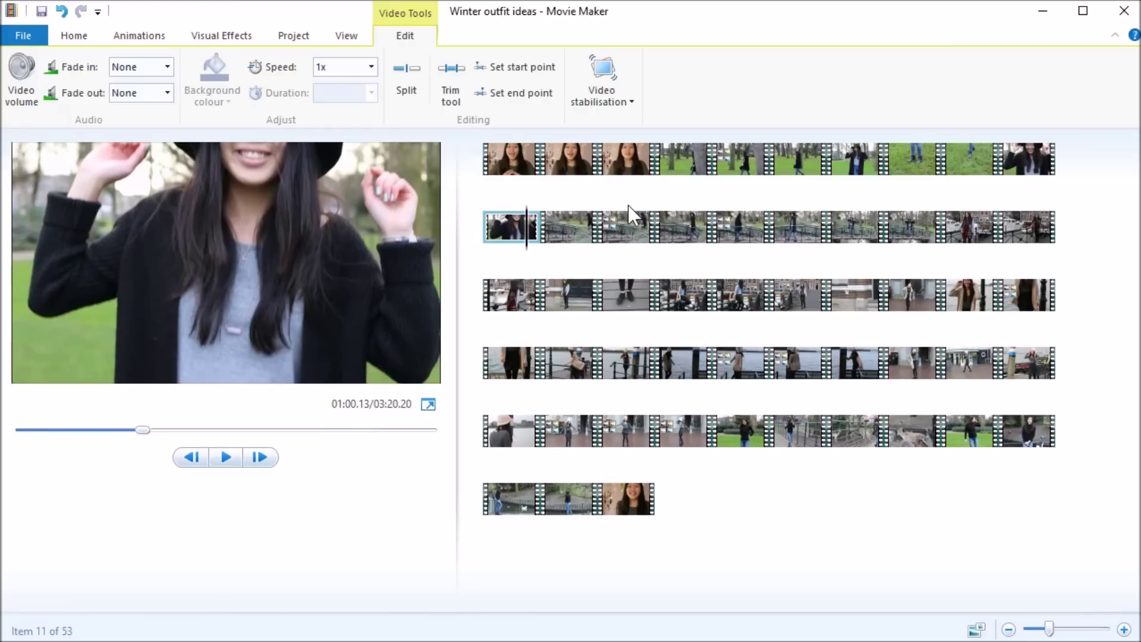
click(494, 155)
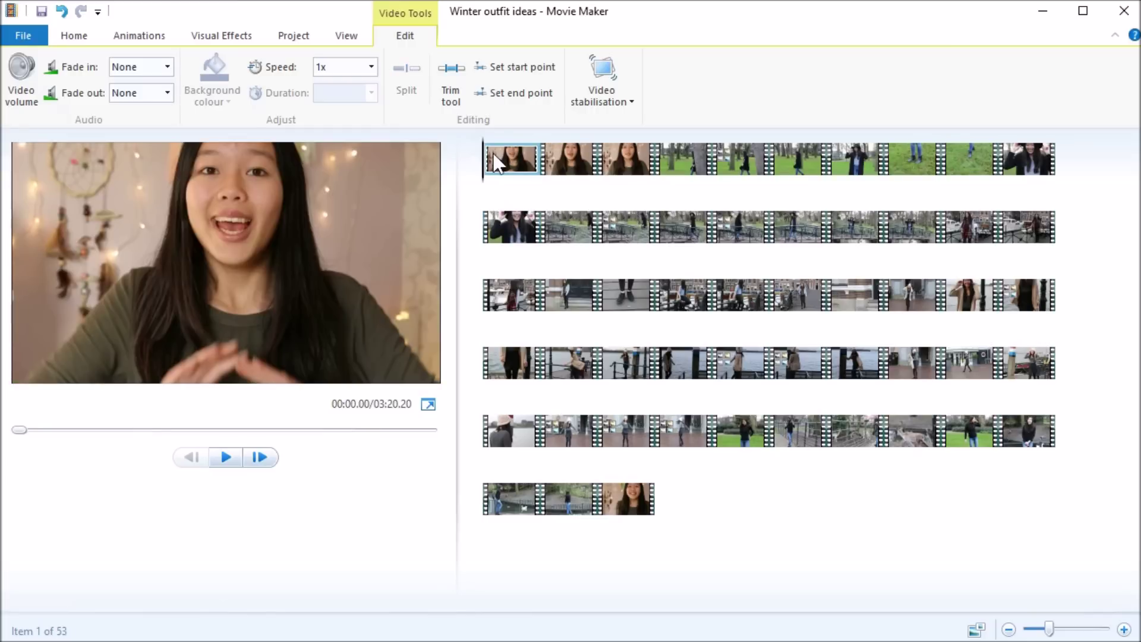
key(ctrl+v)
drag(555, 159, 492, 183)
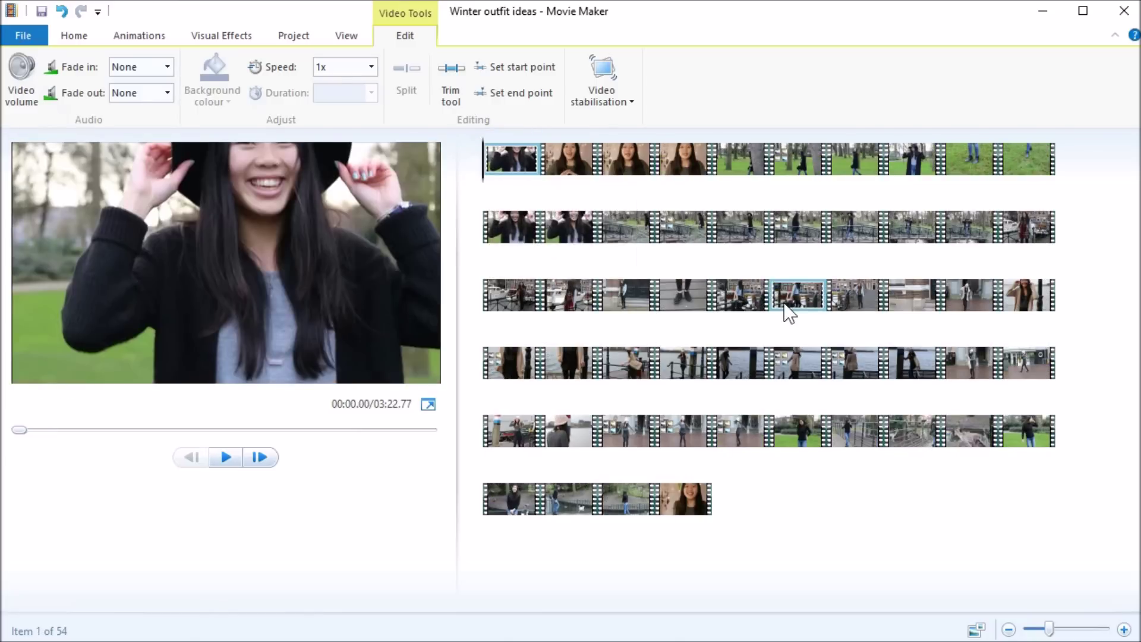
Select all three parts of the spinning clip and copy them into the opening section before the talking intro.
click(603, 431)
shift+click(746, 440)
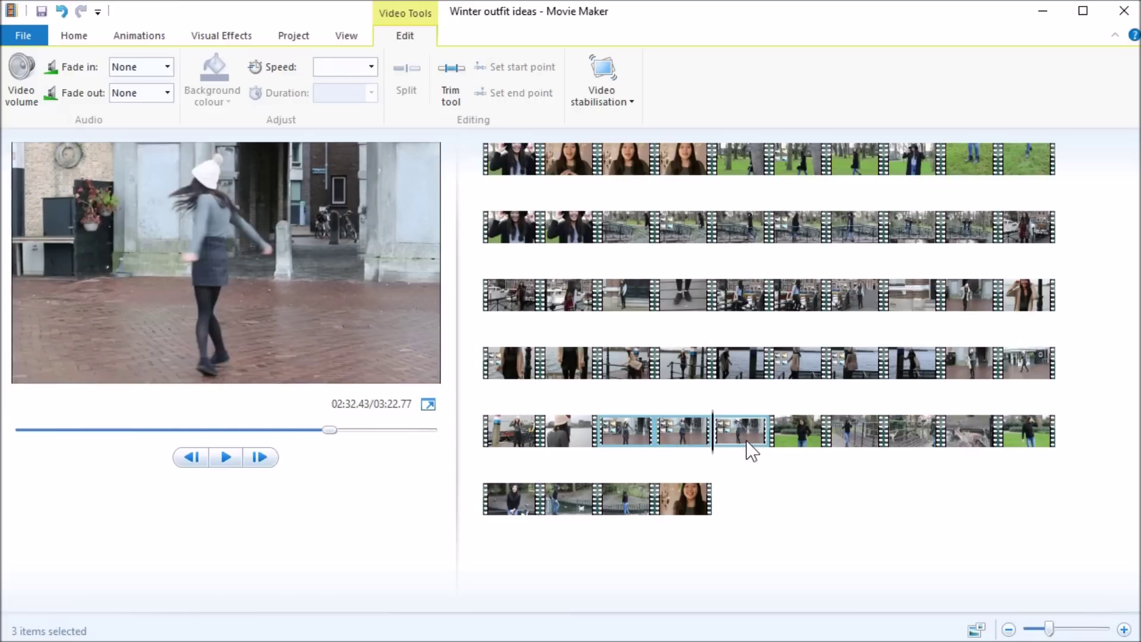
click(548, 159)
click(506, 171)
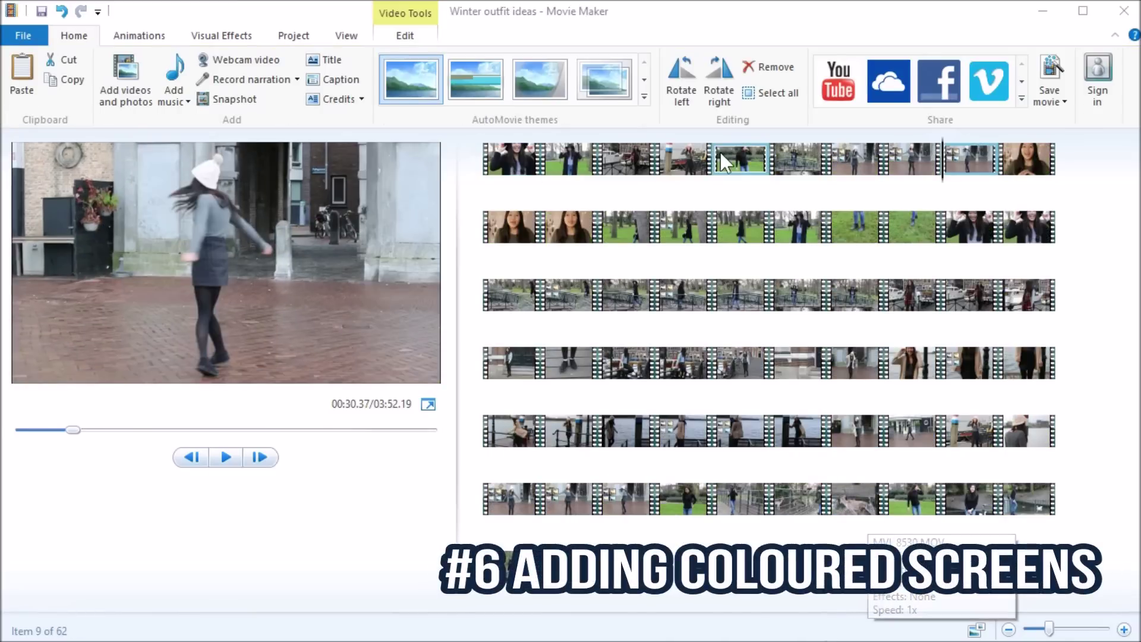
Insert the image "background new" after the last spinning part of the opening section, before the talking intro.
click(792, 158)
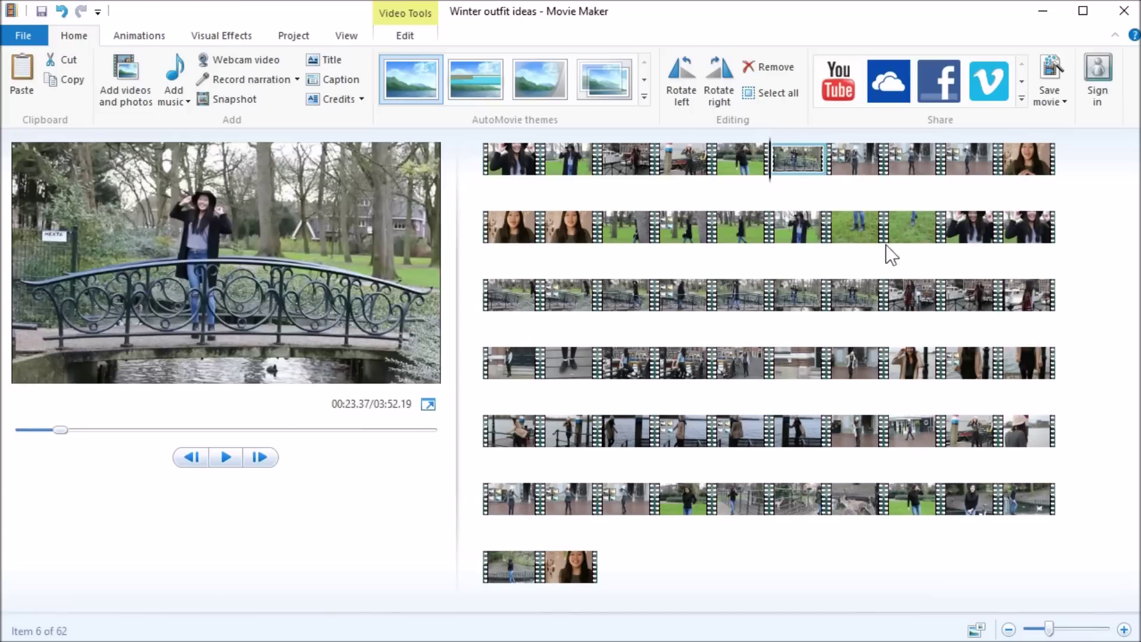
mouse_move(878, 240)
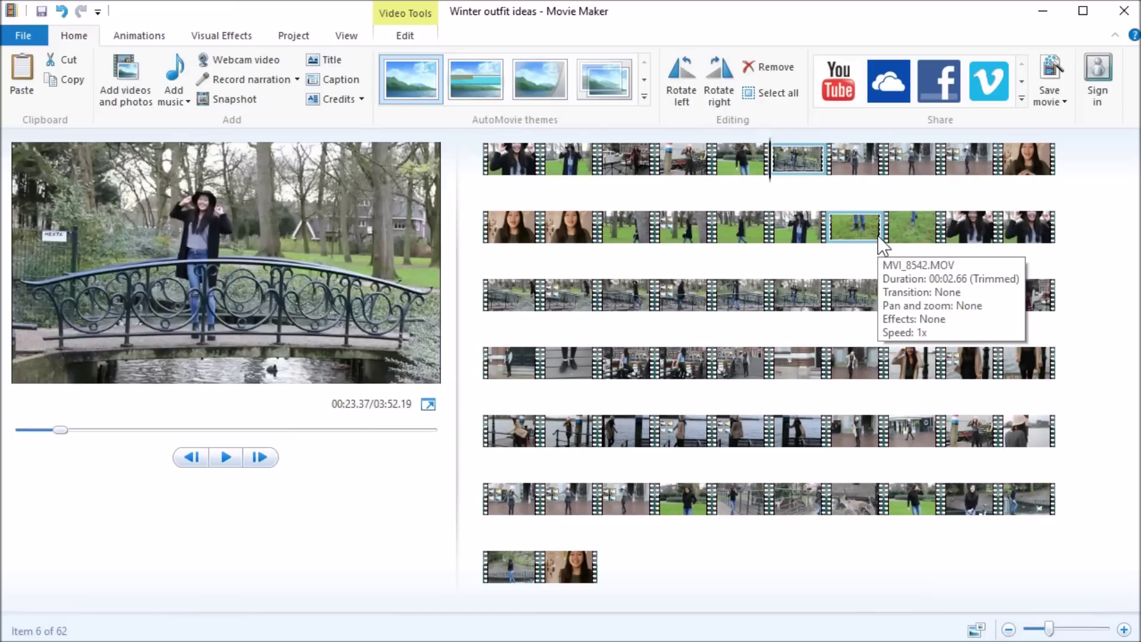
click(973, 158)
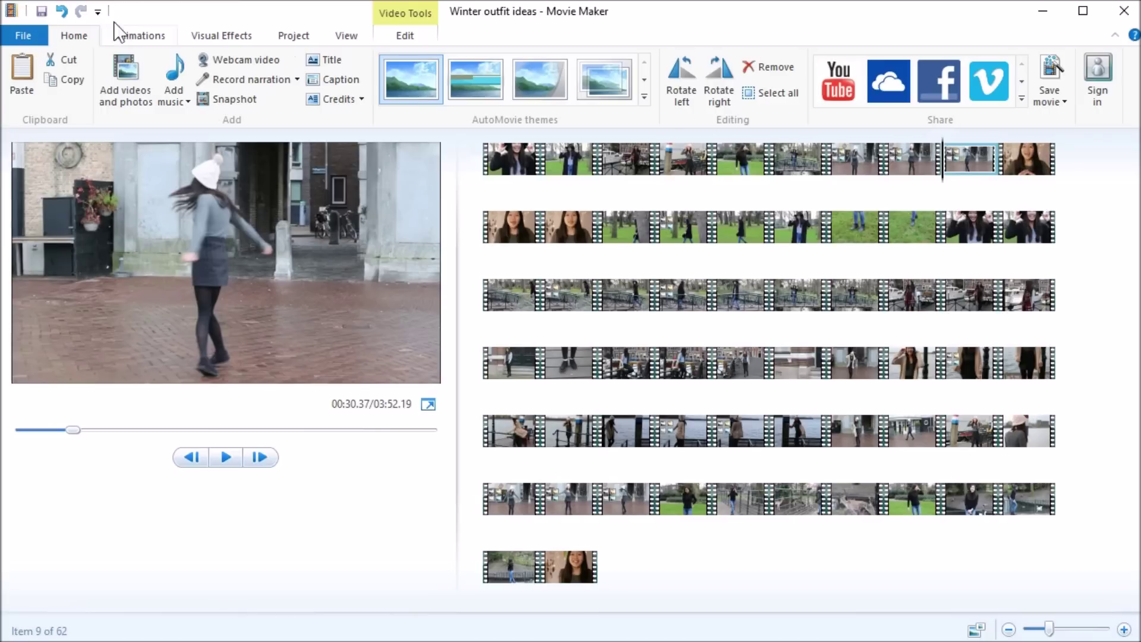
click(137, 73)
click(522, 155)
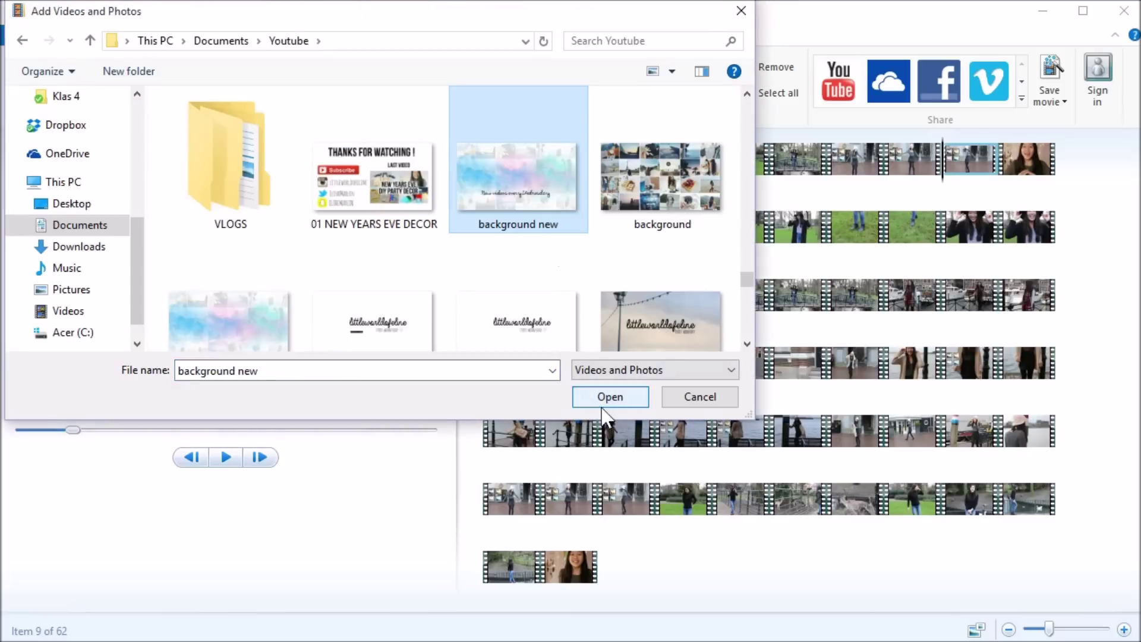
click(606, 395)
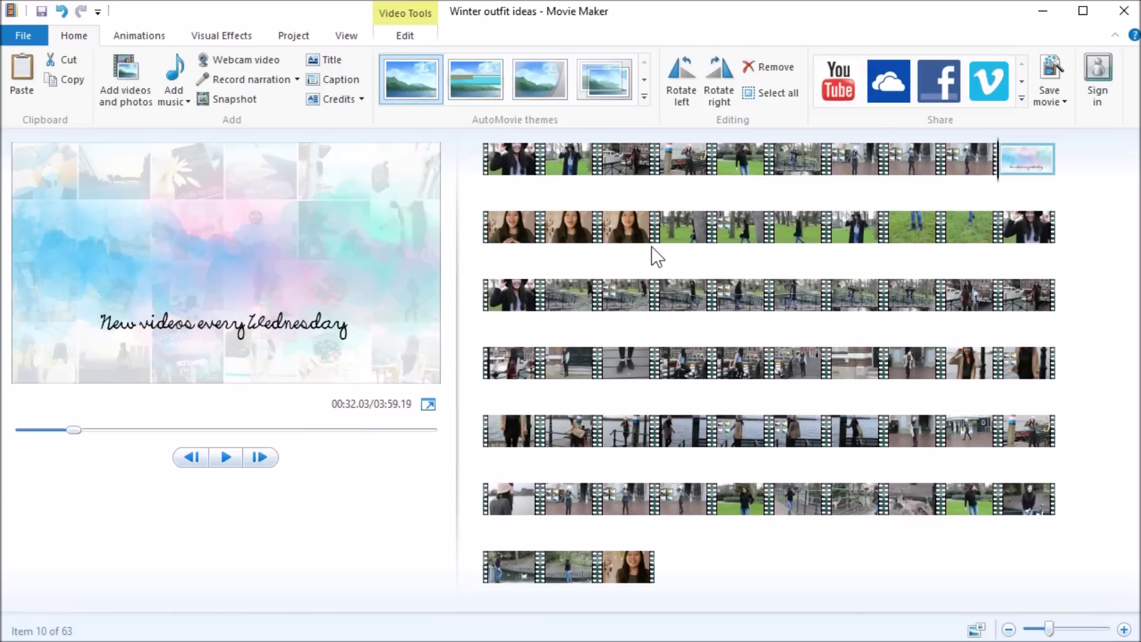
Check the clips on either side of the inserted background image and set the image's duration to 3.00 seconds.
click(945, 154)
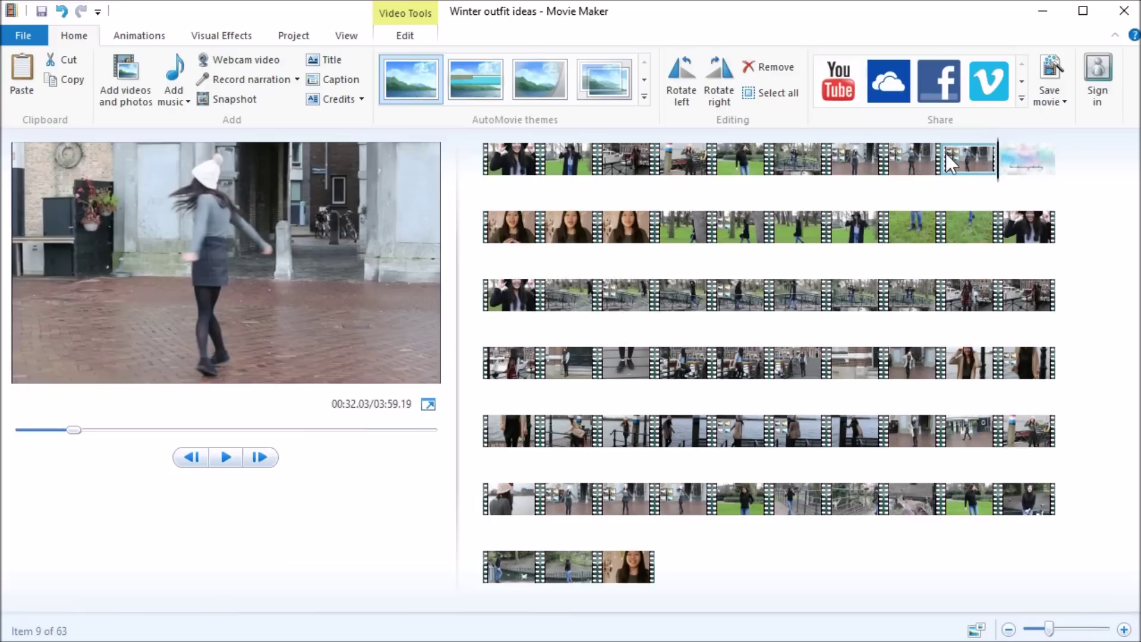
click(512, 217)
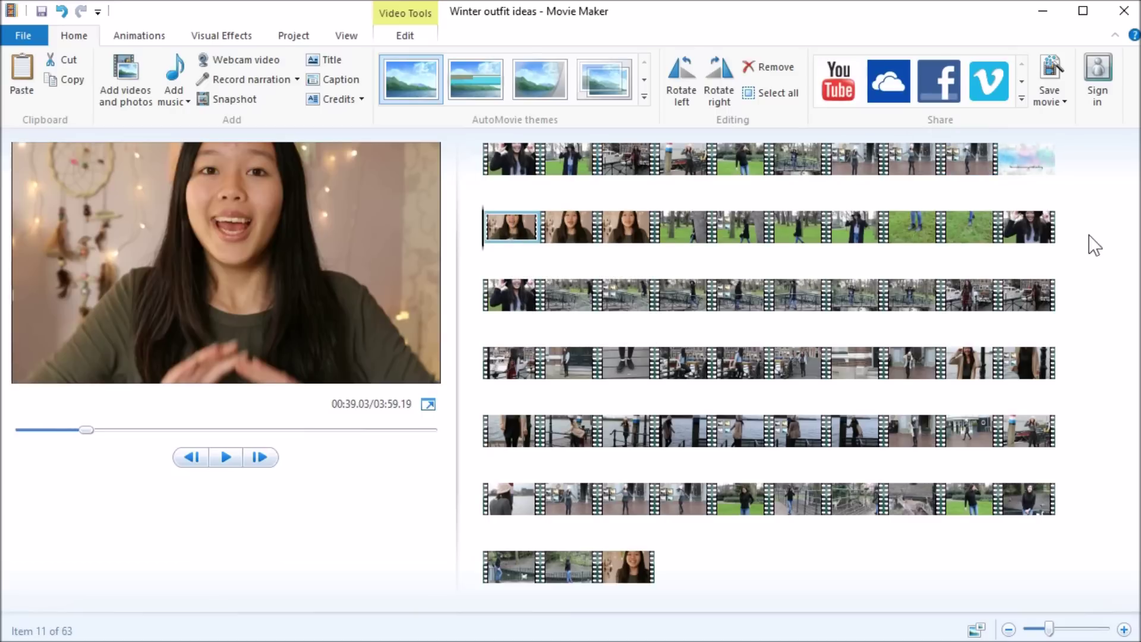
click(1011, 145)
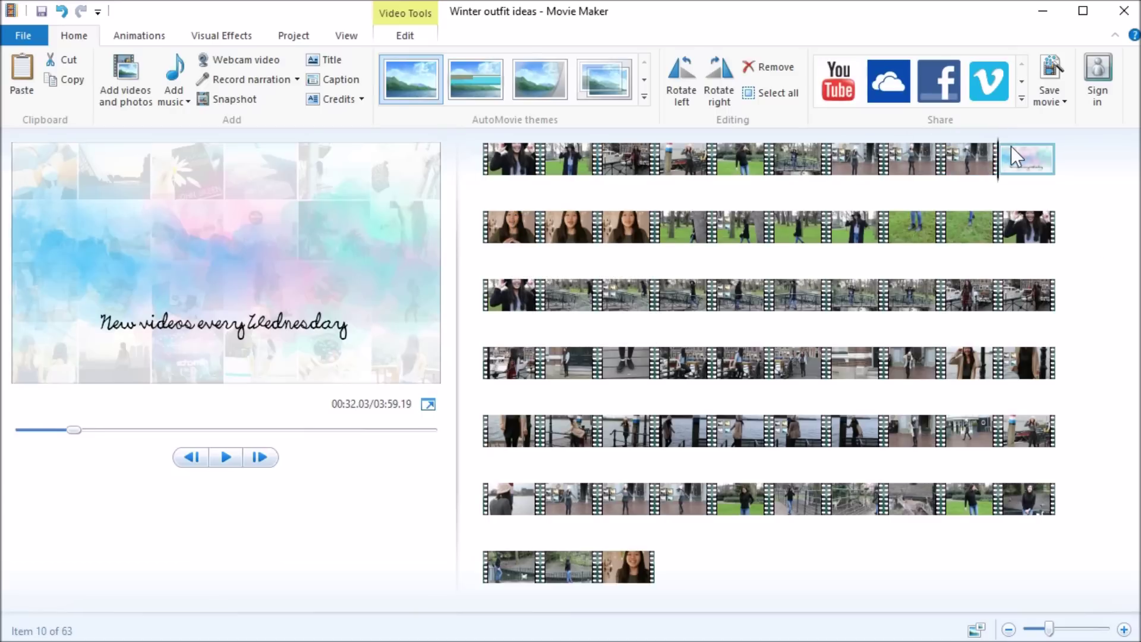
click(425, 33)
drag(341, 92, 321, 92)
key(Return)
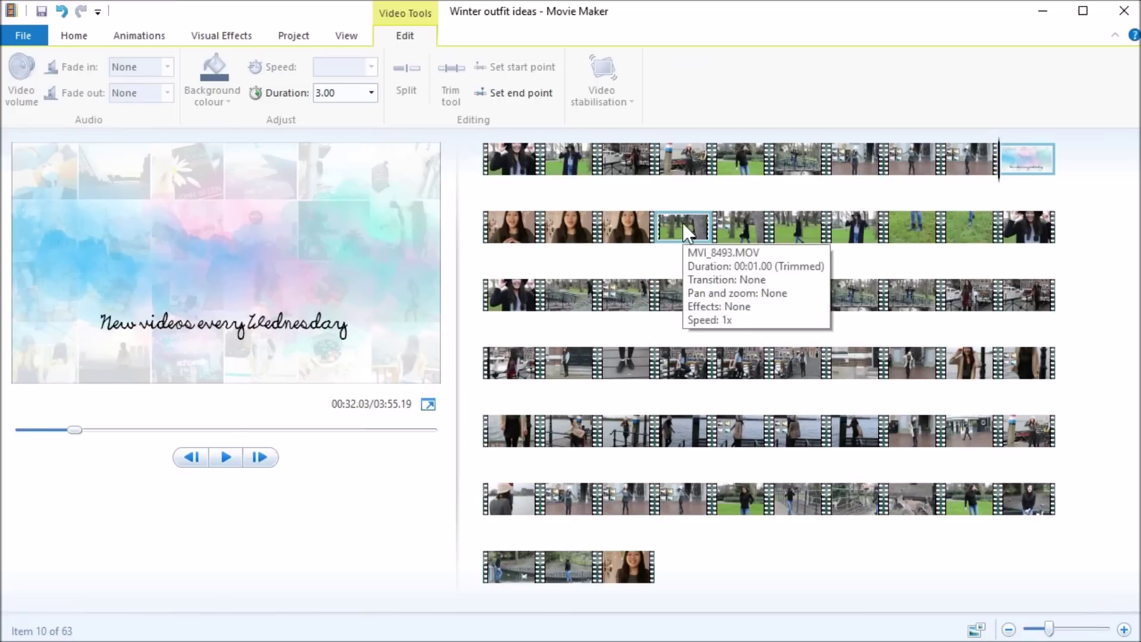
Insert a black title screen between the last park clip and the closing talking clip.
click(572, 565)
click(581, 571)
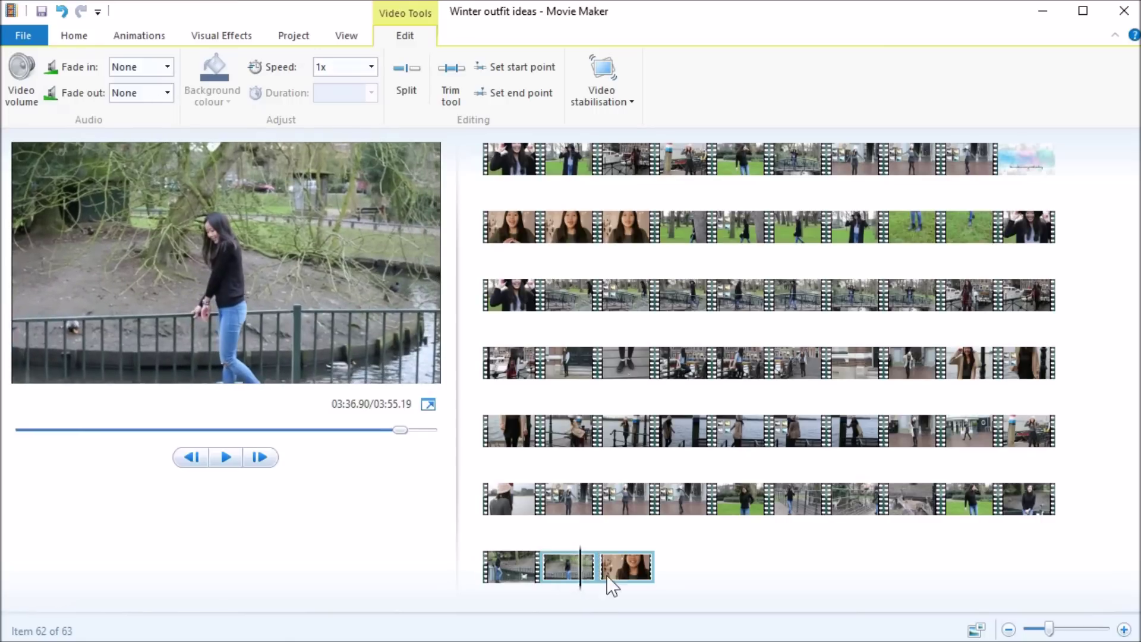
click(609, 570)
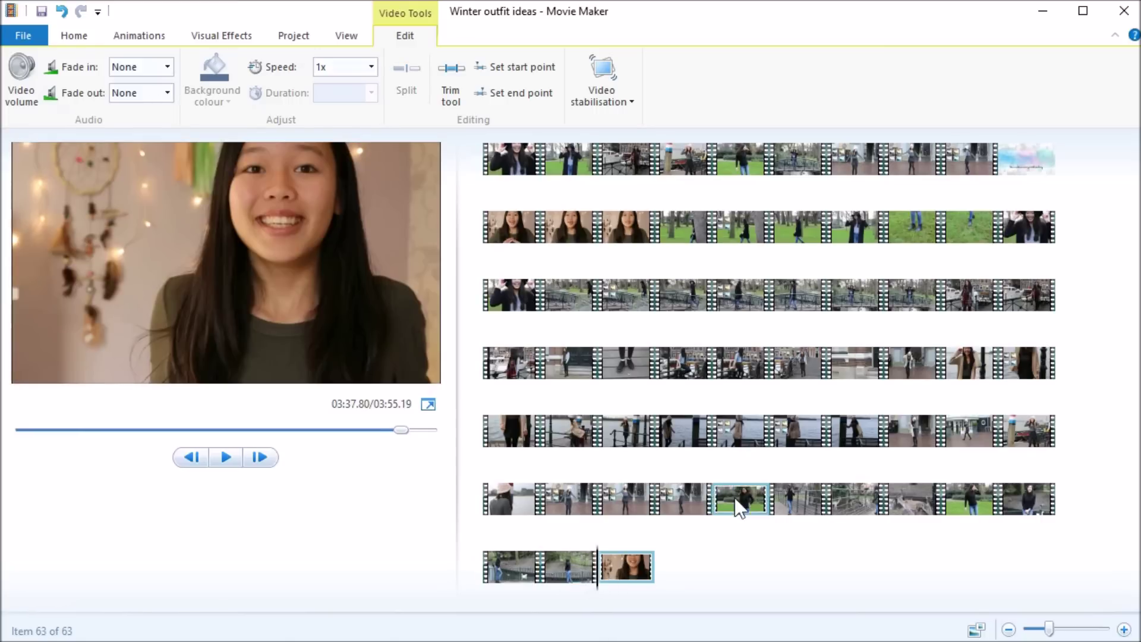
click(1003, 166)
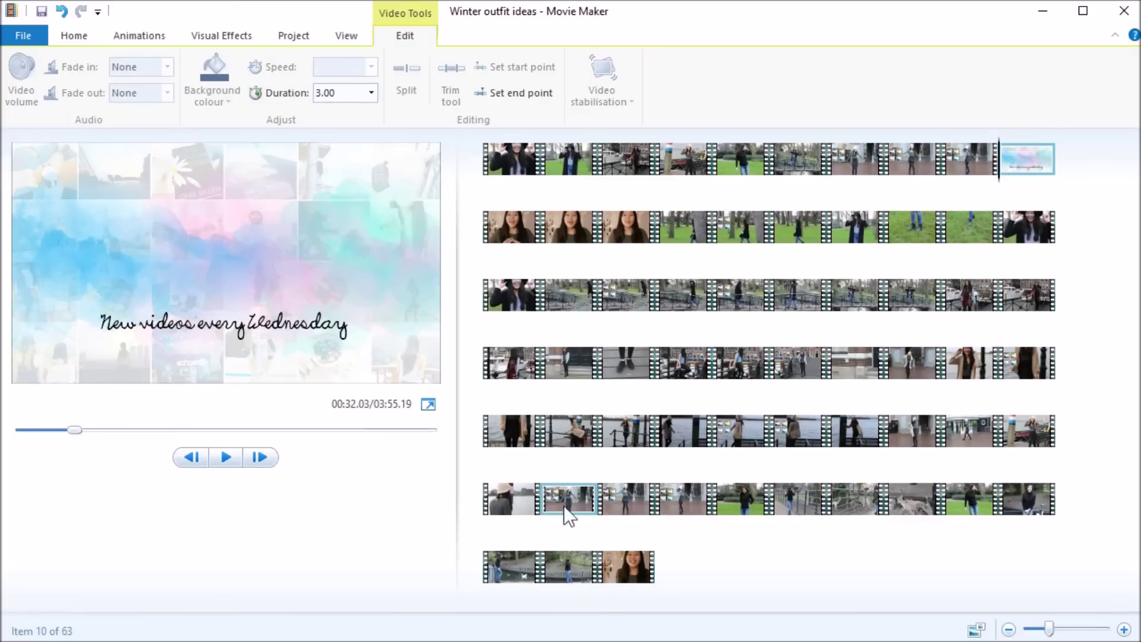
click(616, 572)
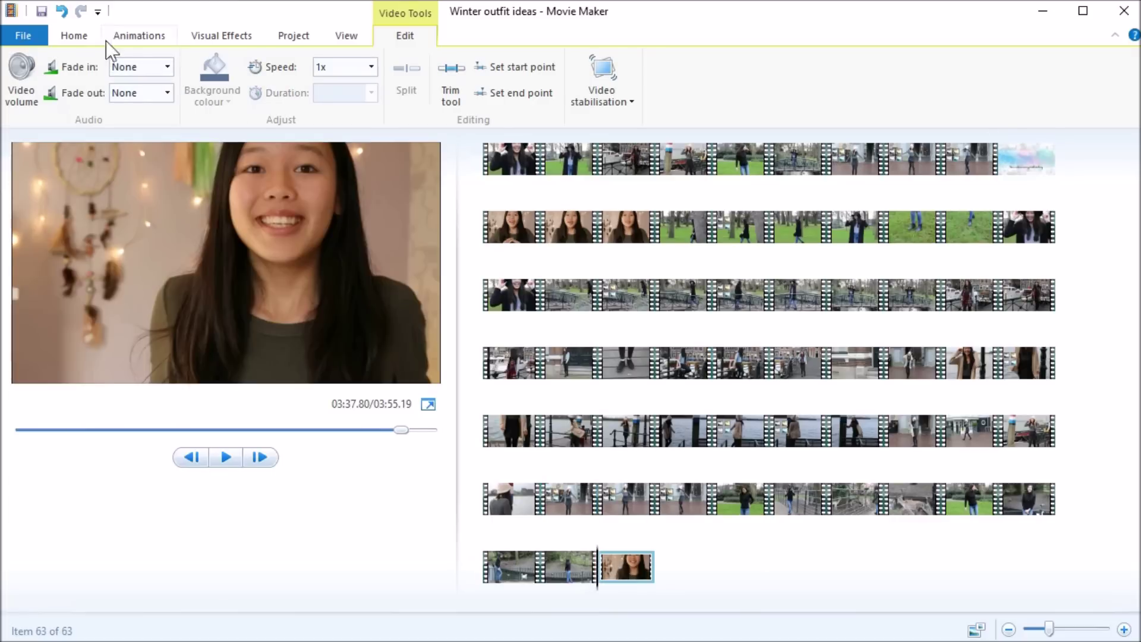
click(76, 35)
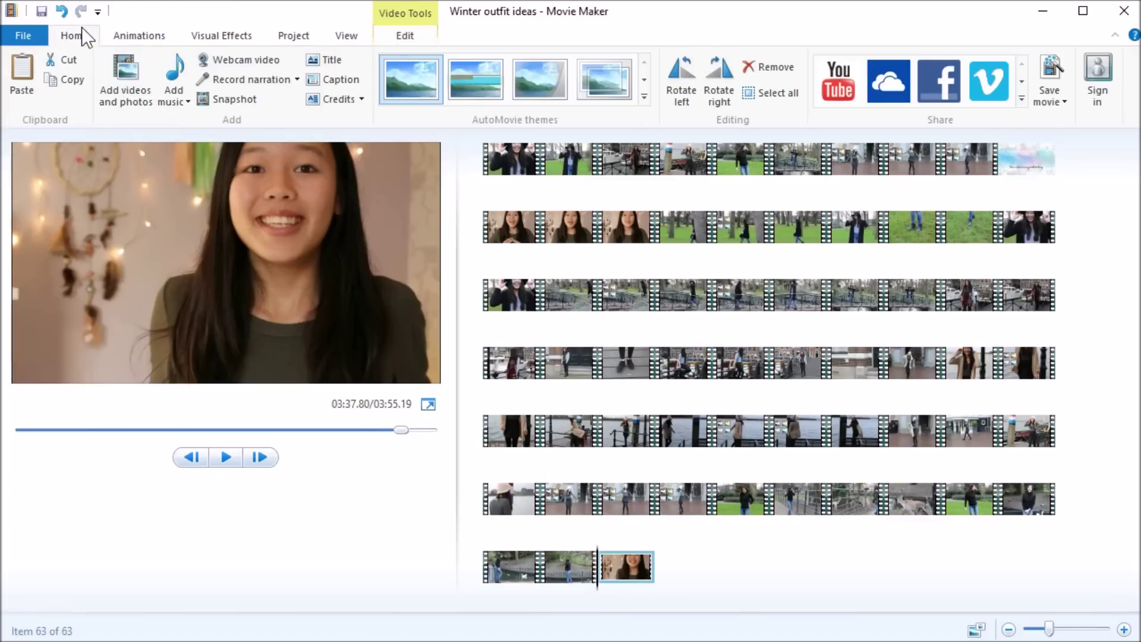
click(330, 59)
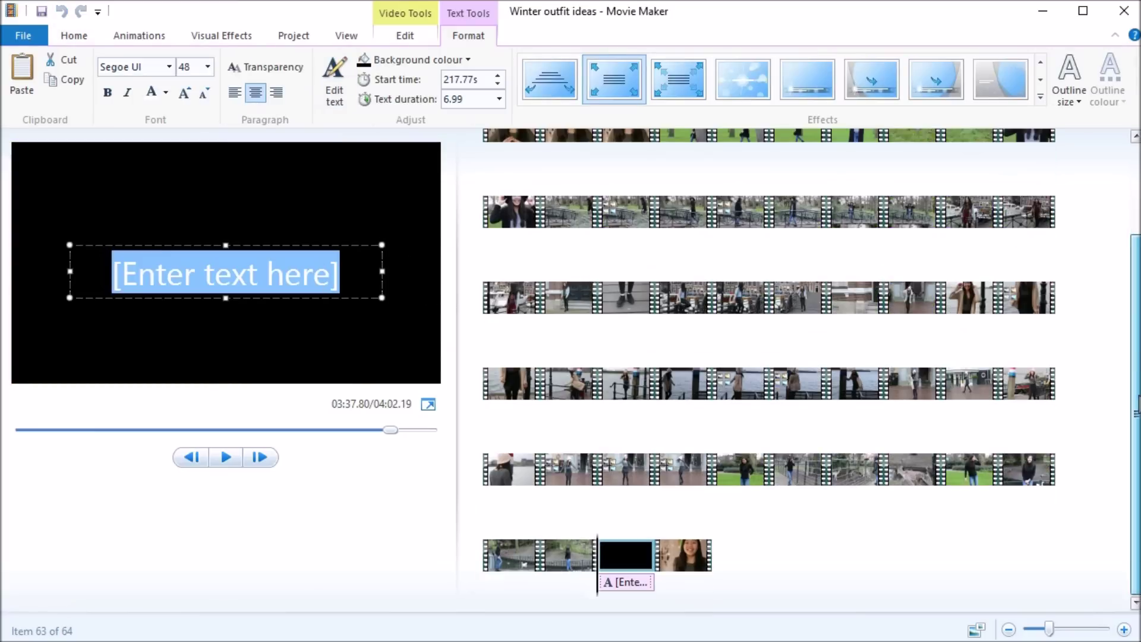
Delete the placeholder text from the black title screen and set the screen's duration to 1.00 second.
click(290, 249)
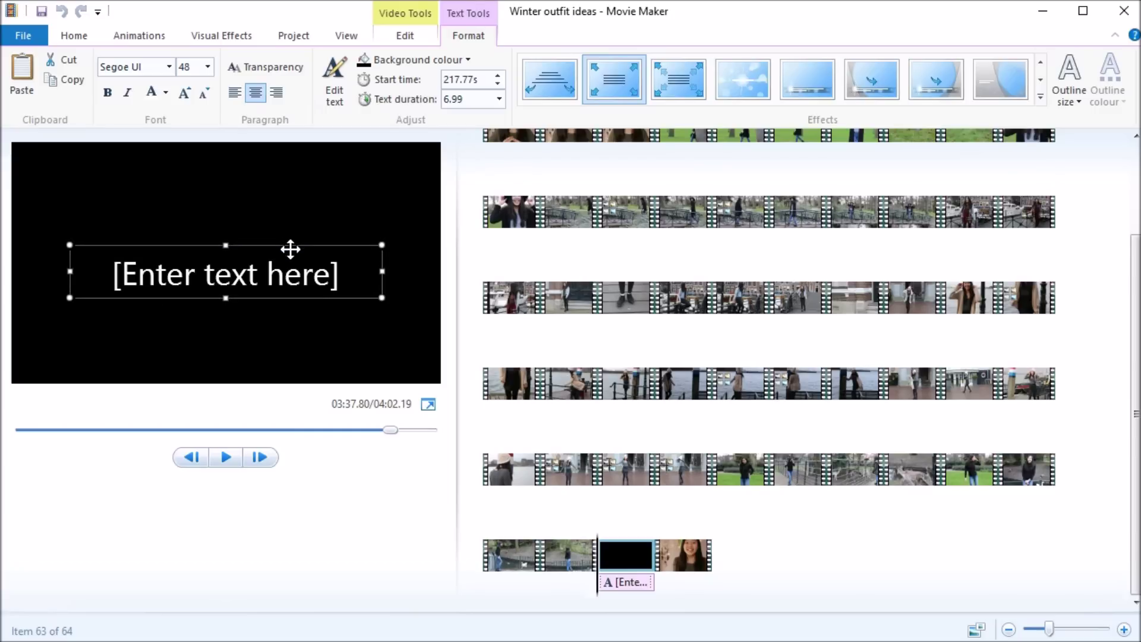
click(296, 260)
click(401, 38)
click(348, 92)
text(1)
key(Return)
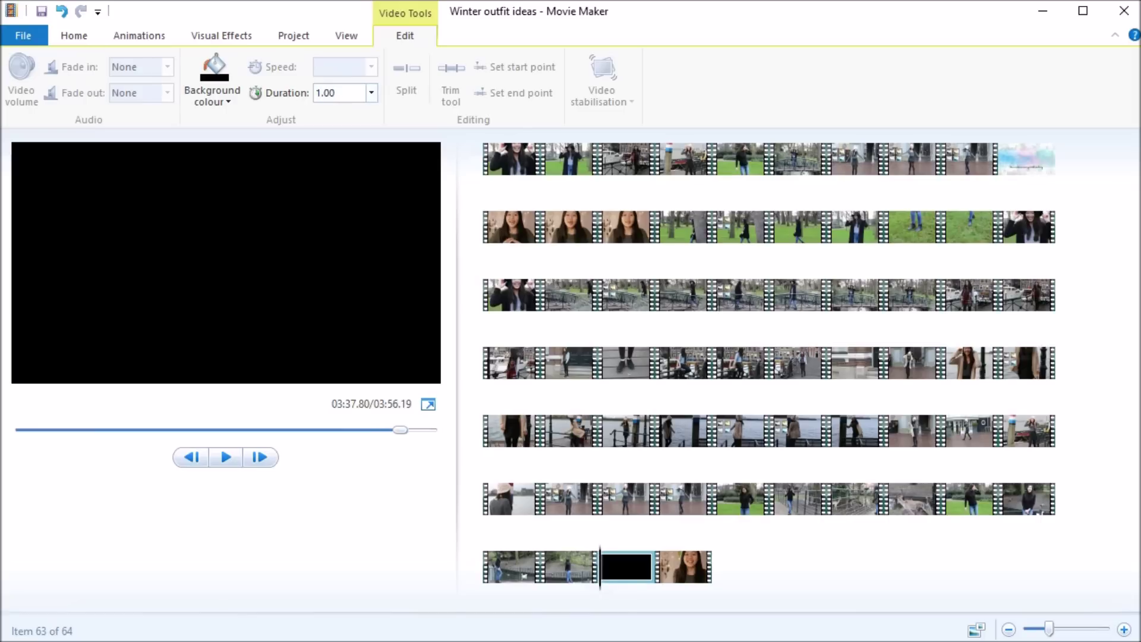
Copy the black screen and place the duplicate after the closing talking clip at the end of the video.
click(75, 37)
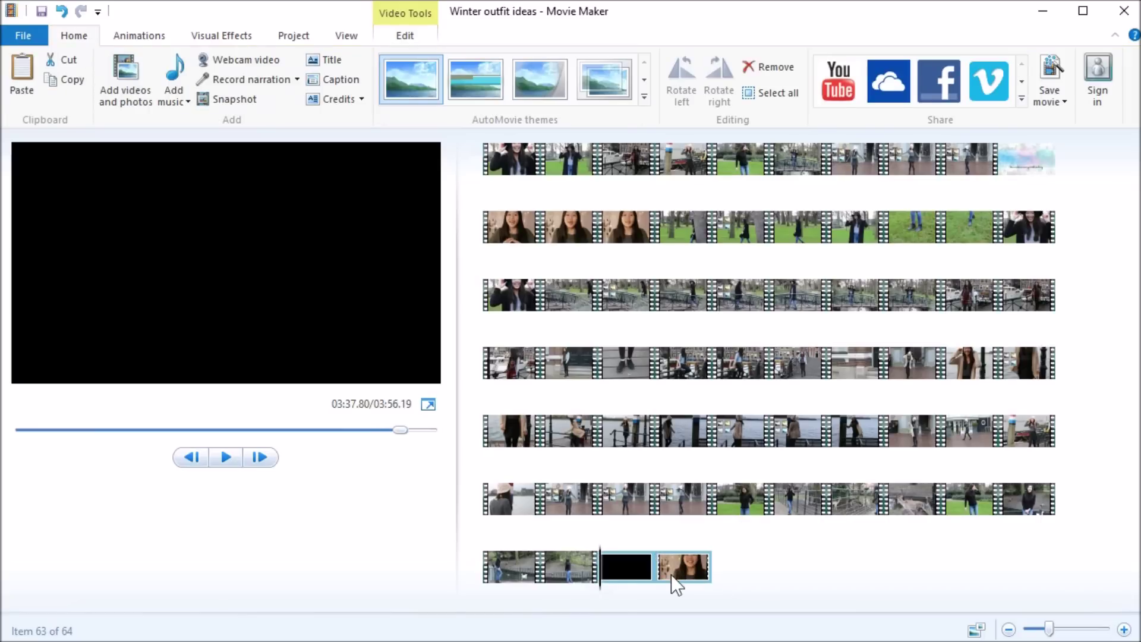
mouse_move(634, 576)
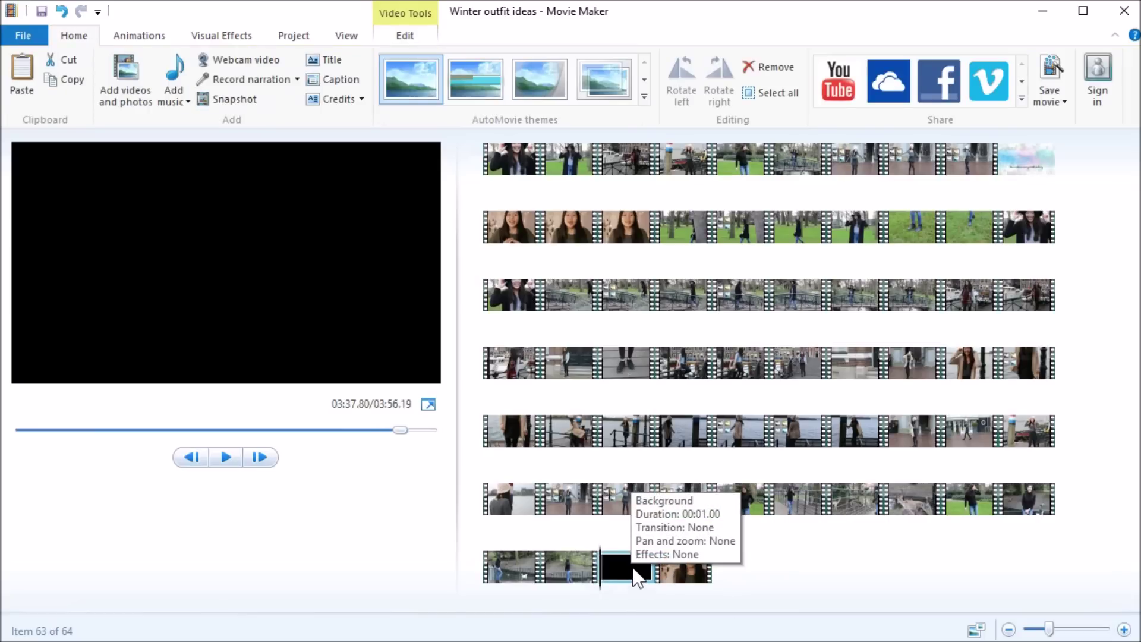
key(ctrl+c)
key(ctrl+v)
drag(674, 581, 777, 580)
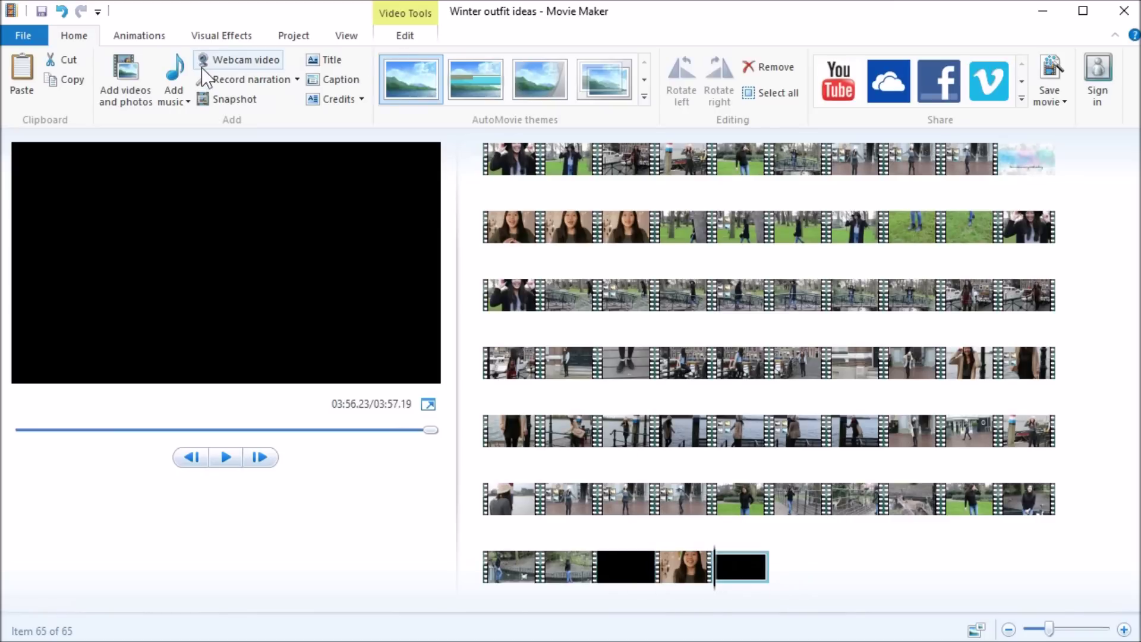
Add the "Thanks for watching" end screen image after the final black screen.
click(116, 69)
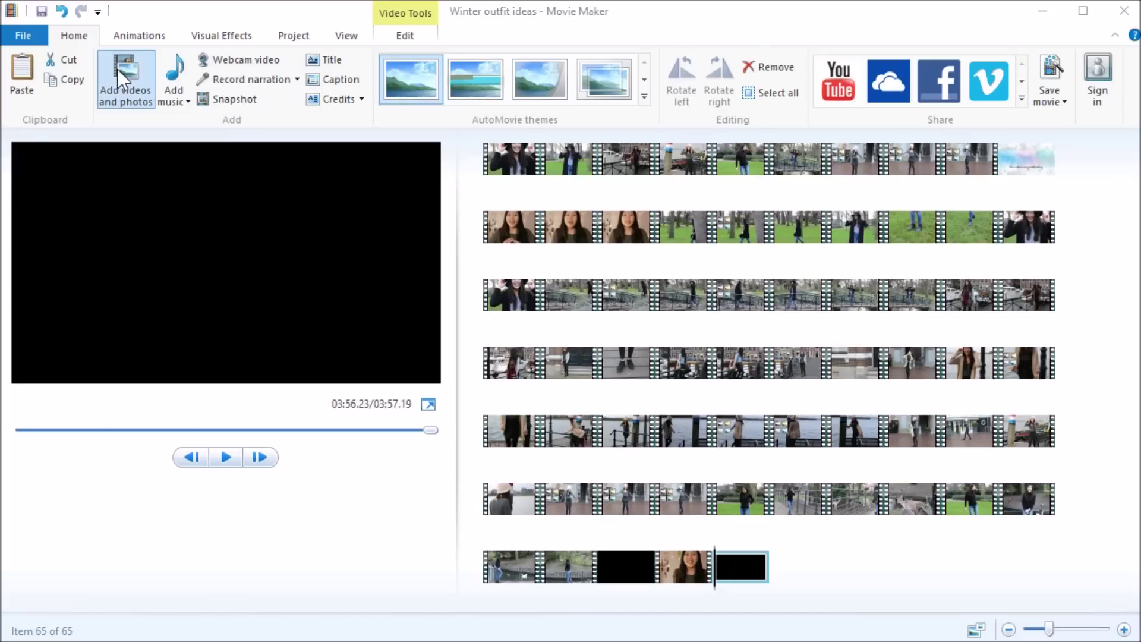
scroll(535, 226, down, 5)
click(572, 244)
click(601, 395)
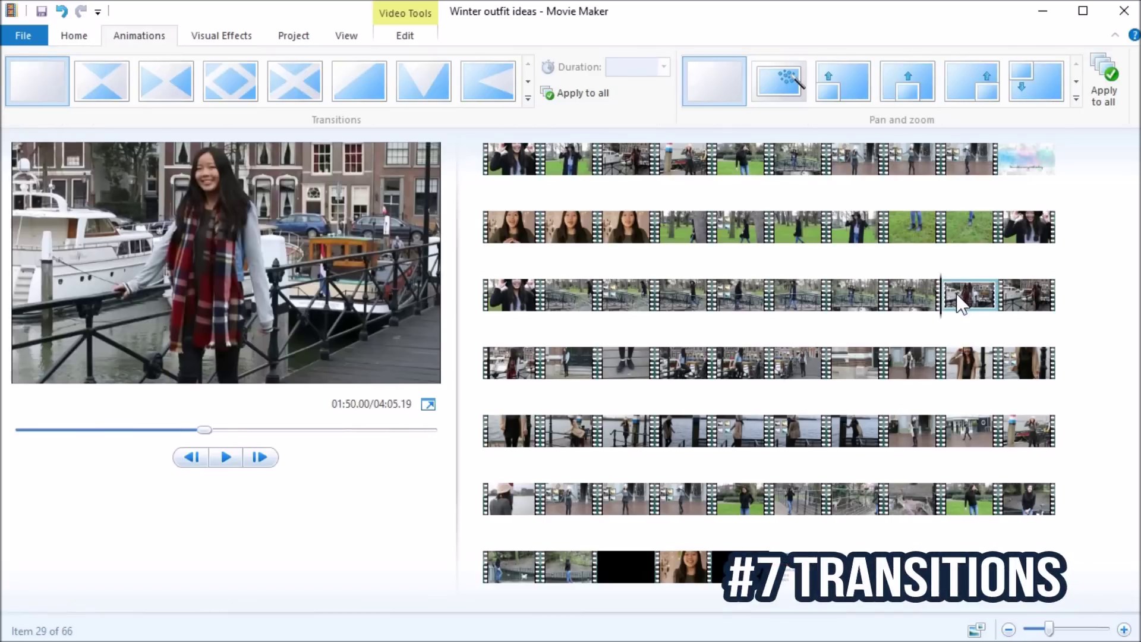
Apply the "Fade in from black" effect to the clip of the woman in the plaid scarf by the boats.
click(233, 36)
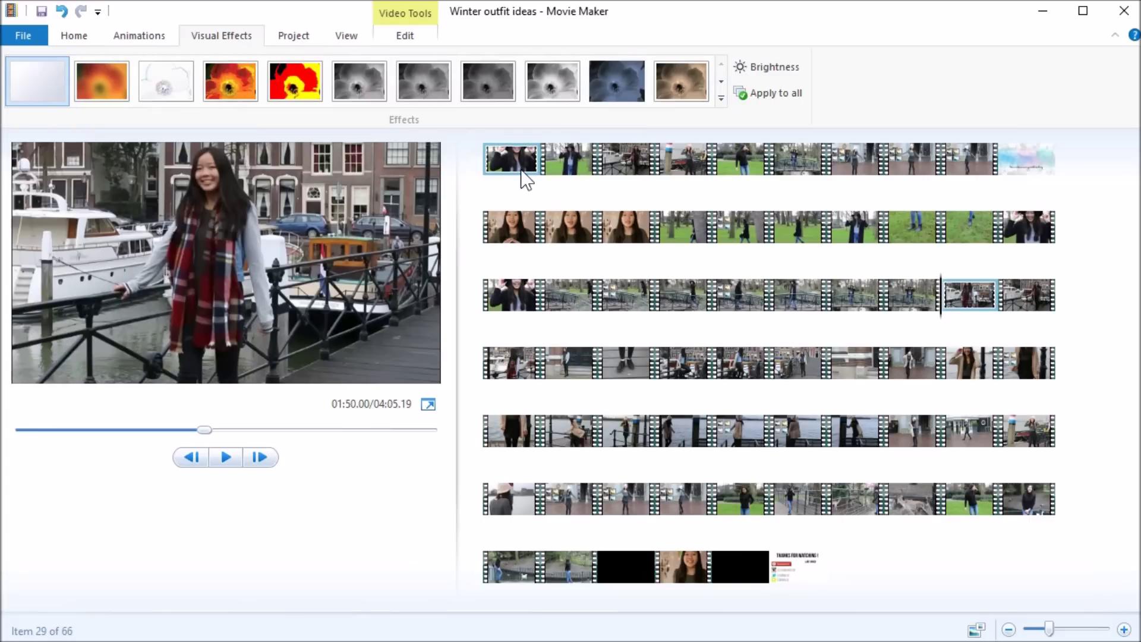
click(720, 98)
drag(719, 94, 727, 176)
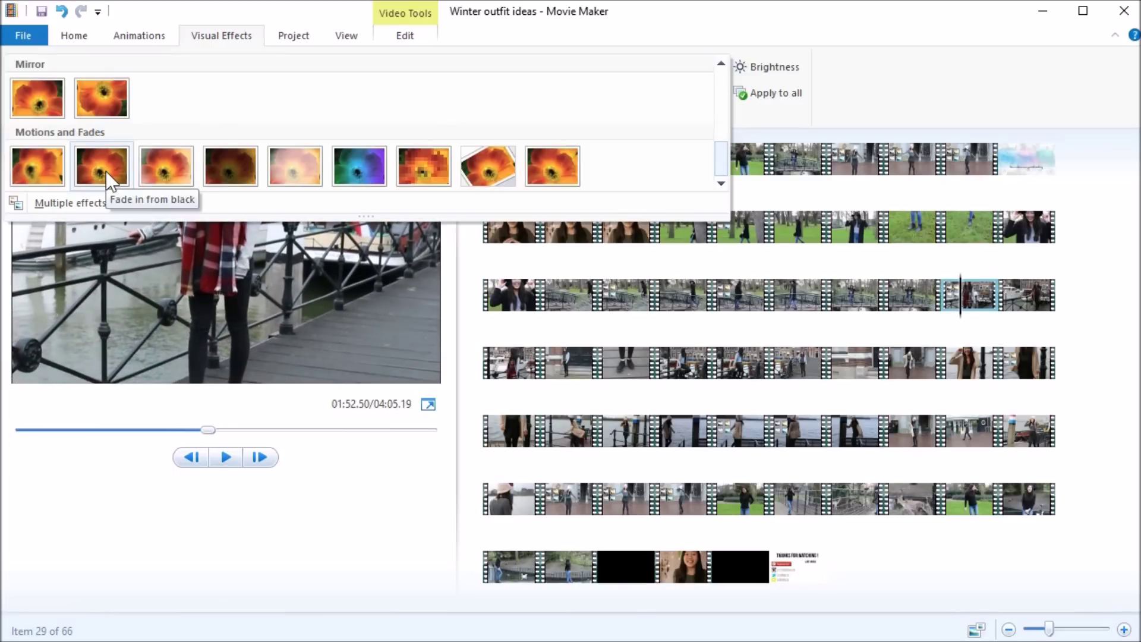
click(105, 170)
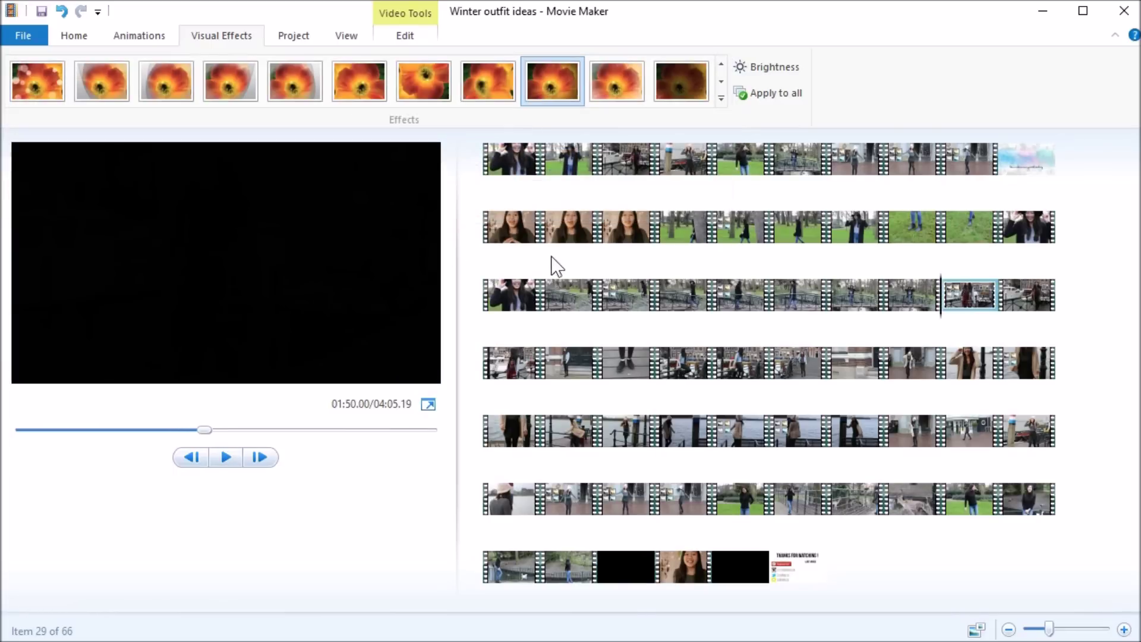
Play the clip of the woman in the plaid scarf to preview its fade in from black.
click(931, 304)
key(space)
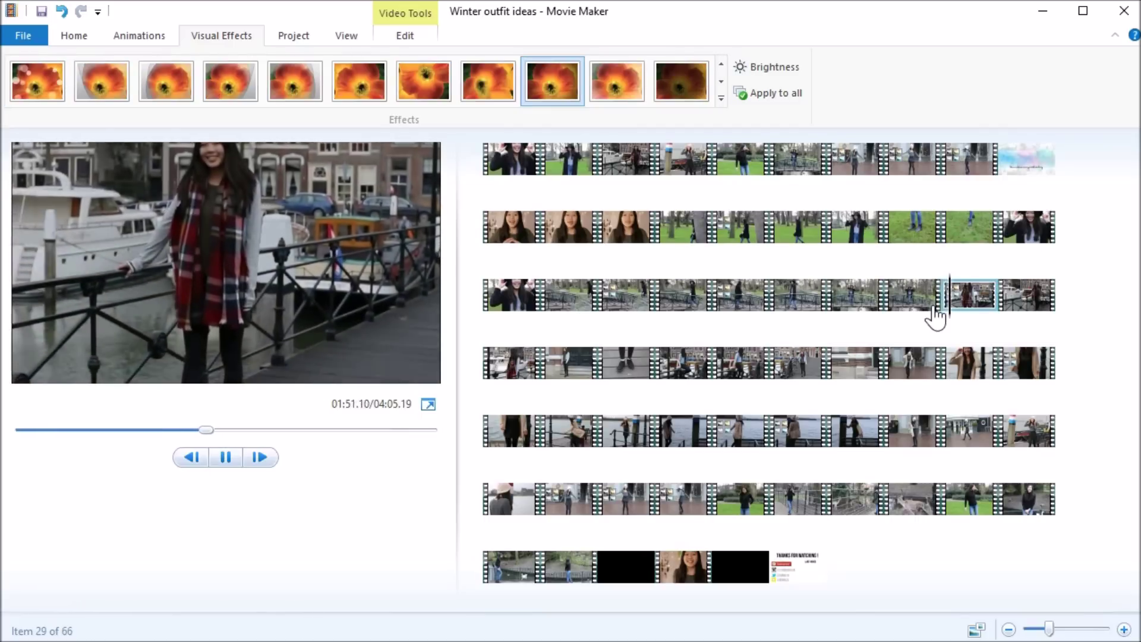
key(space)
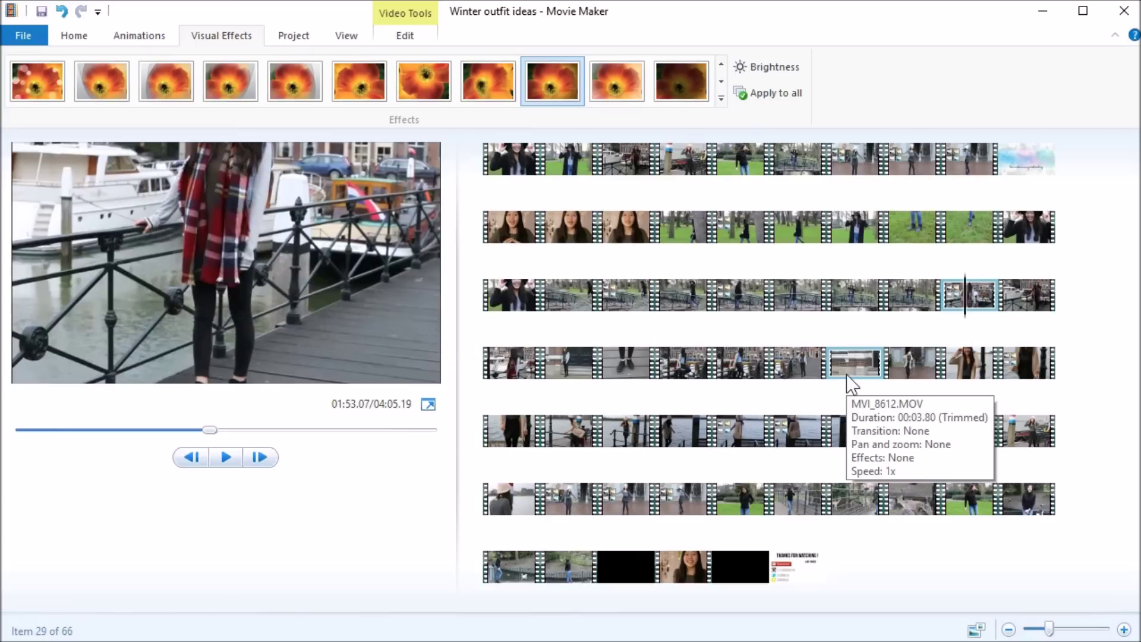
Browse the visual effects available for the clip of the woman in the white hat and long white cardigan.
click(900, 362)
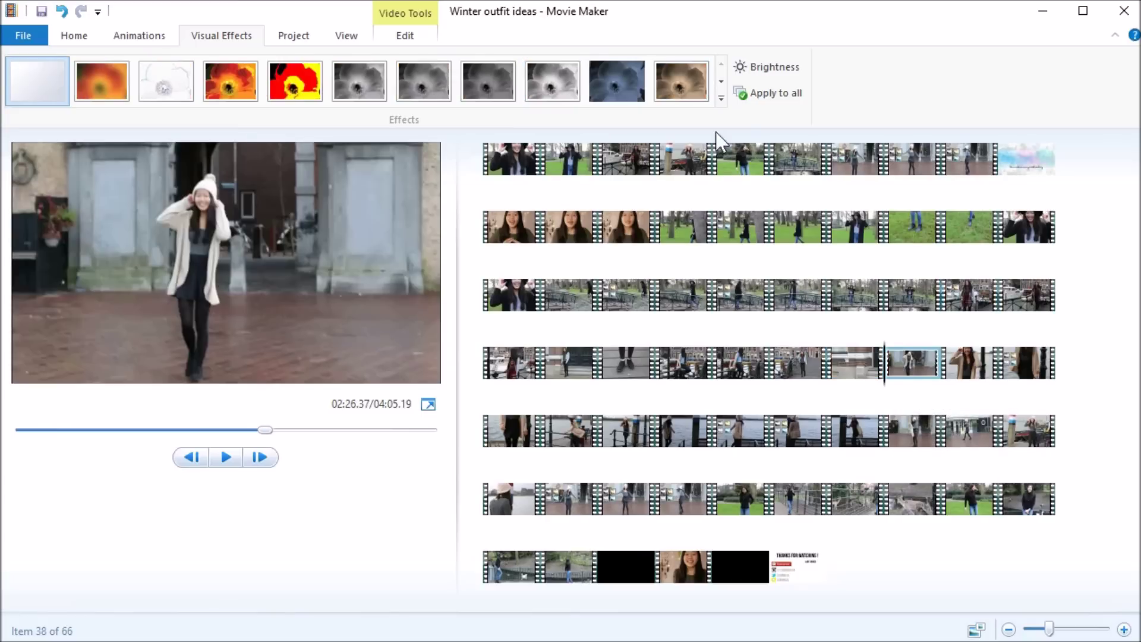
click(720, 104)
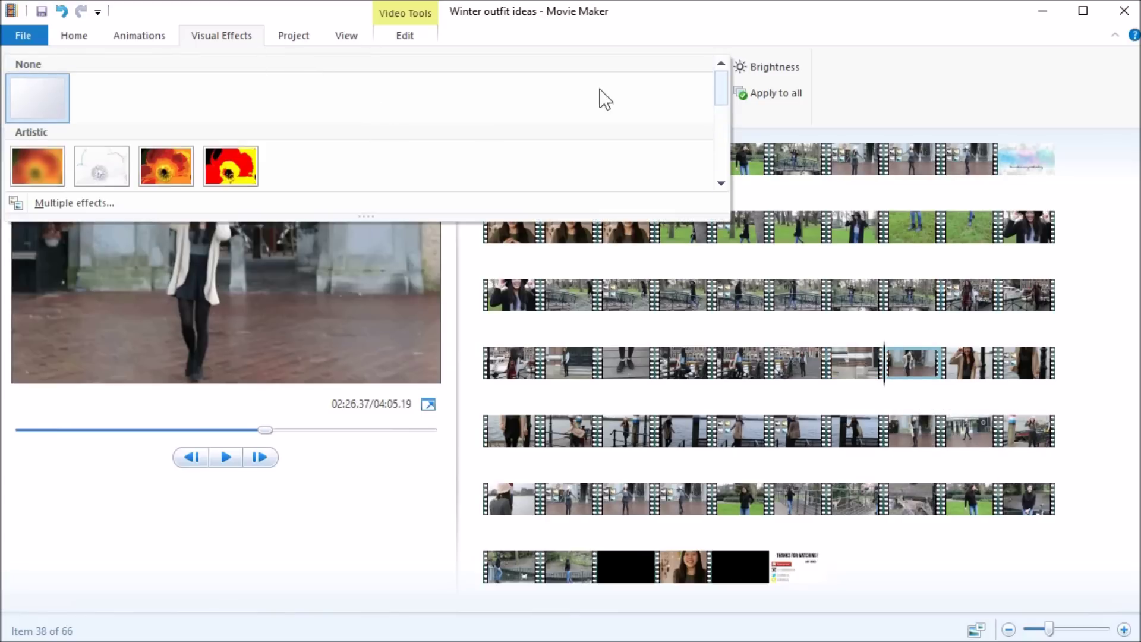
scroll(727, 109, down, 5)
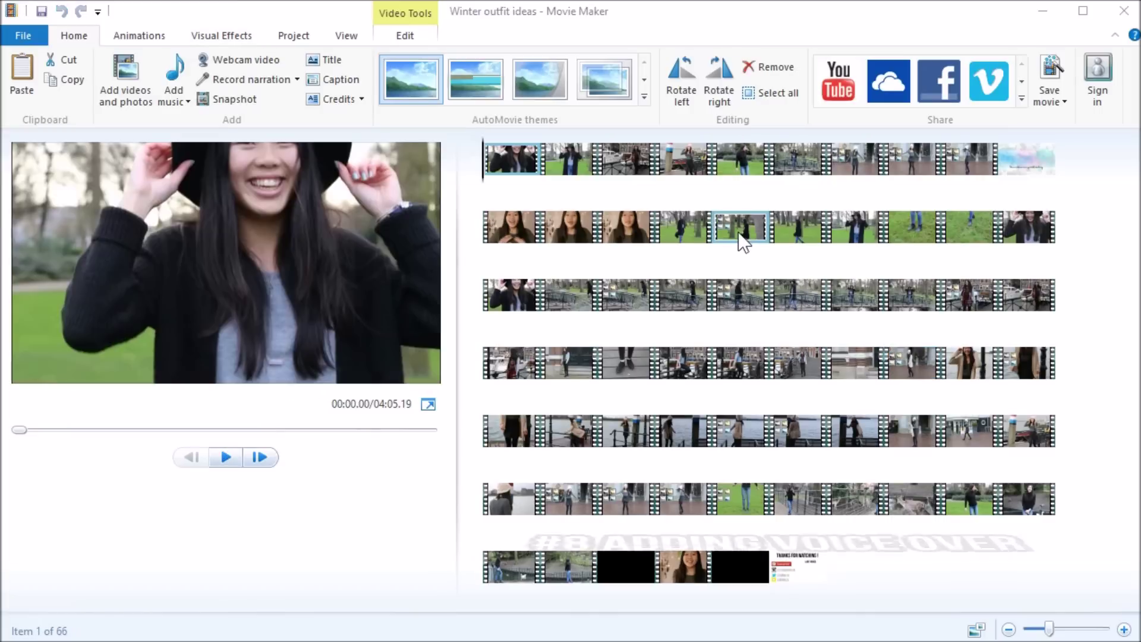
Add the "voice over 1" sound as narration starting at the first park clip after the talking clips.
click(689, 227)
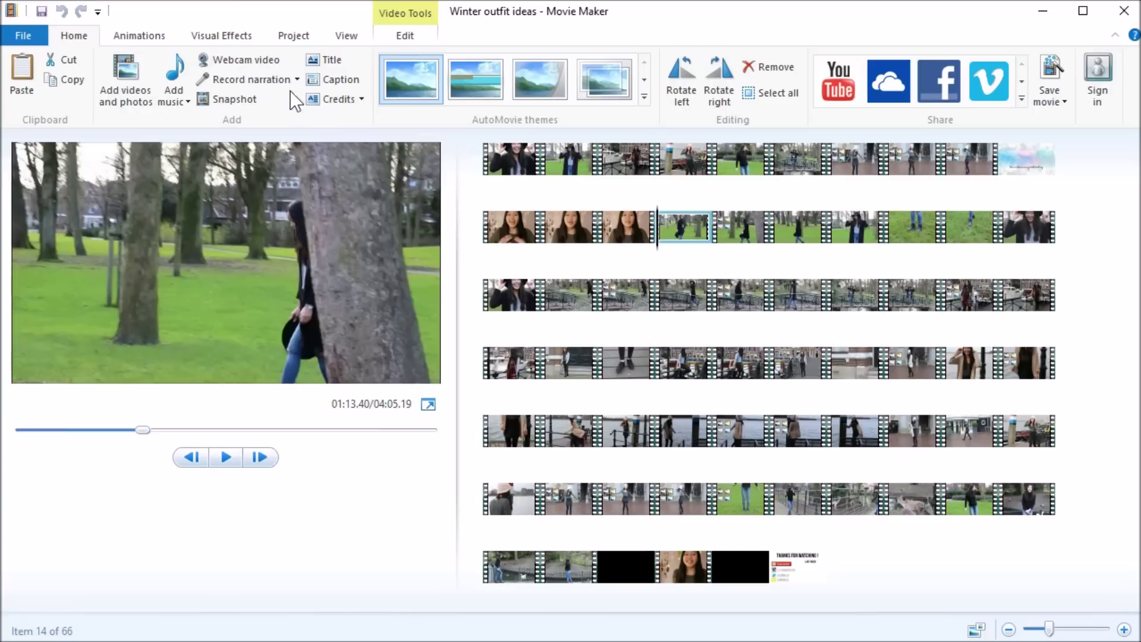
click(298, 77)
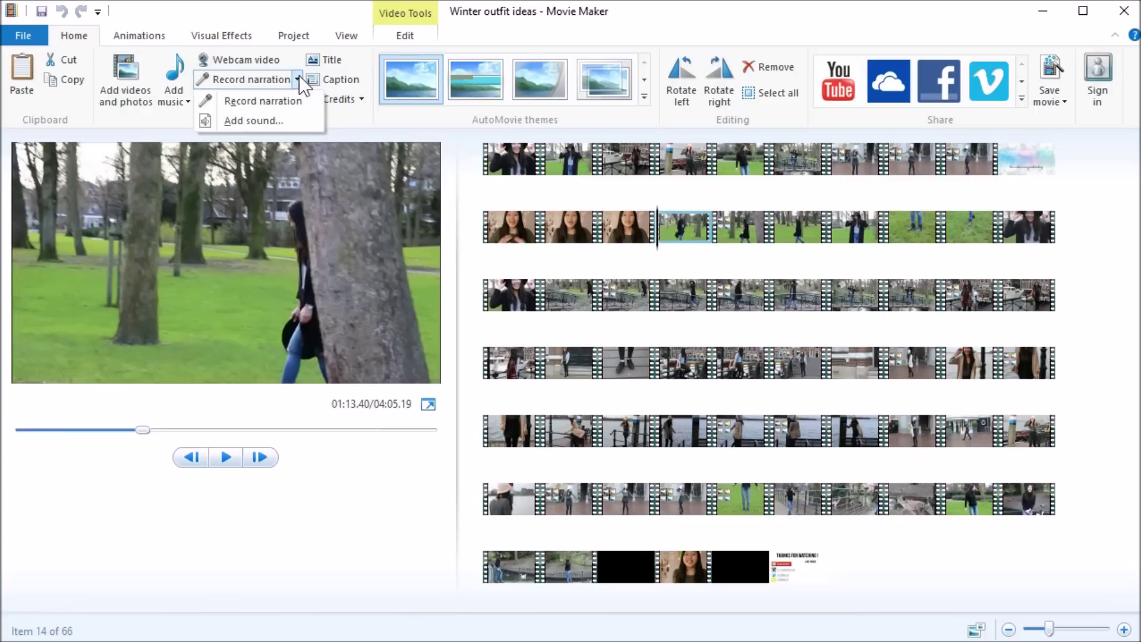
click(288, 120)
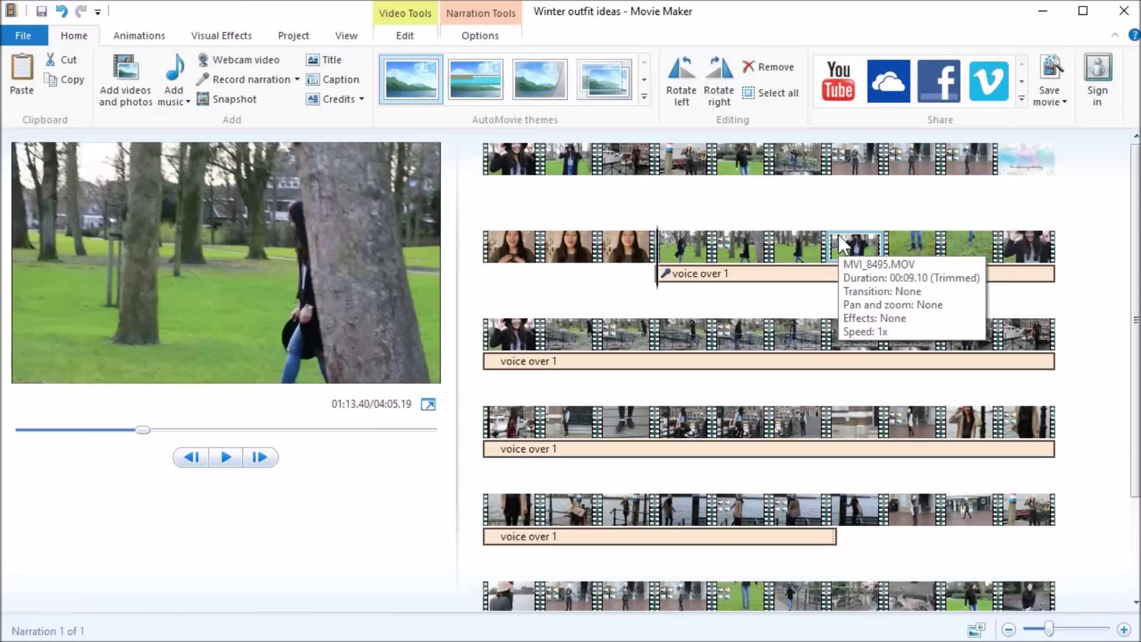
key(XF86AudioLowerVolume)
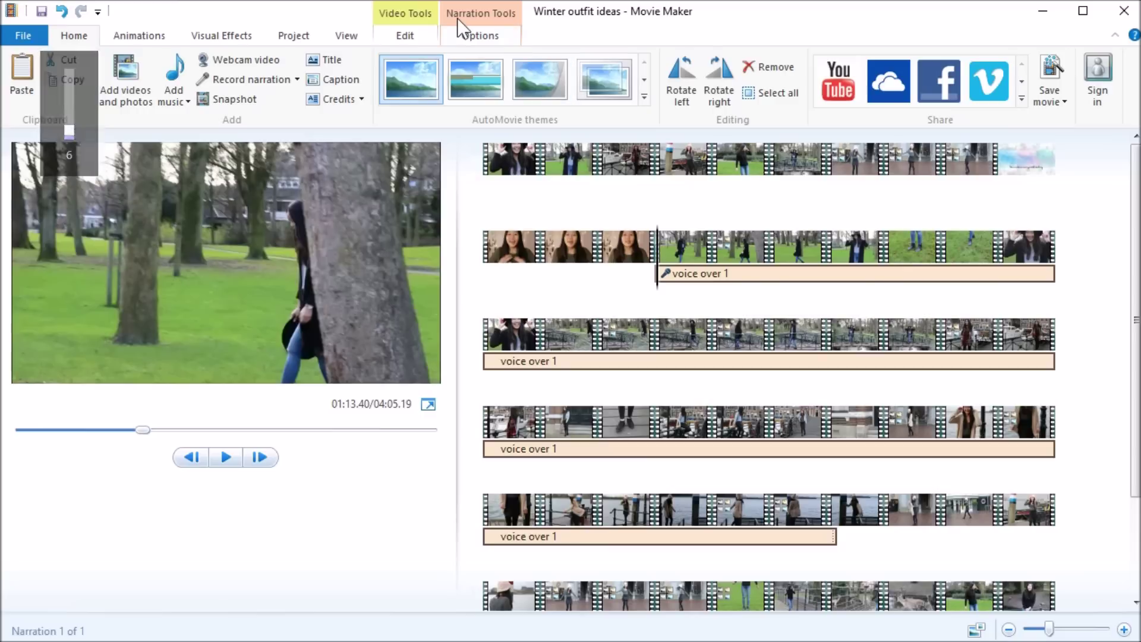
Split the voice over at 01:25.57, where the clip showing the blue jeans and black coat ends.
click(498, 34)
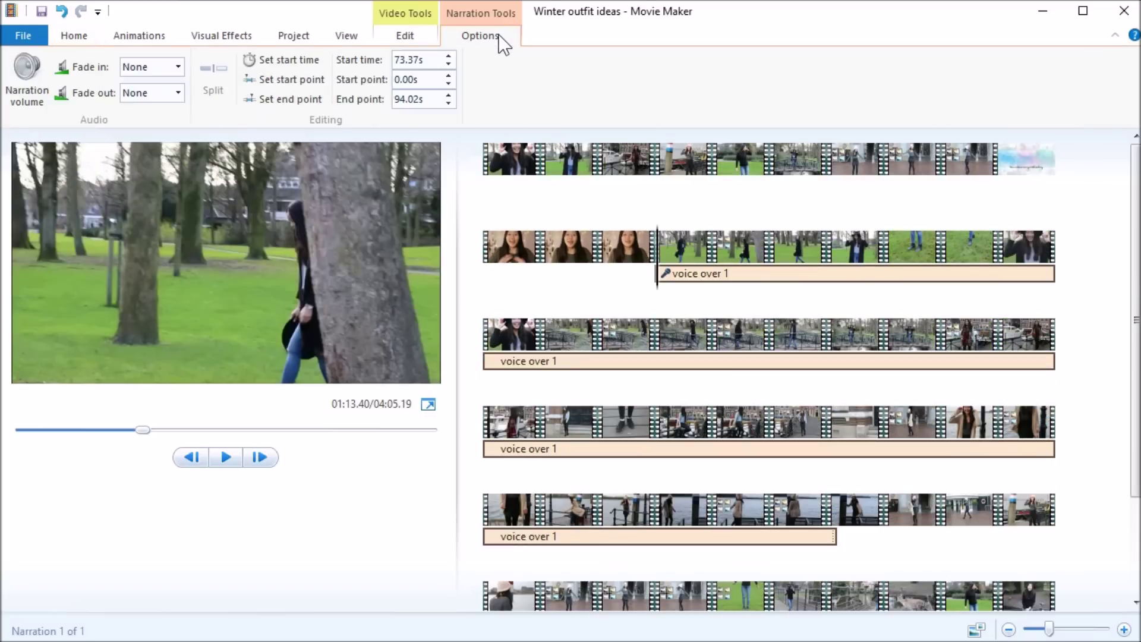
click(725, 248)
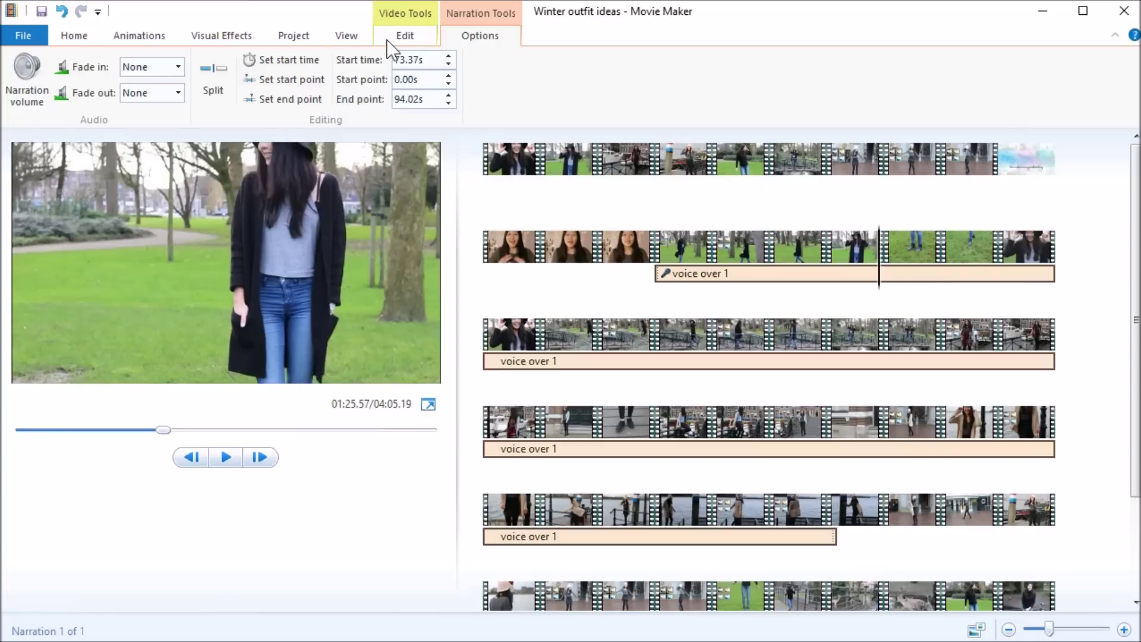
click(206, 70)
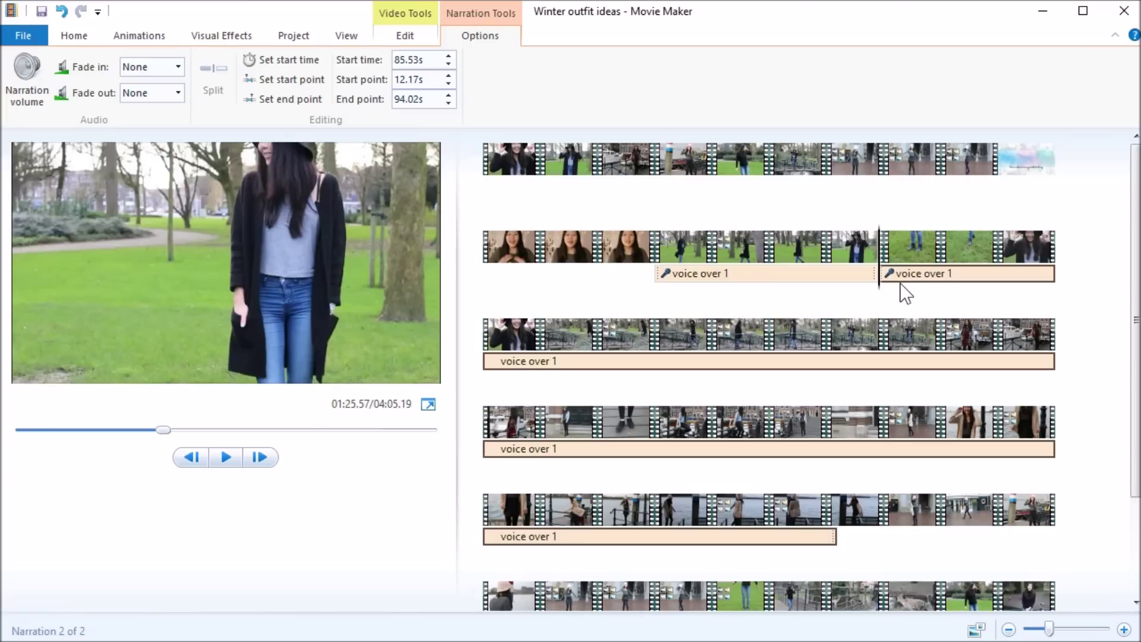
key(space)
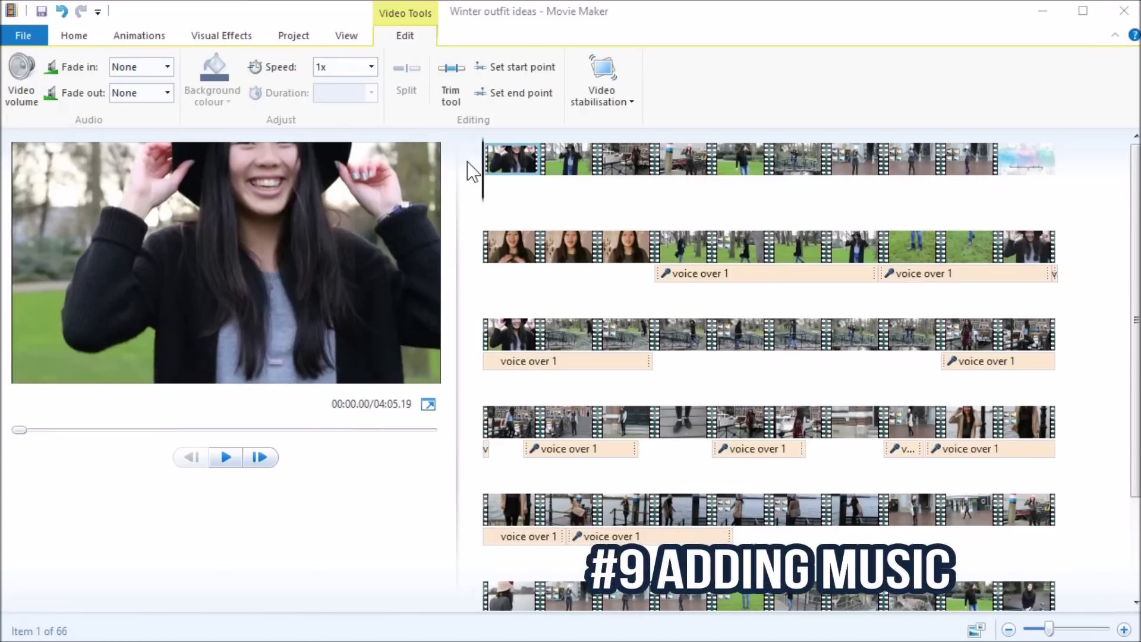
Add the song "Justin Bieber & Selena Gomez - Love Yourself _ Hands To Myself" as background music from the beginning of the movie.
click(74, 35)
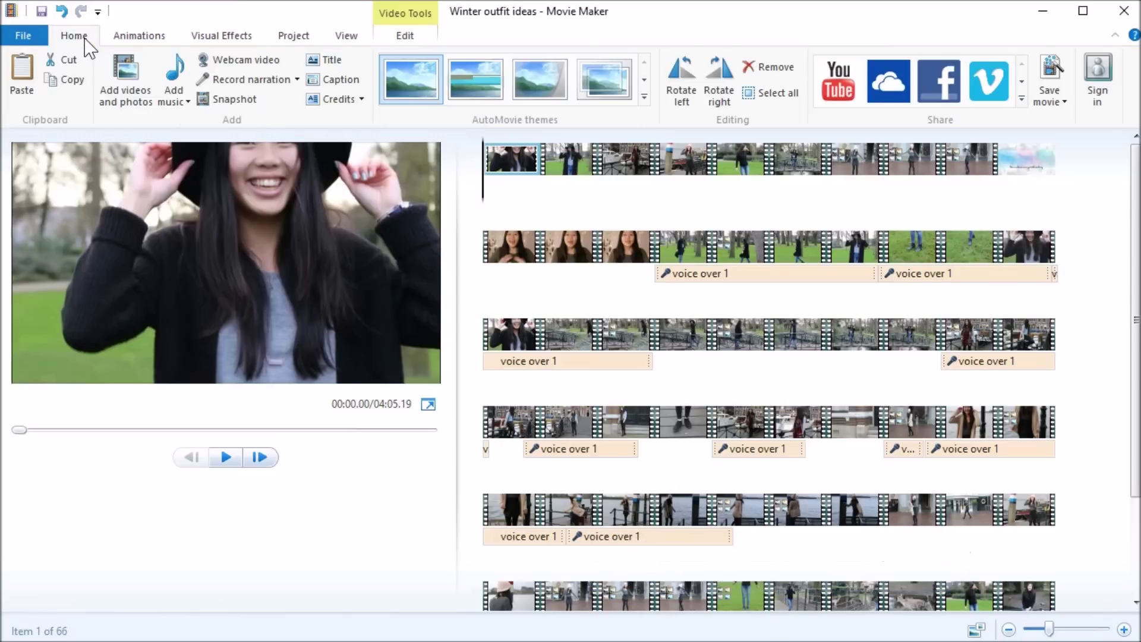
click(177, 98)
click(217, 242)
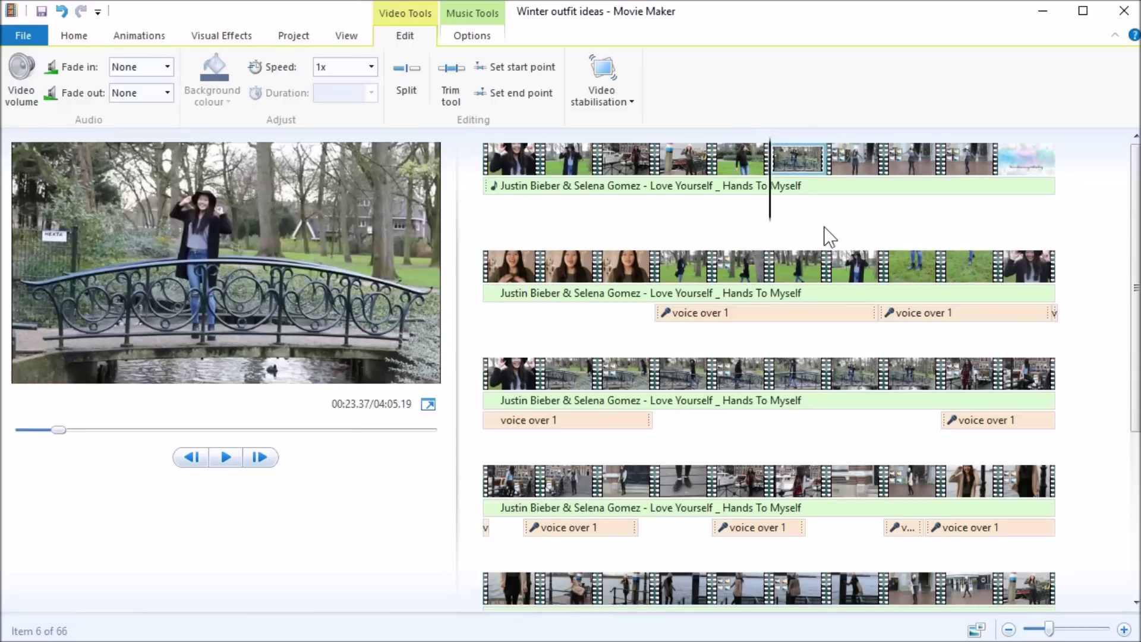
Set the music's start point to 69.59s using the position within the third talking clip.
click(707, 189)
key(Home)
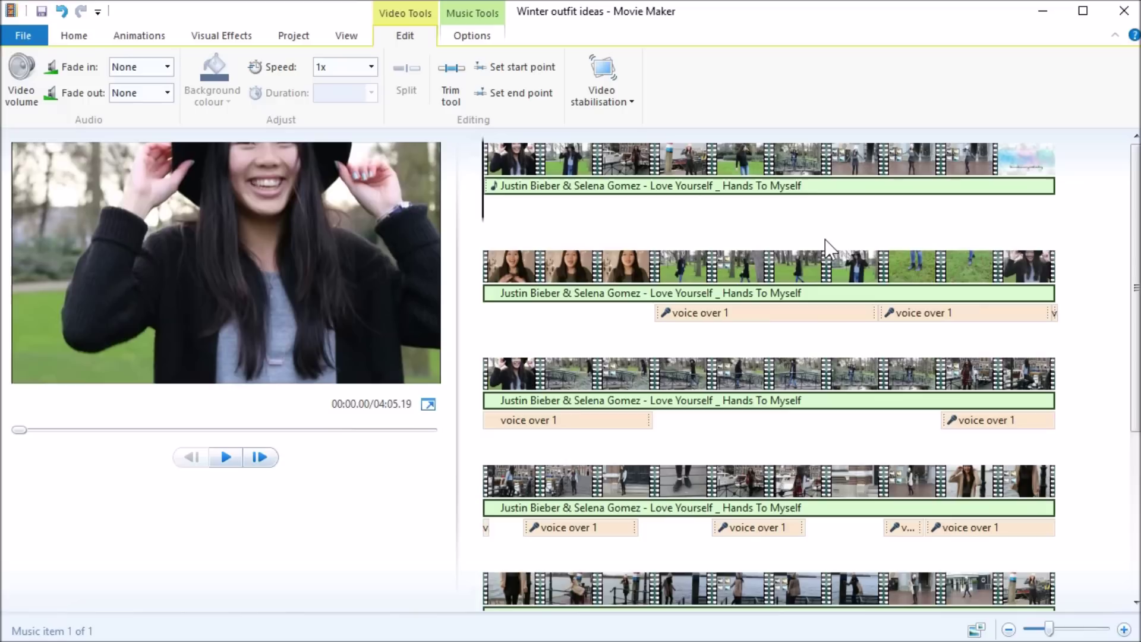
click(636, 266)
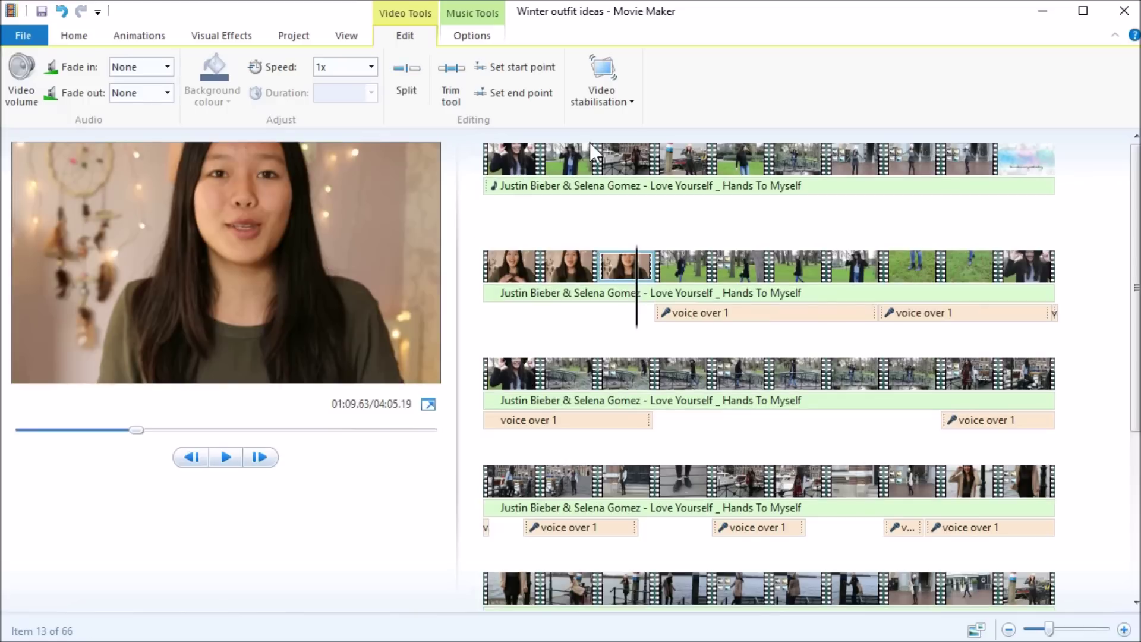
click(483, 28)
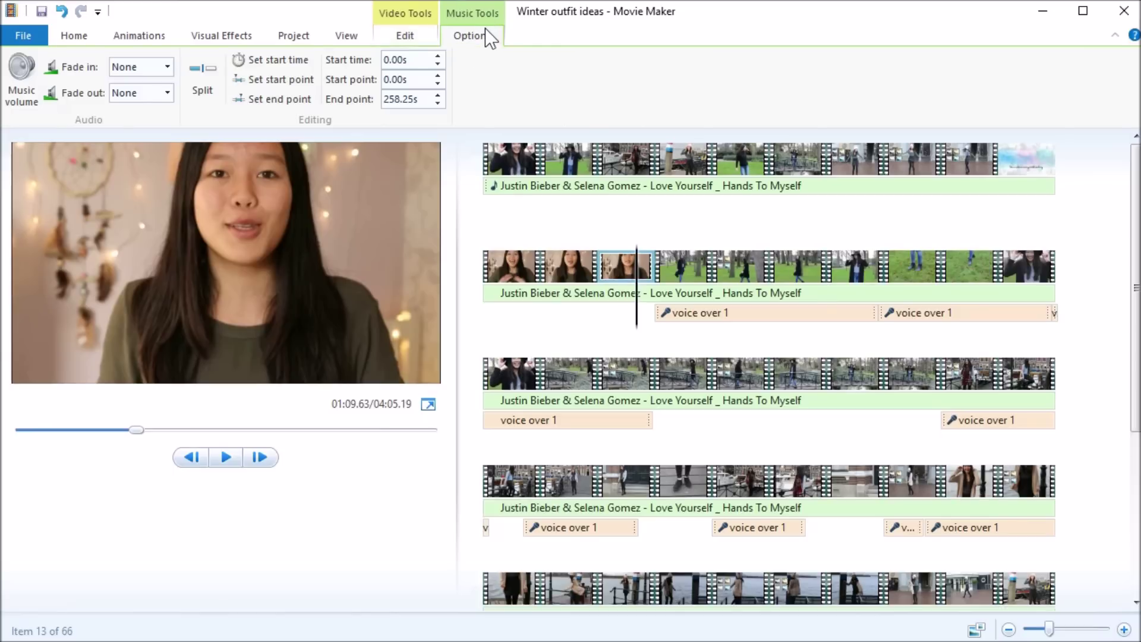
click(298, 79)
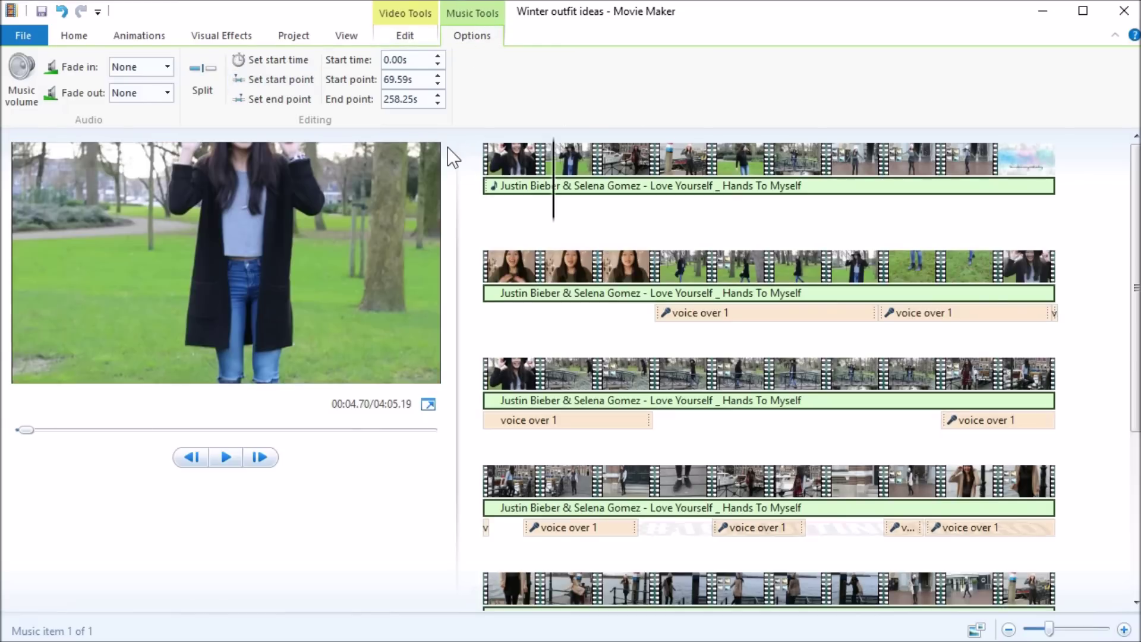
Add a title screen at the very beginning of the movie, before the first outfit clip.
key(Home)
click(92, 35)
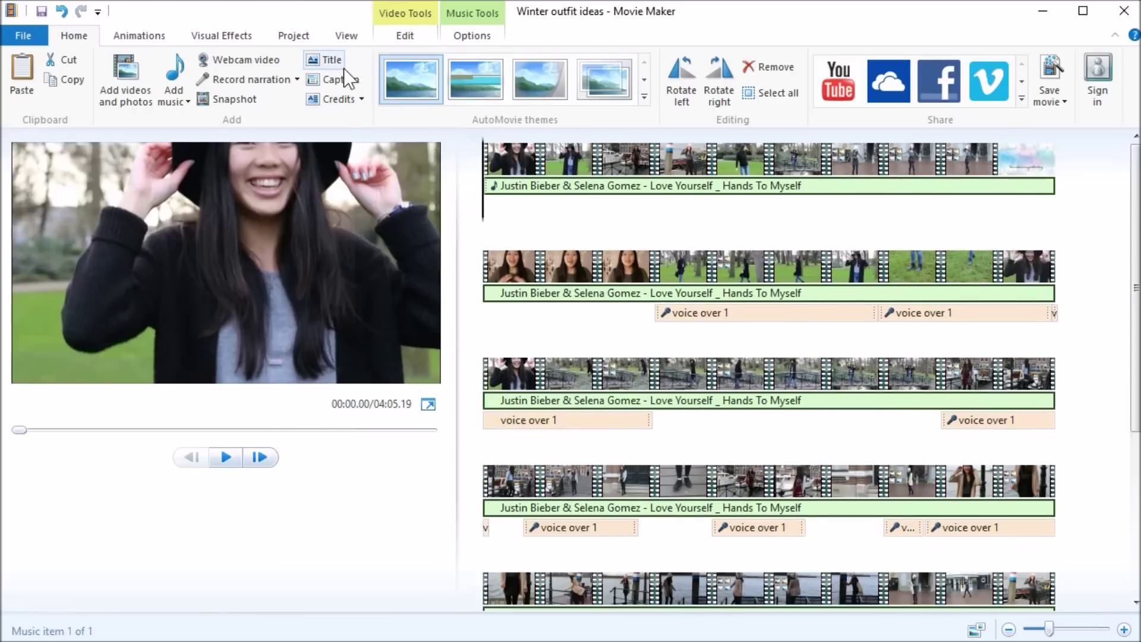
click(325, 60)
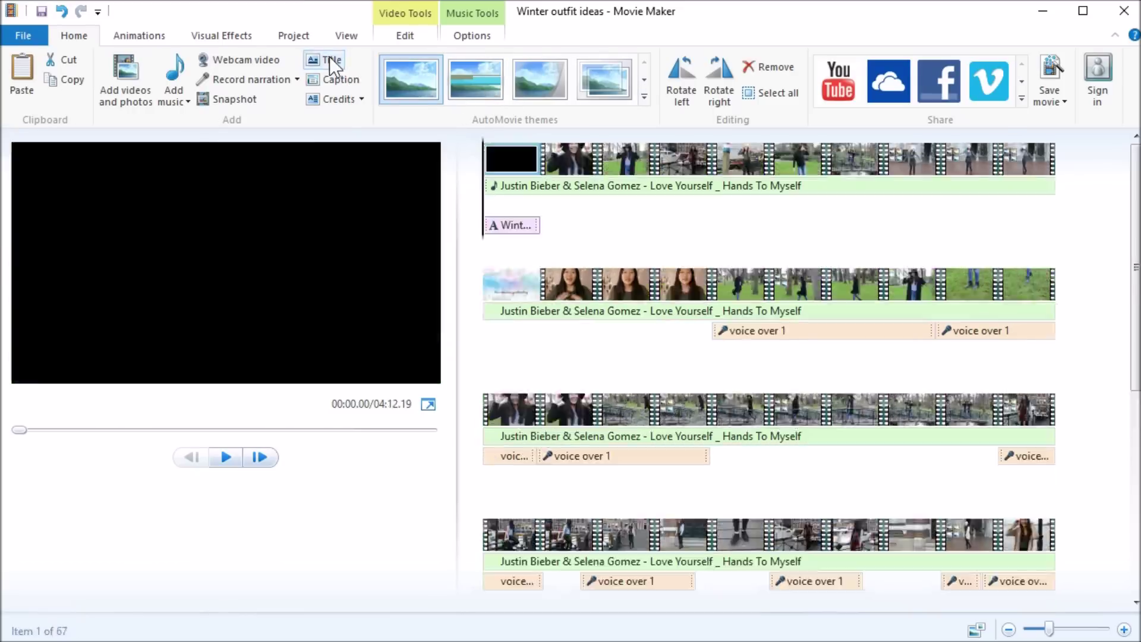
Change the opening title screen's background colour to light pink from the basic colours.
click(421, 28)
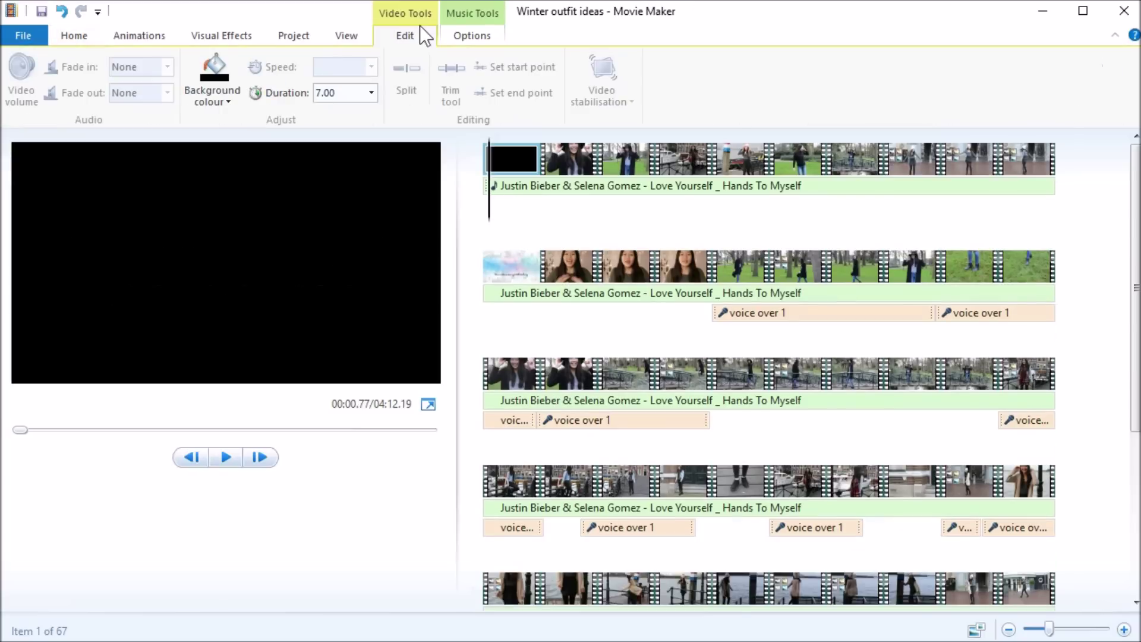
click(216, 102)
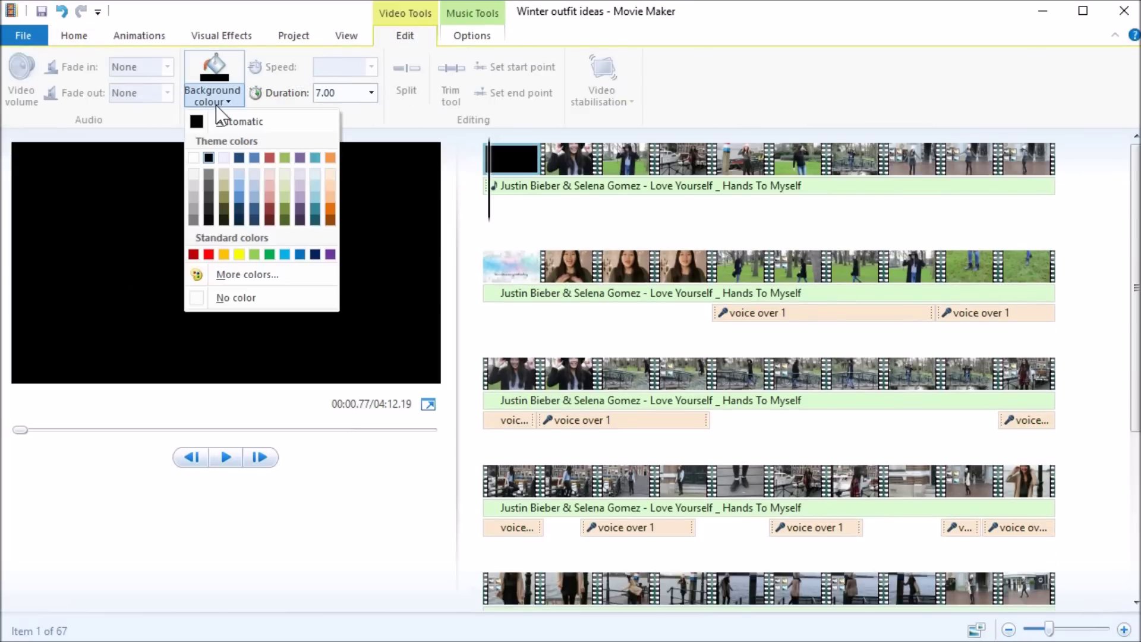
click(228, 274)
click(187, 57)
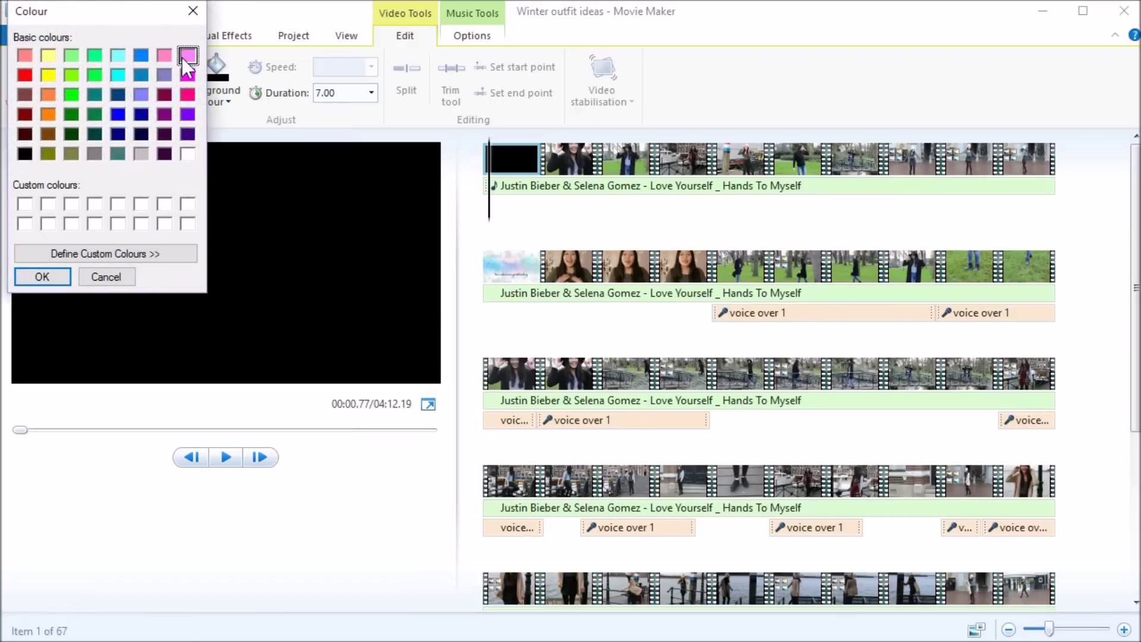
key(Return)
Play the pink title screen with the music and shorten its duration to match the beat.
click(329, 93)
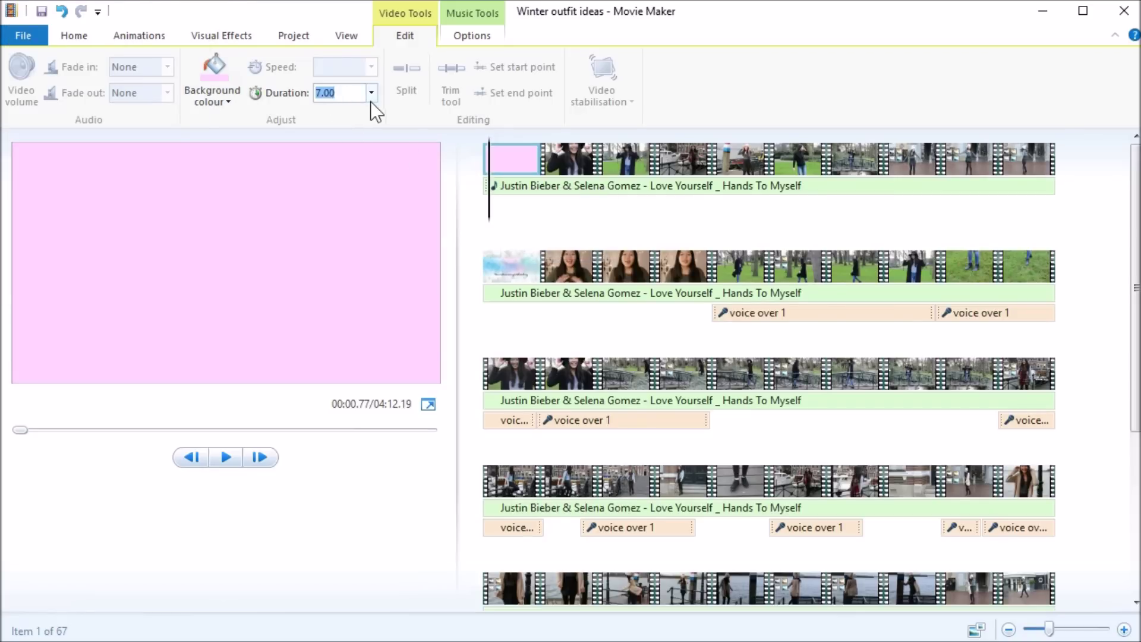
click(505, 154)
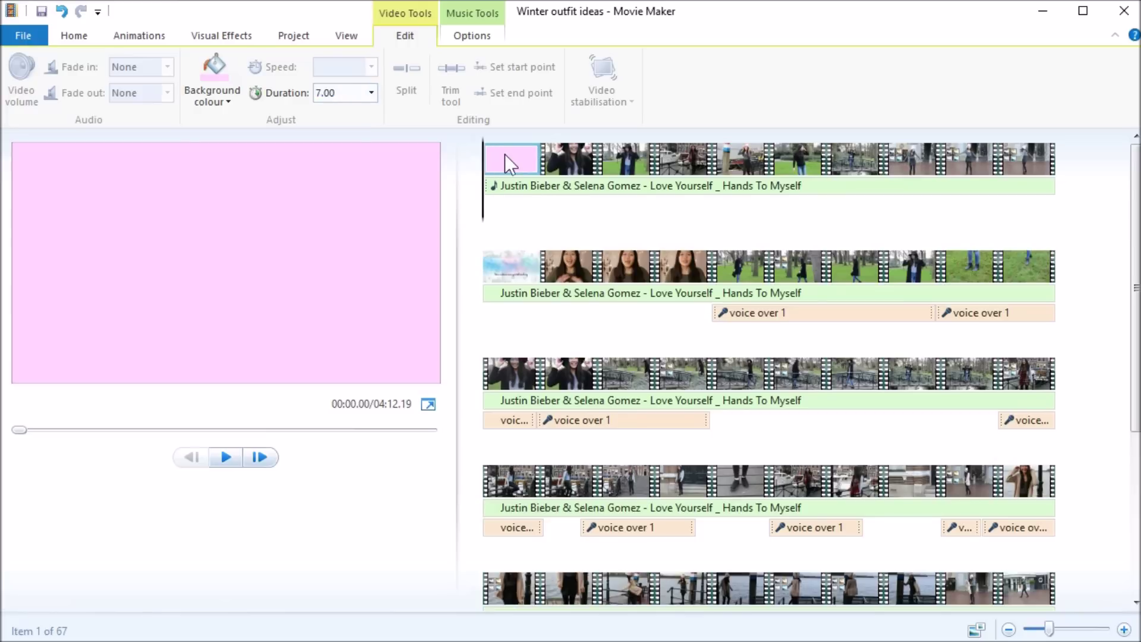
key(space)
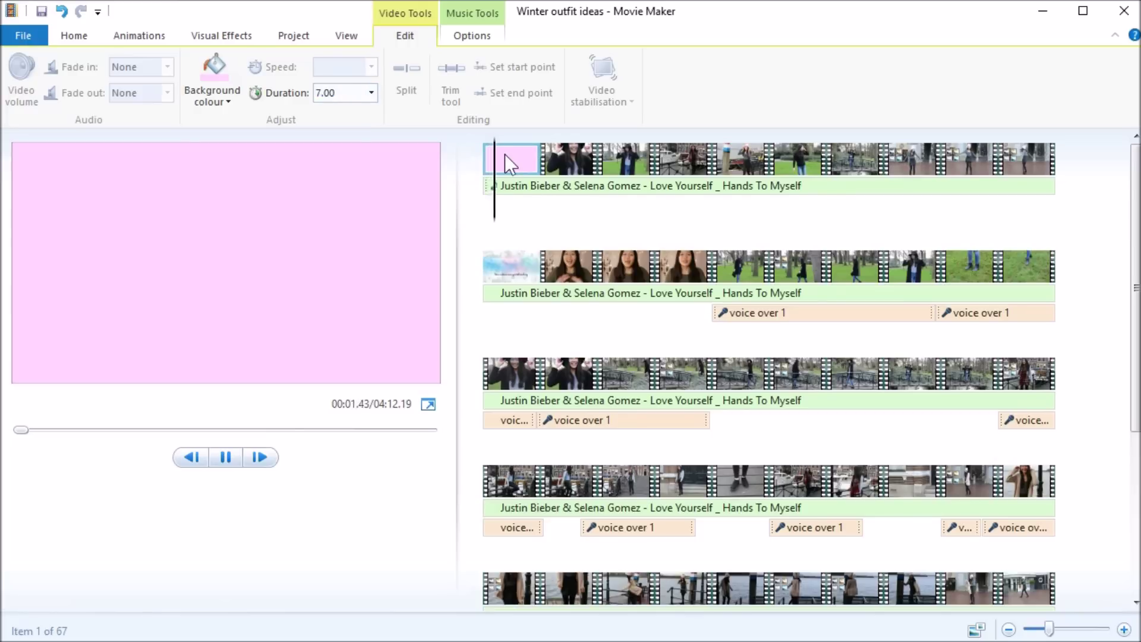
key(space)
key(space)
Trim the opening preview clips following the pink screen to fit the music.
click(593, 161)
click(560, 154)
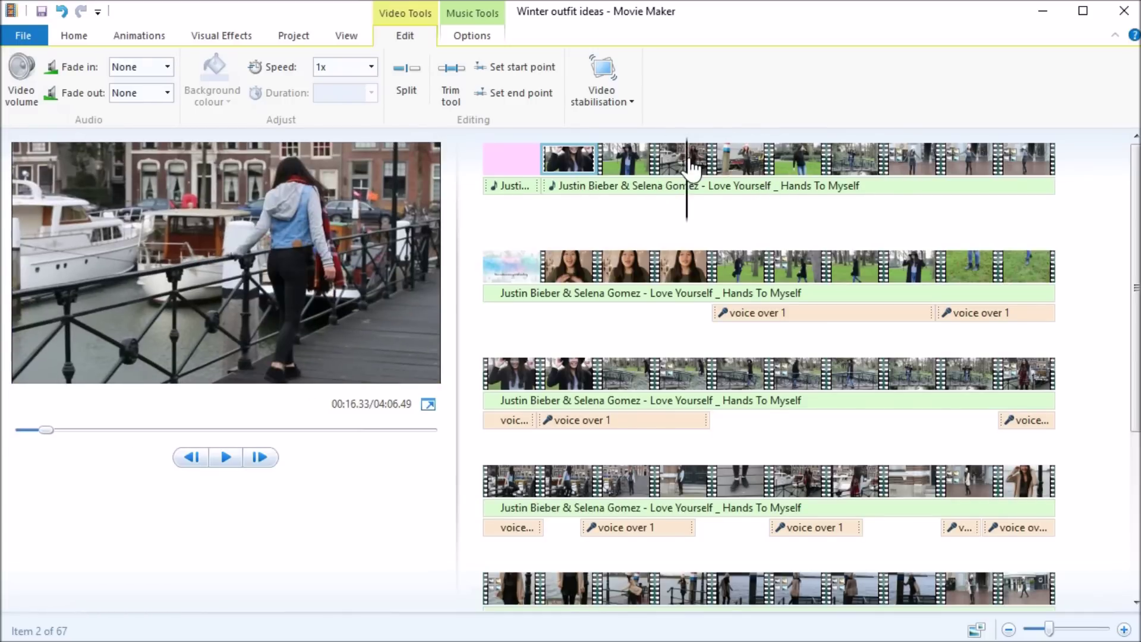
click(627, 158)
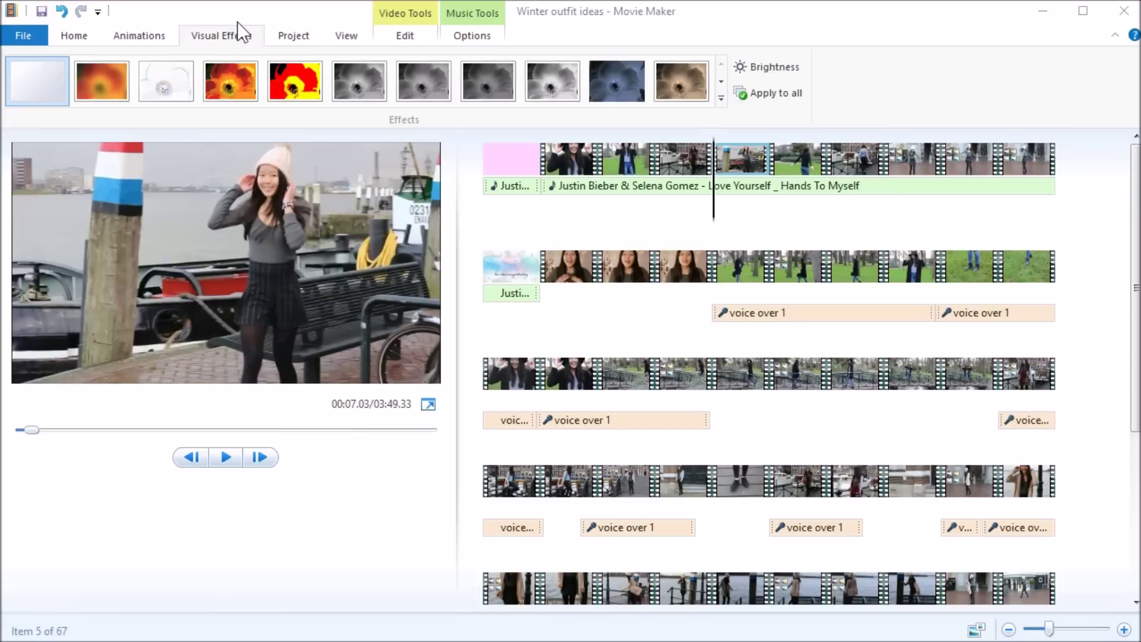
Split the opening park clip of the woman in the black sweater at 00:09.27.
click(809, 172)
key(space)
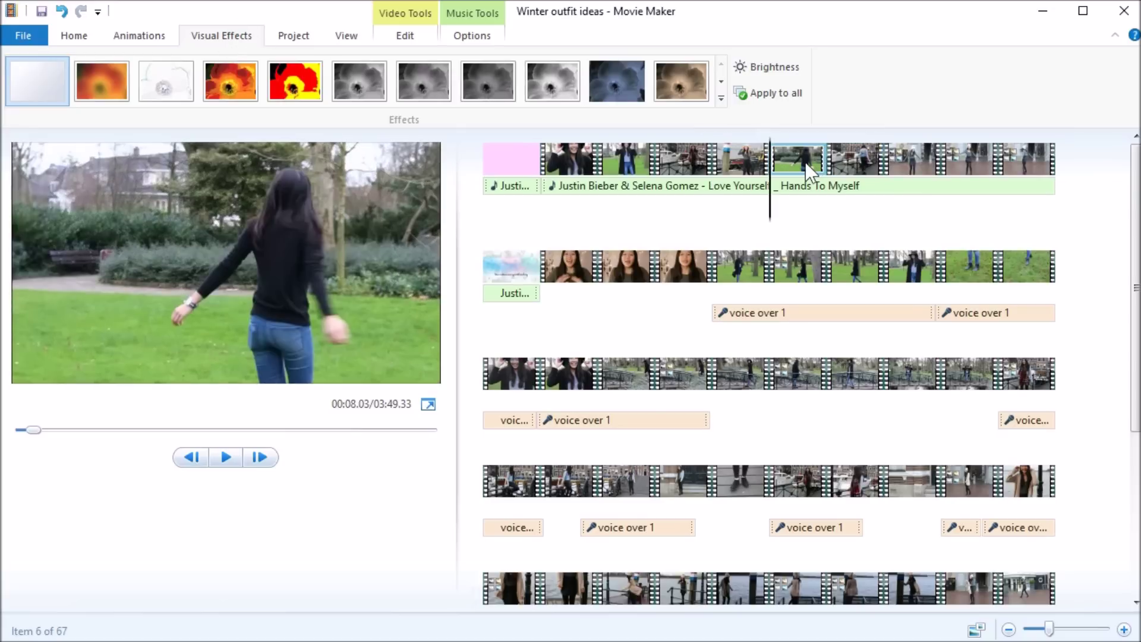
key(space)
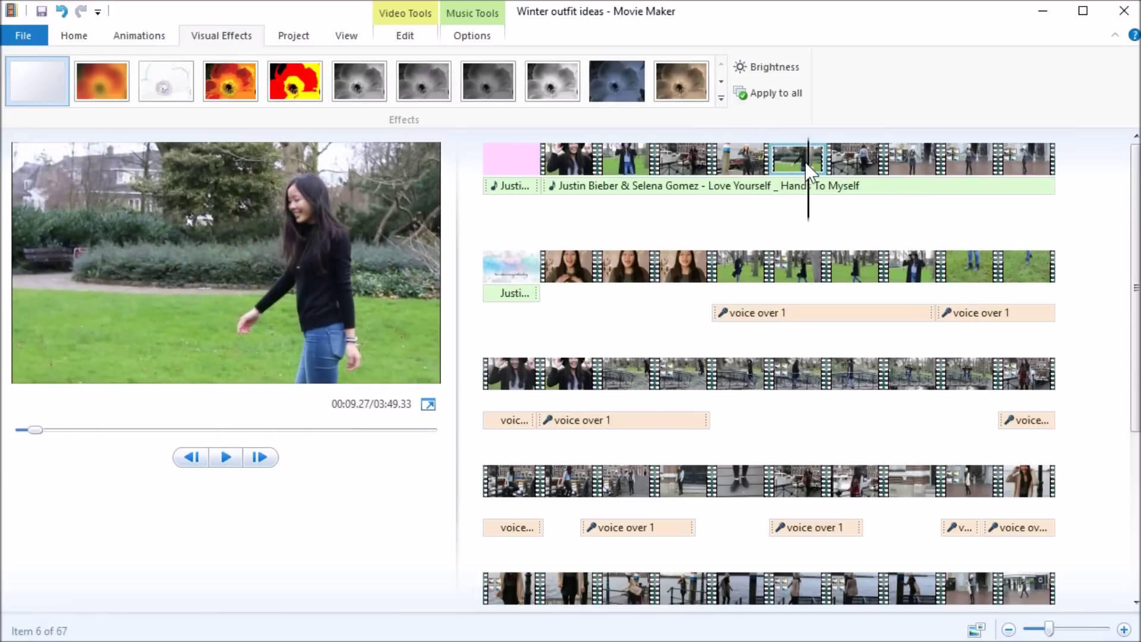
click(411, 37)
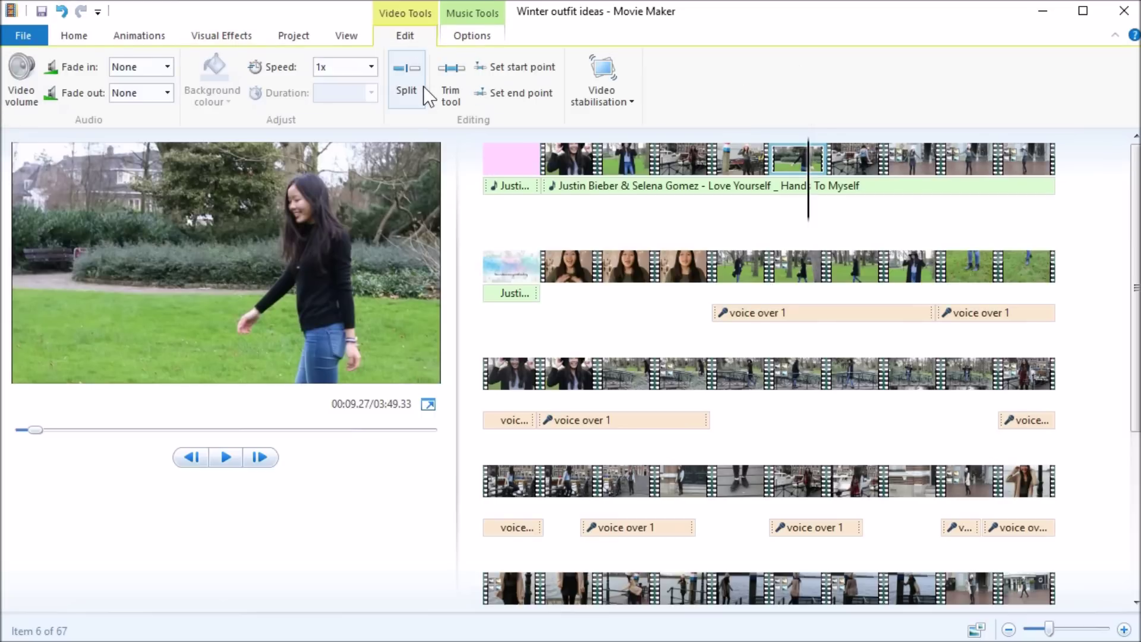
click(408, 83)
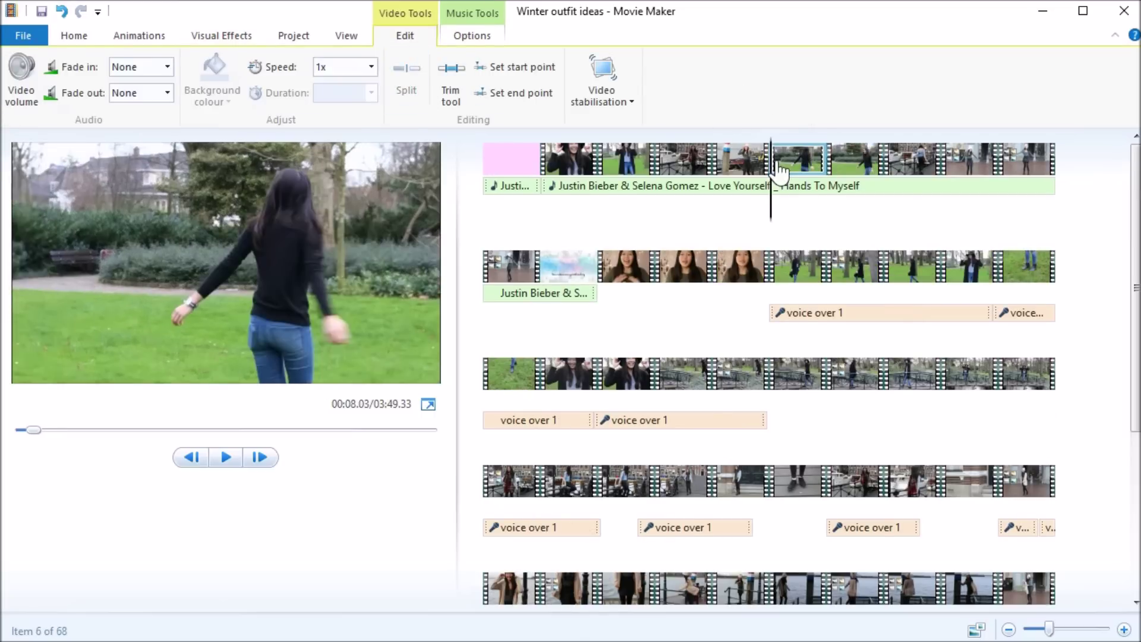
Apply the colour-cycling effect from the Motions and Fades group to the first park clip of the woman in the black sweater.
click(806, 177)
click(794, 178)
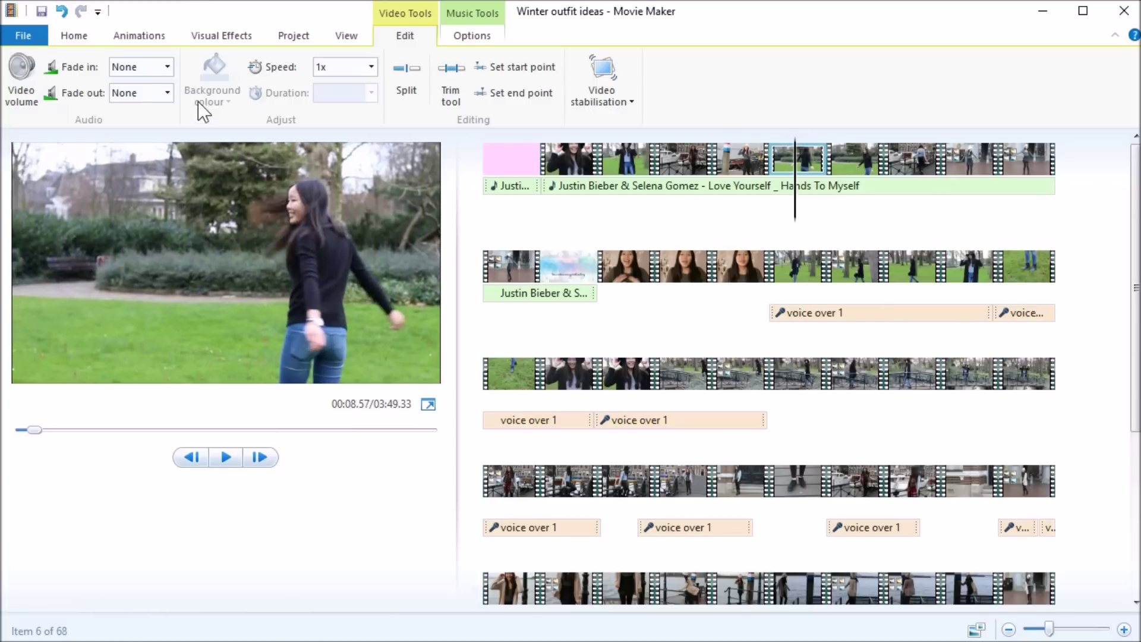
click(198, 43)
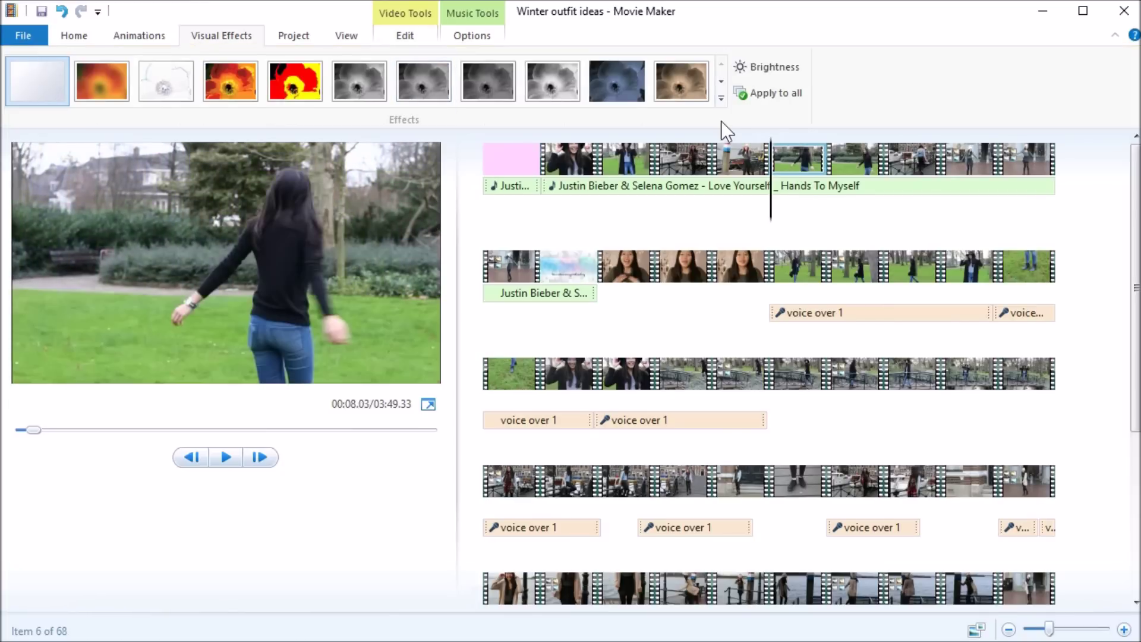
click(722, 100)
drag(720, 103, 720, 158)
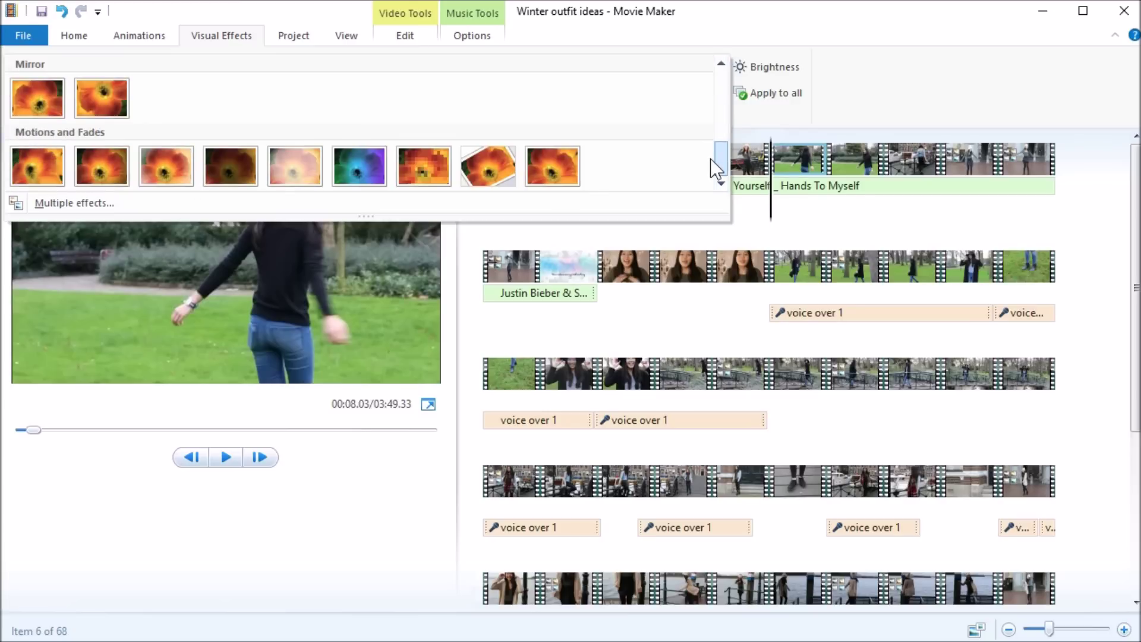
click(366, 167)
click(768, 201)
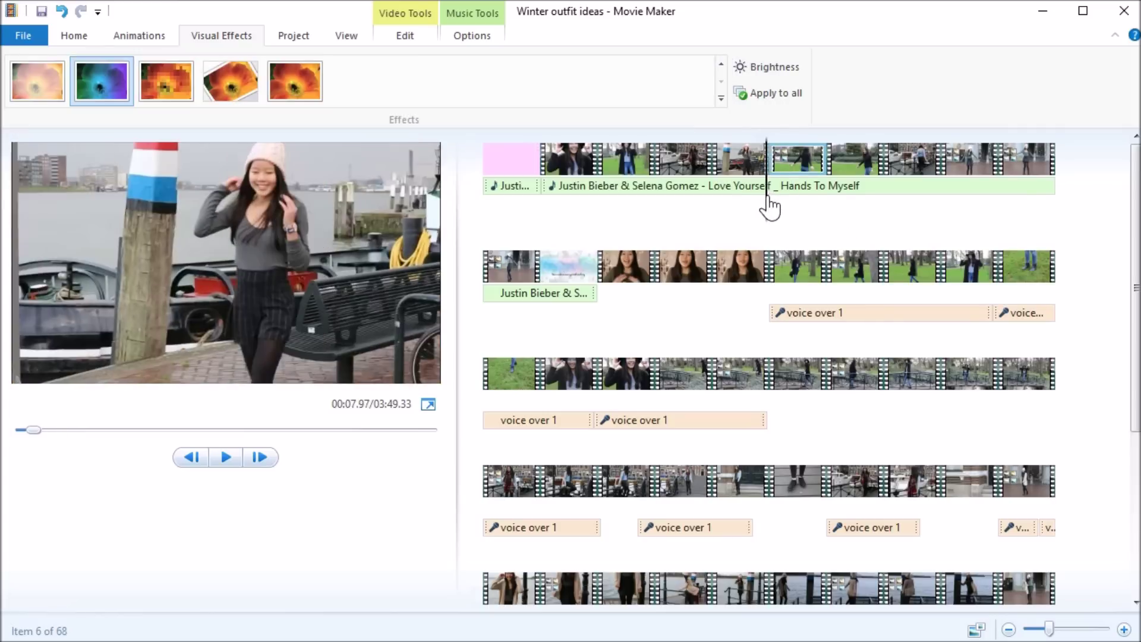
Split the opening clip of the woman dancing in a white hat at 00:12.23 and cut further short pieces after it.
key(Right)
key(Right)
key(Right)
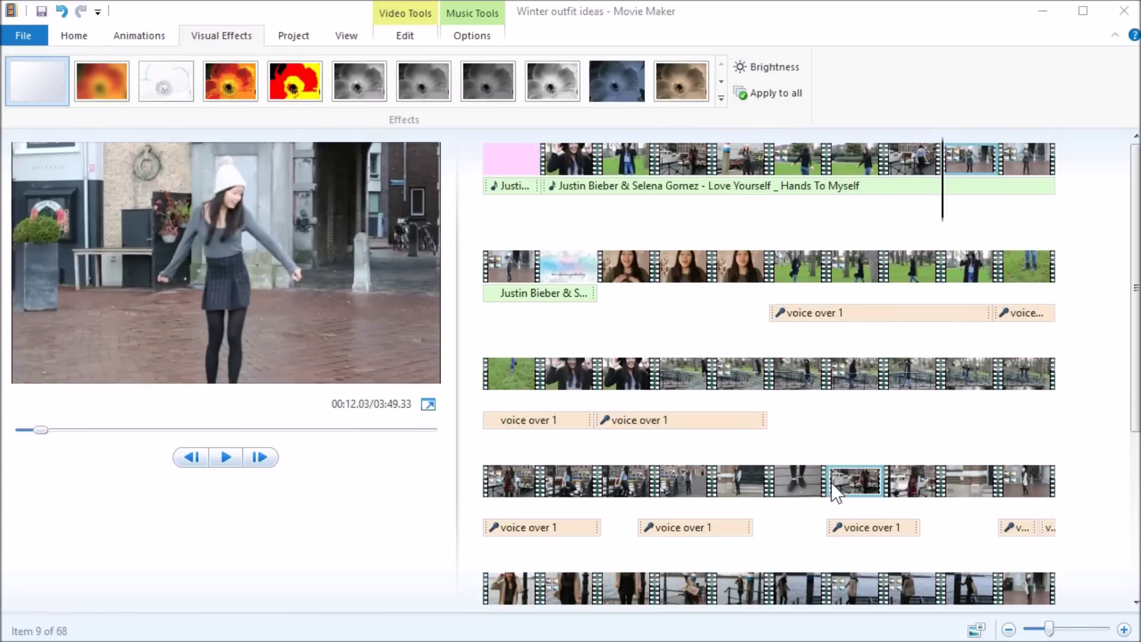
drag(947, 160, 963, 173)
key(space)
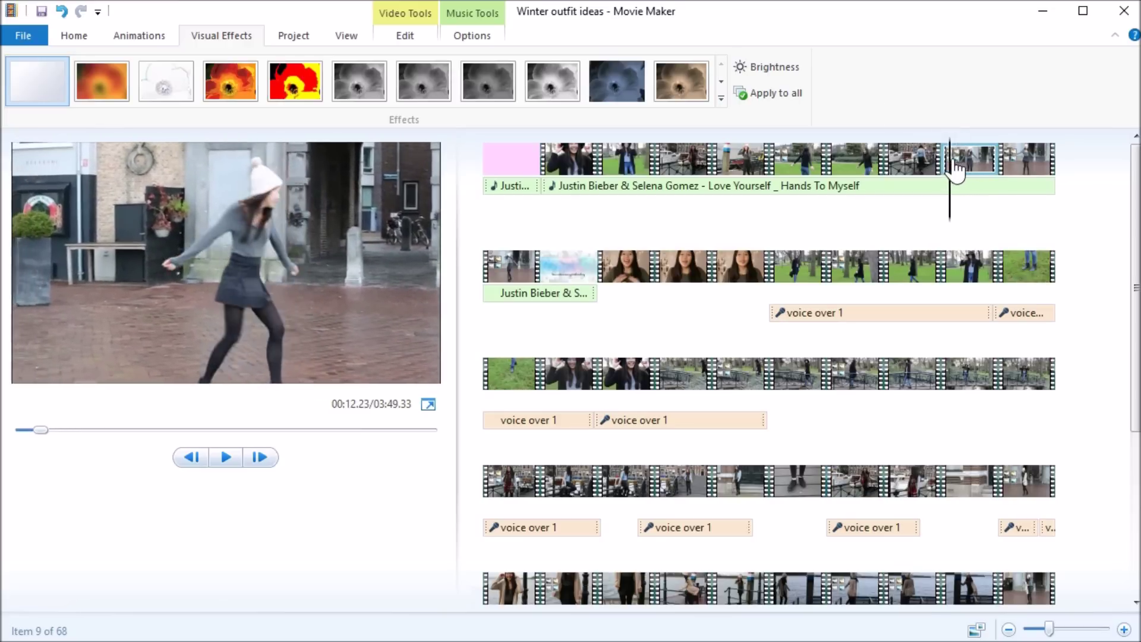
click(962, 160)
key(space)
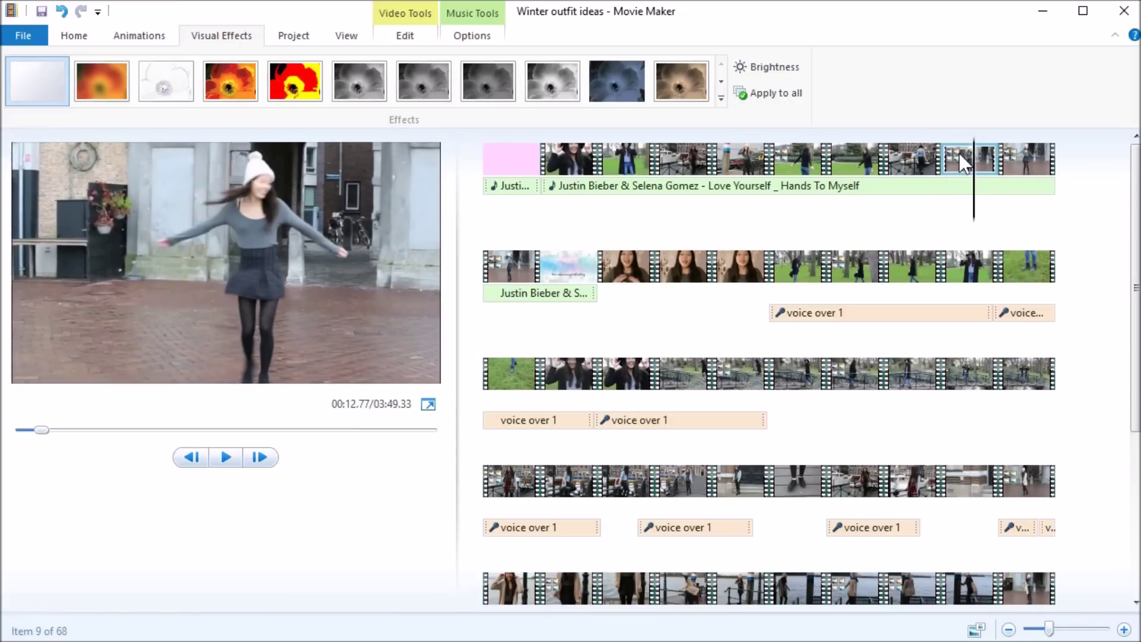
drag(975, 180, 951, 181)
click(419, 30)
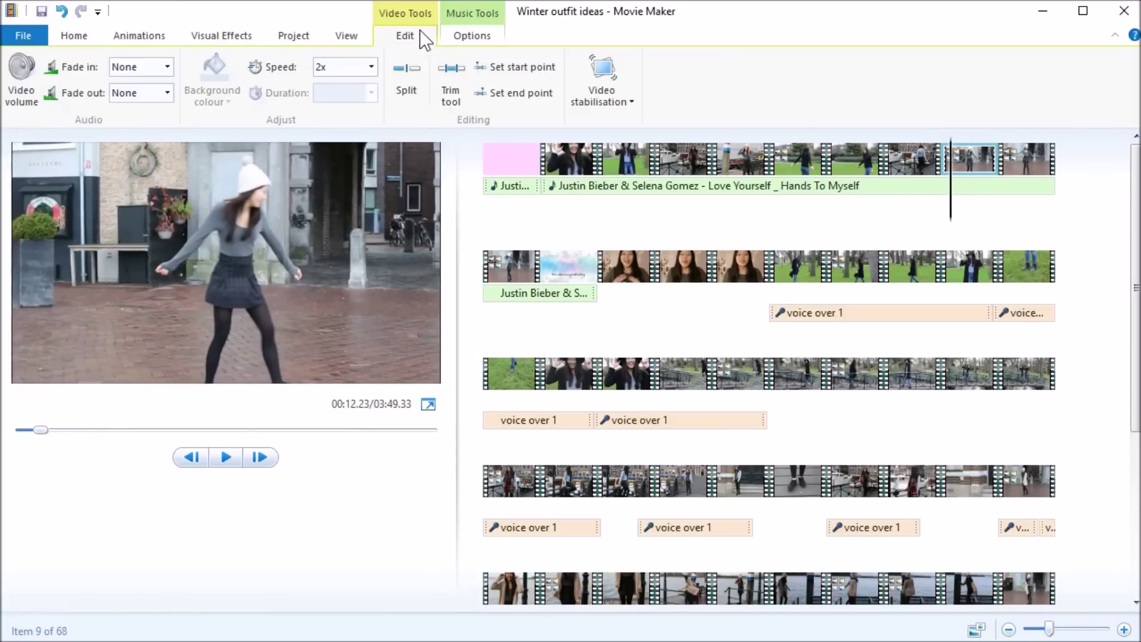
click(411, 70)
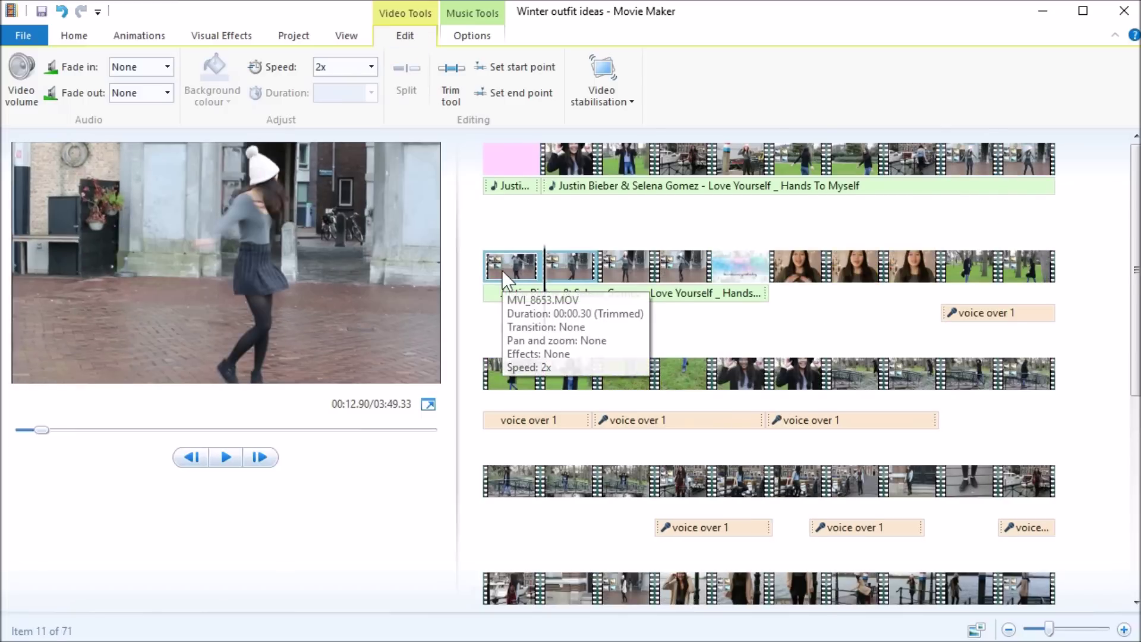
Apply the fade-in-from-black effect to the three short pieces of the dancing clip and play them back.
ctrl+click(502, 269)
ctrl+click(1036, 169)
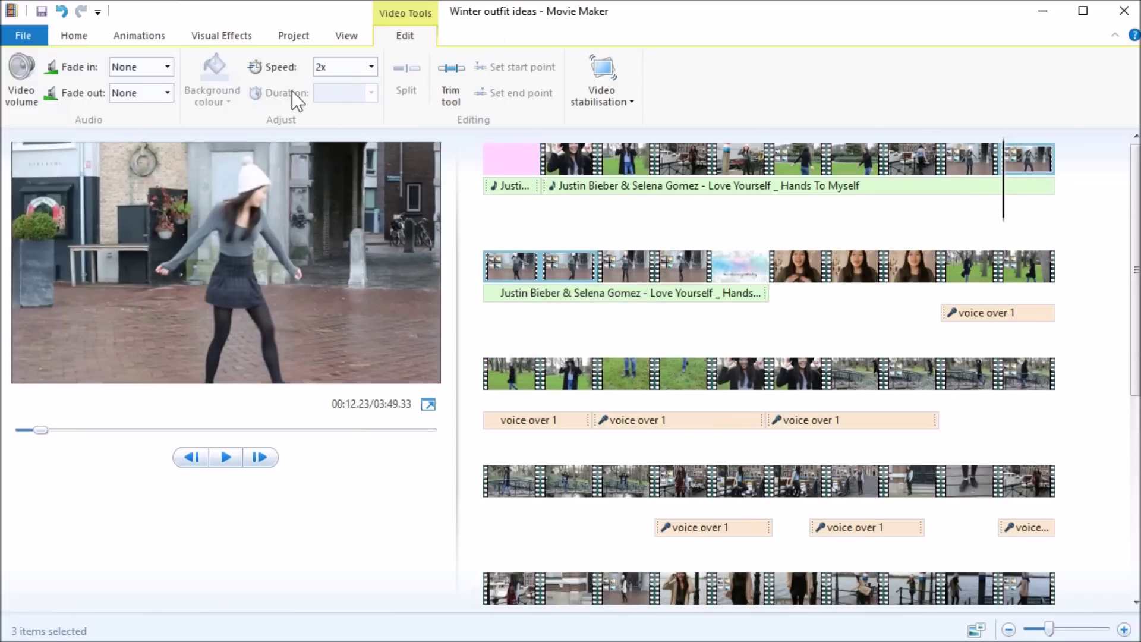
click(191, 34)
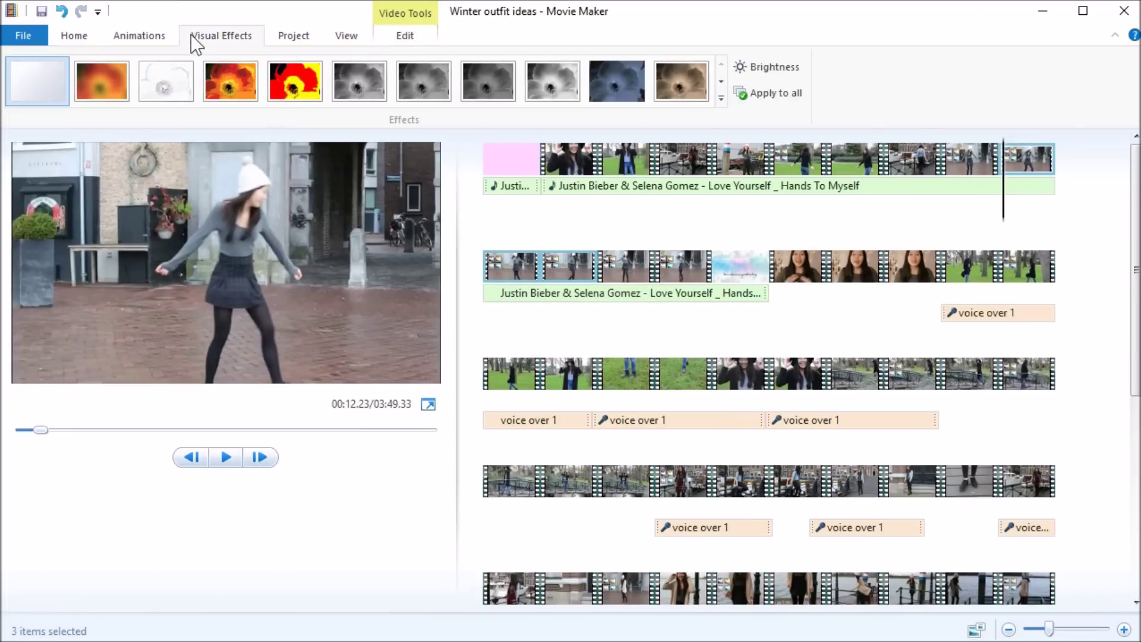
click(720, 102)
drag(719, 101, 729, 180)
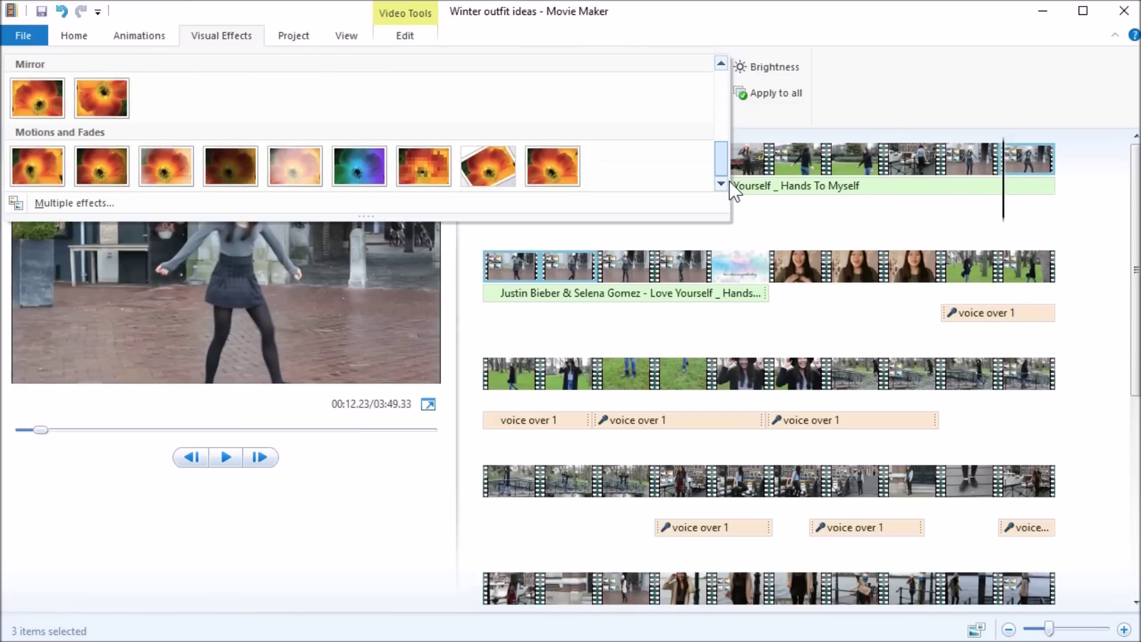
click(113, 174)
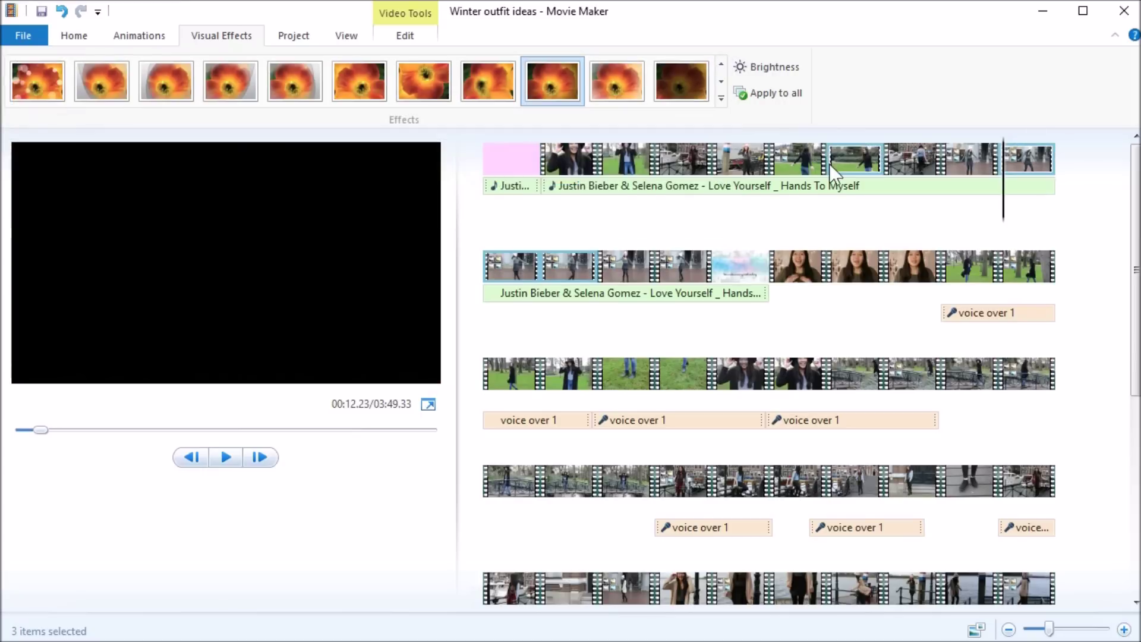
click(960, 168)
key(space)
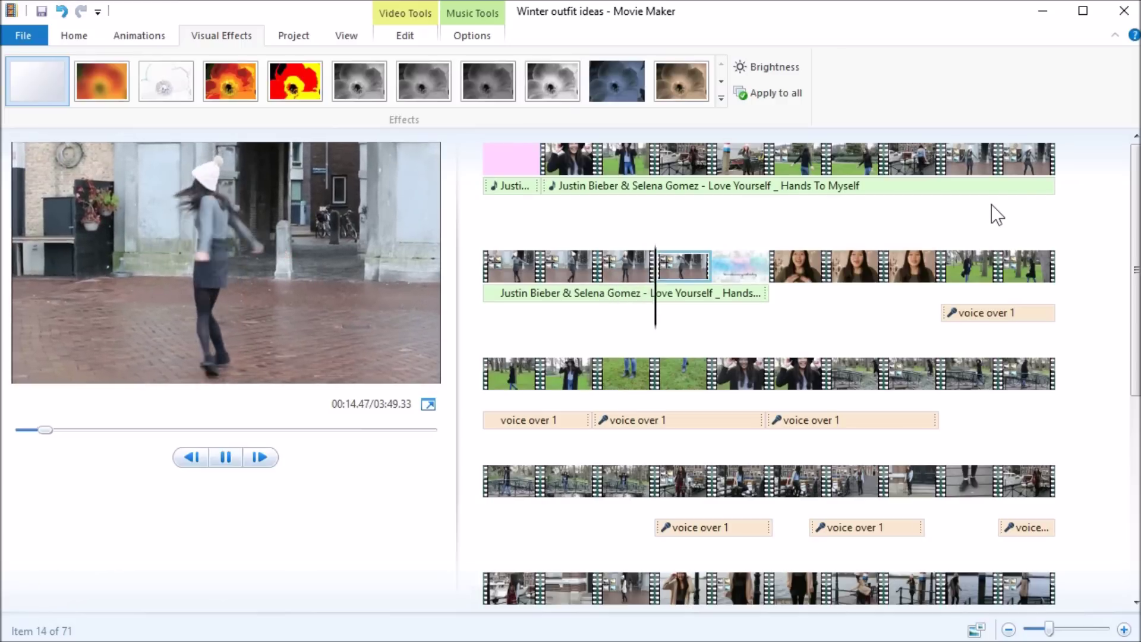
click(646, 267)
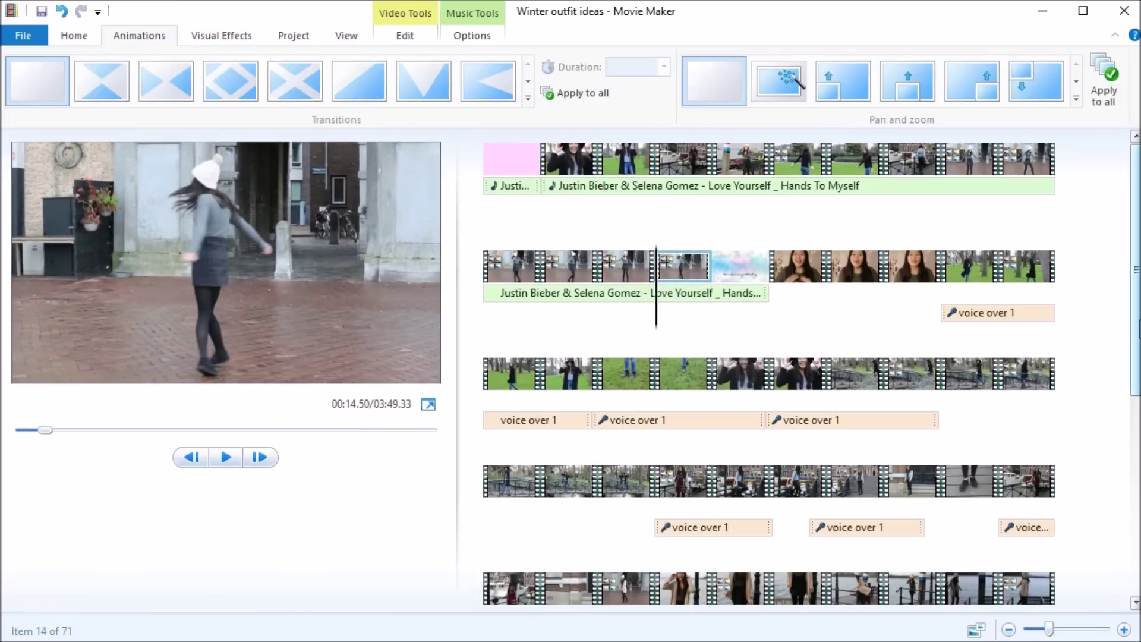
Check the end screen and the last music track at the end of the project.
scroll(1122, 324, down, 10)
click(1026, 453)
drag(1135, 493, 1121, 254)
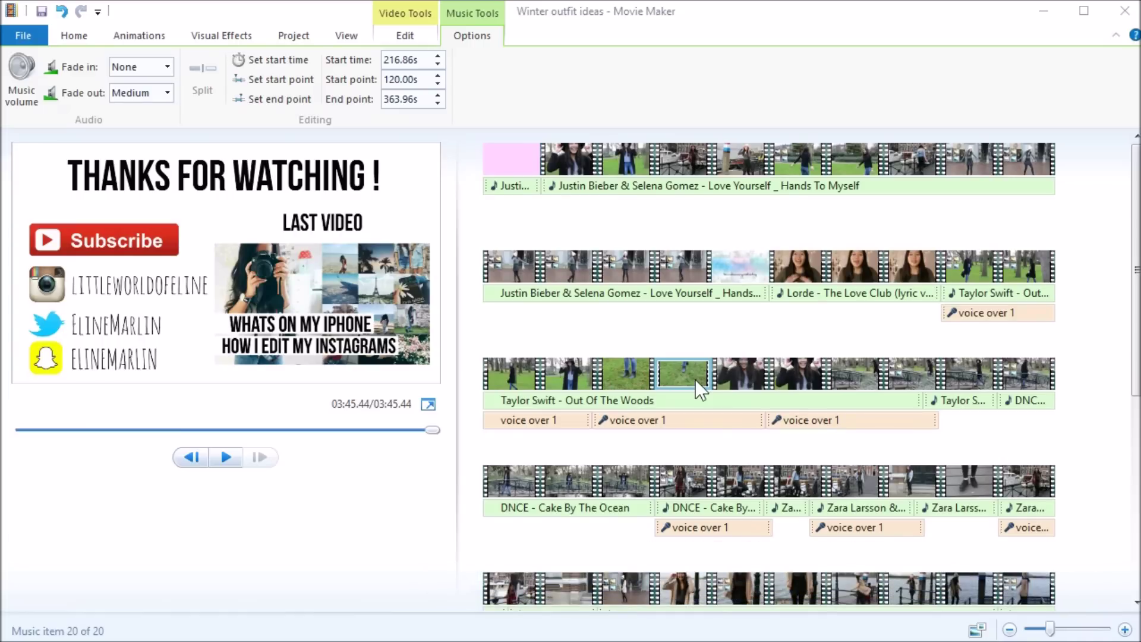
Add the caption "Winter Outfits" to the opening canal clip of the woman in the denim jacket.
click(728, 269)
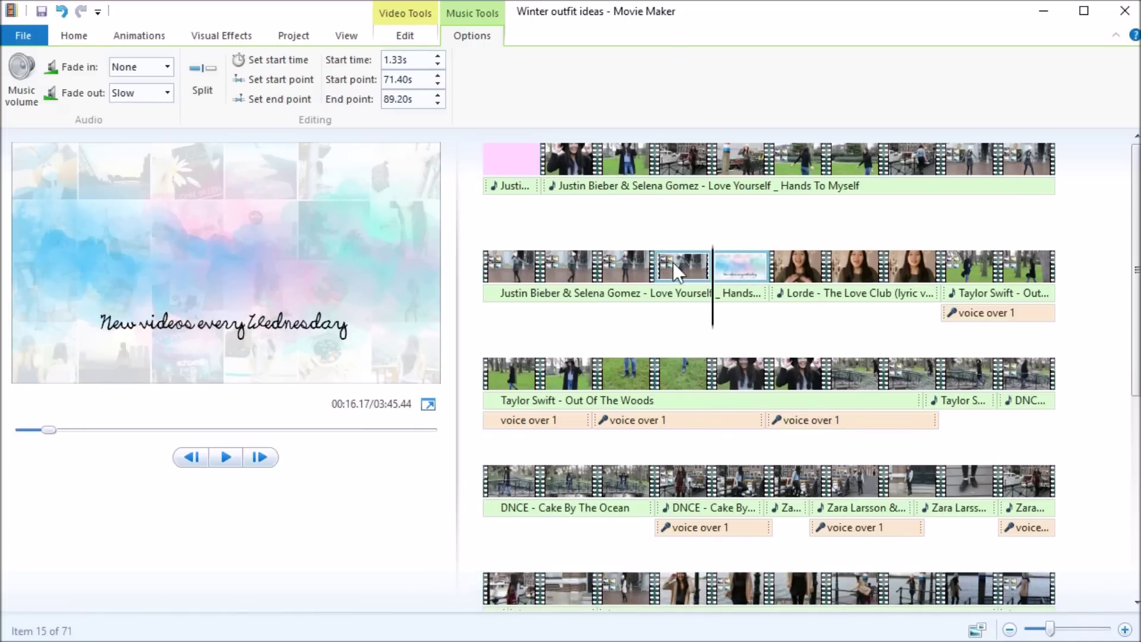
click(913, 164)
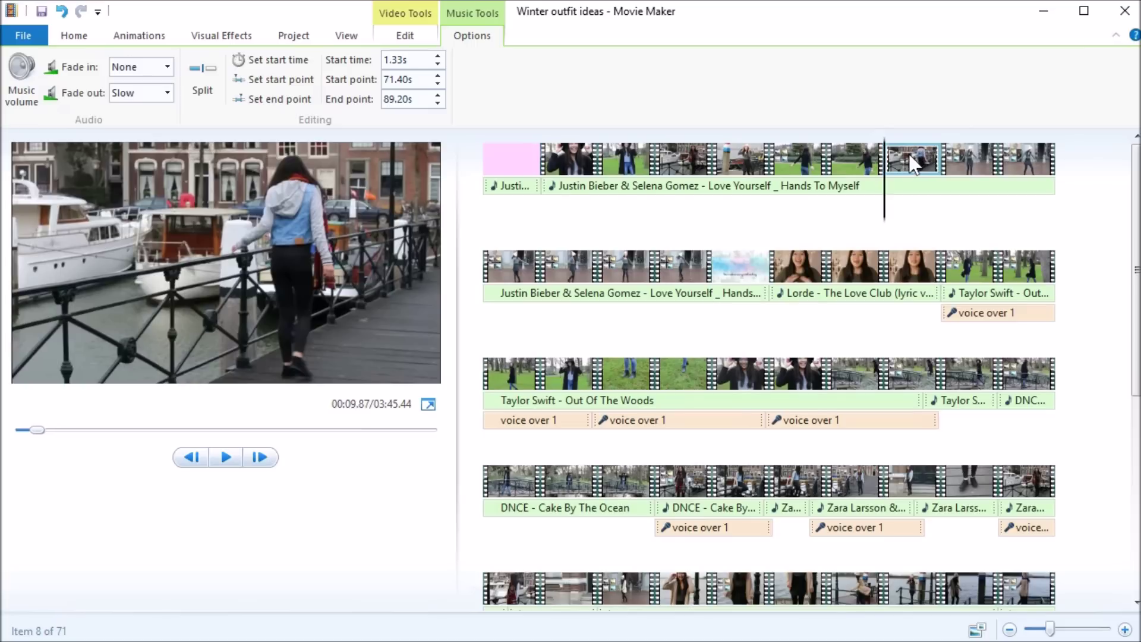
click(83, 28)
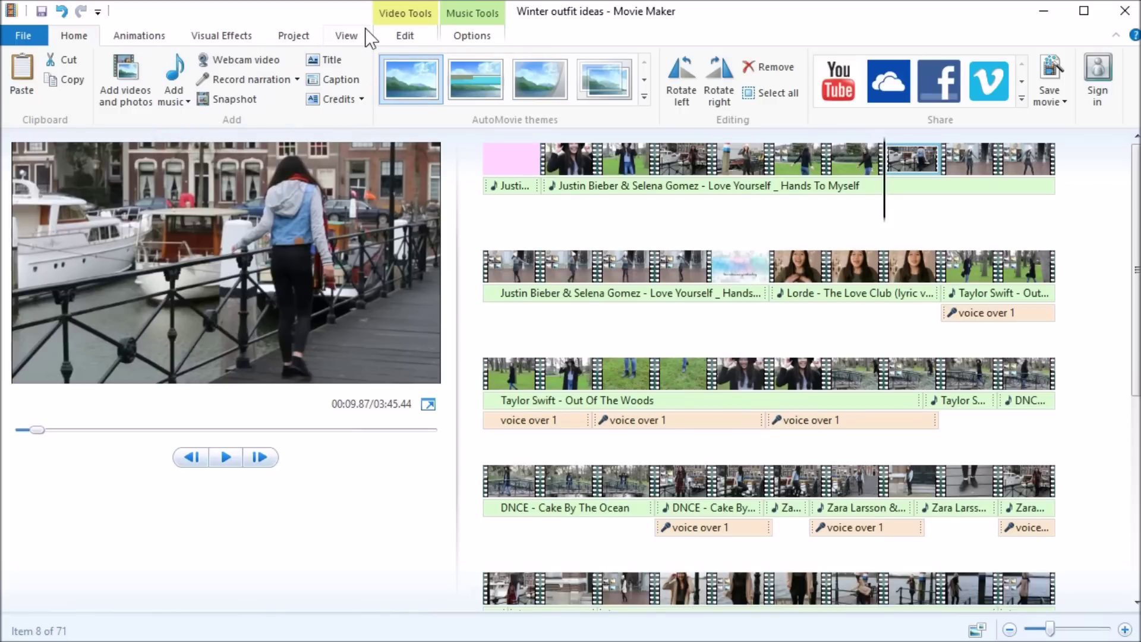
click(347, 81)
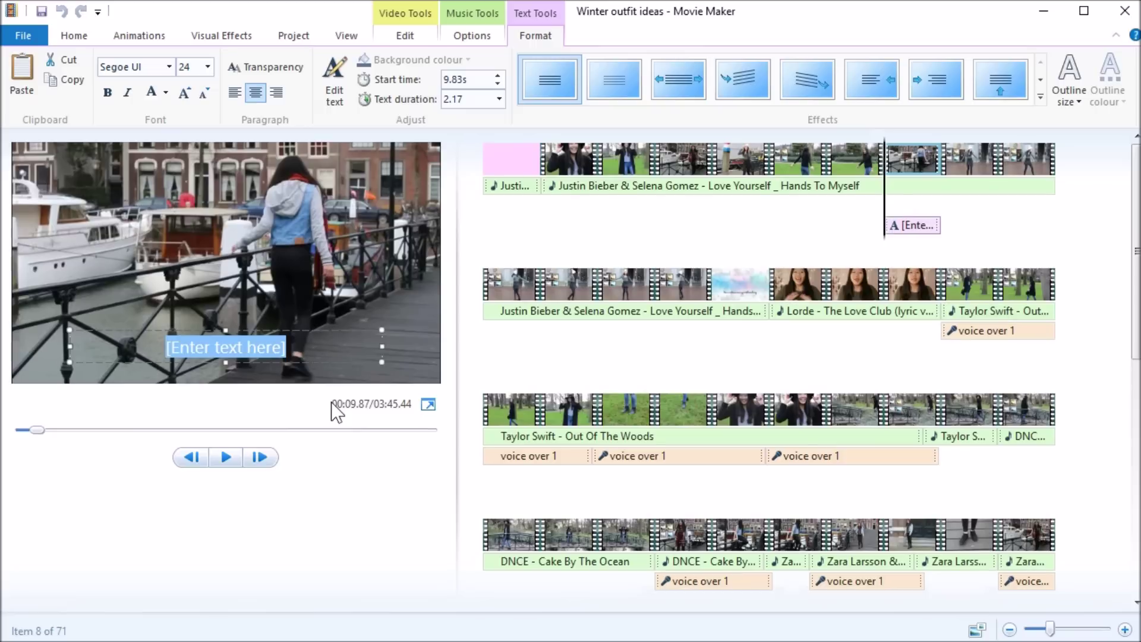
text(Winter Outfi)
key(BackSpace)
key(BackSpace)
key(BackSpace)
key(BackSpace)
text(utfits)
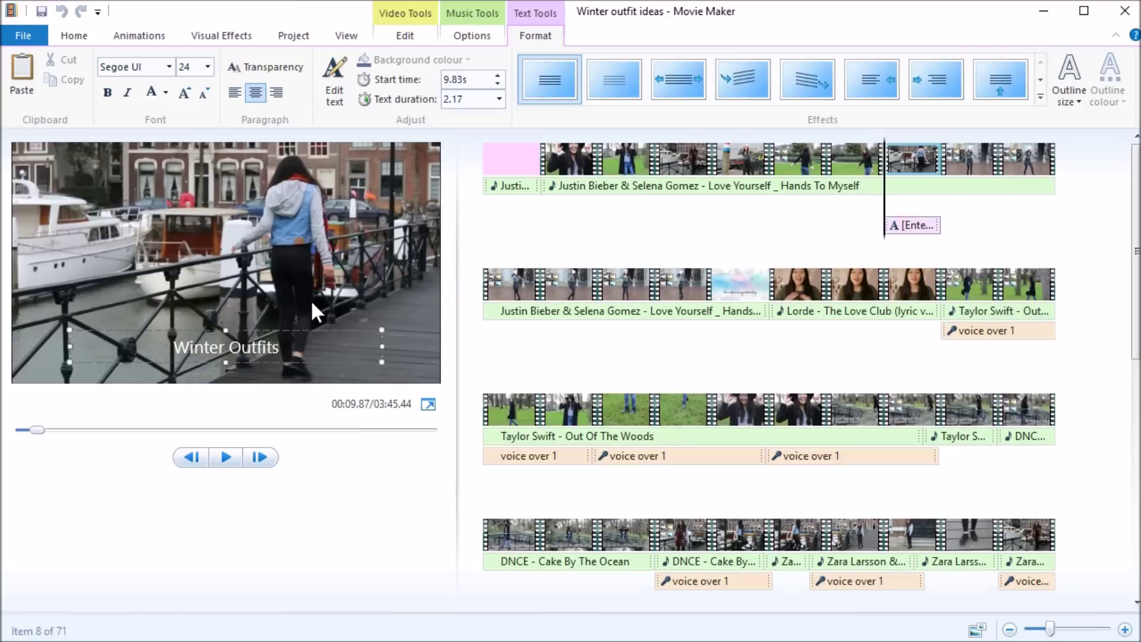
click(300, 289)
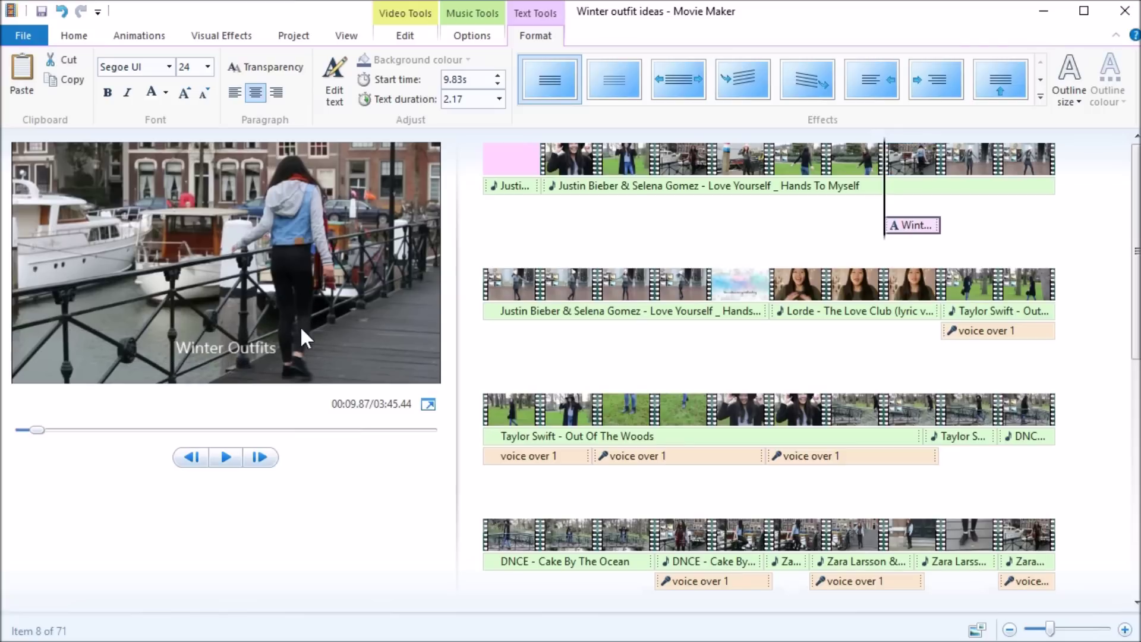
Format the "Winter Outfits" caption in Bebas Neue at size 150 with the thinnest outline.
click(171, 67)
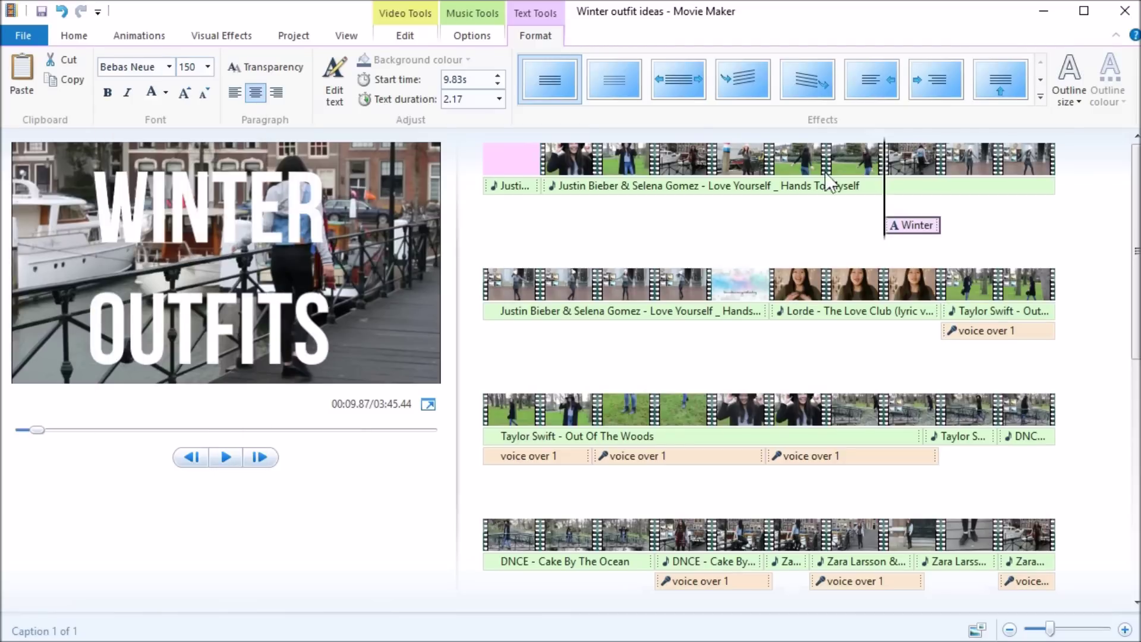
click(1060, 106)
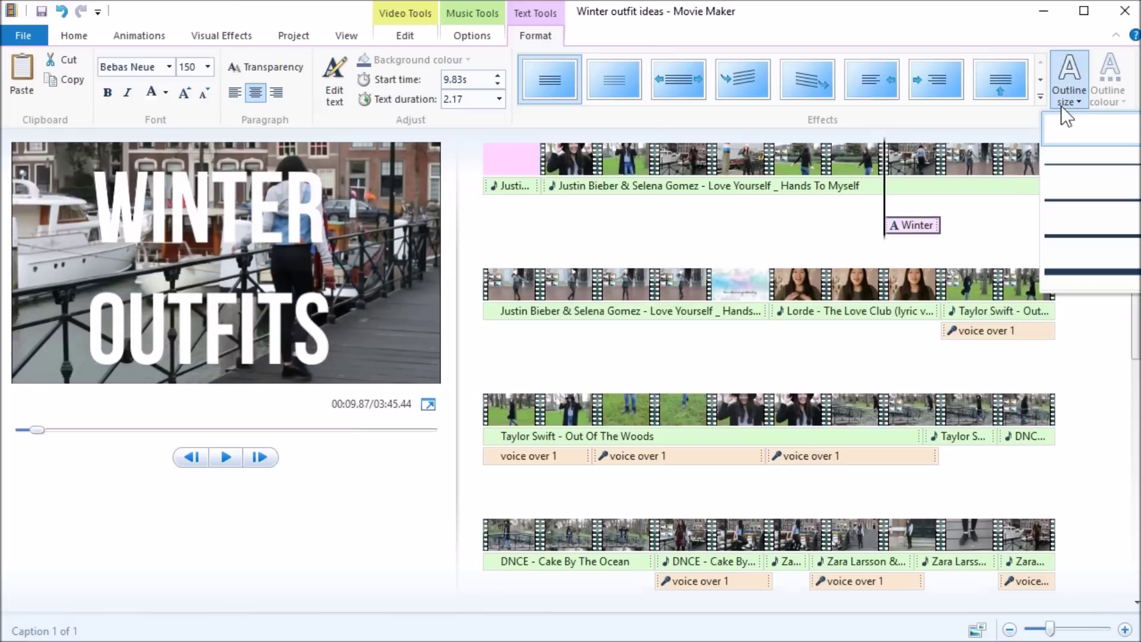
click(1076, 196)
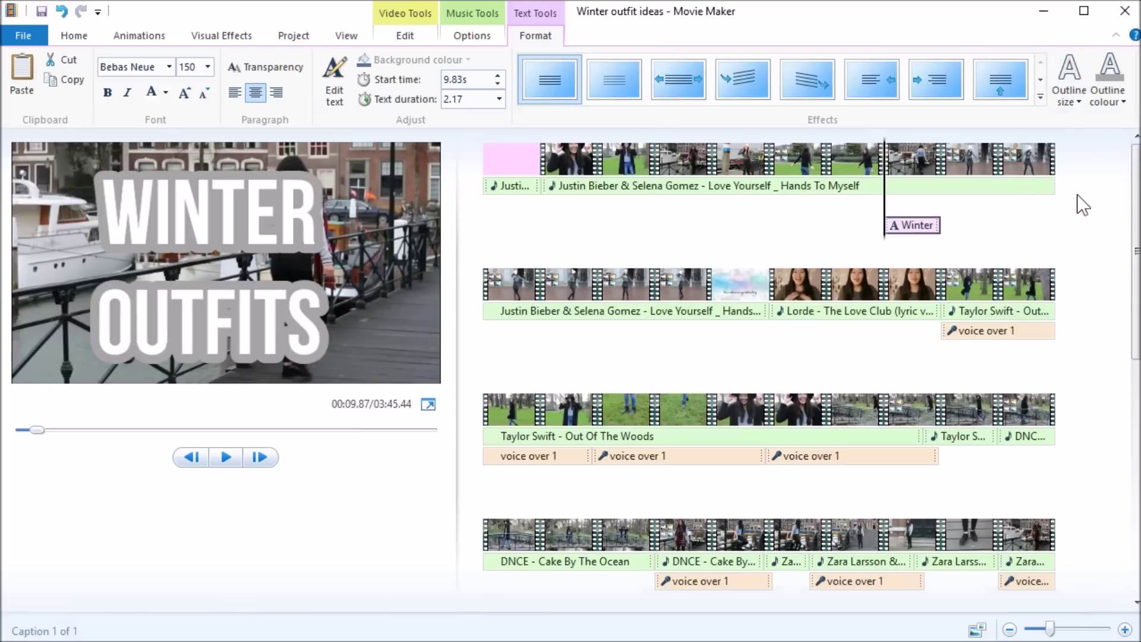
click(1066, 98)
click(1089, 166)
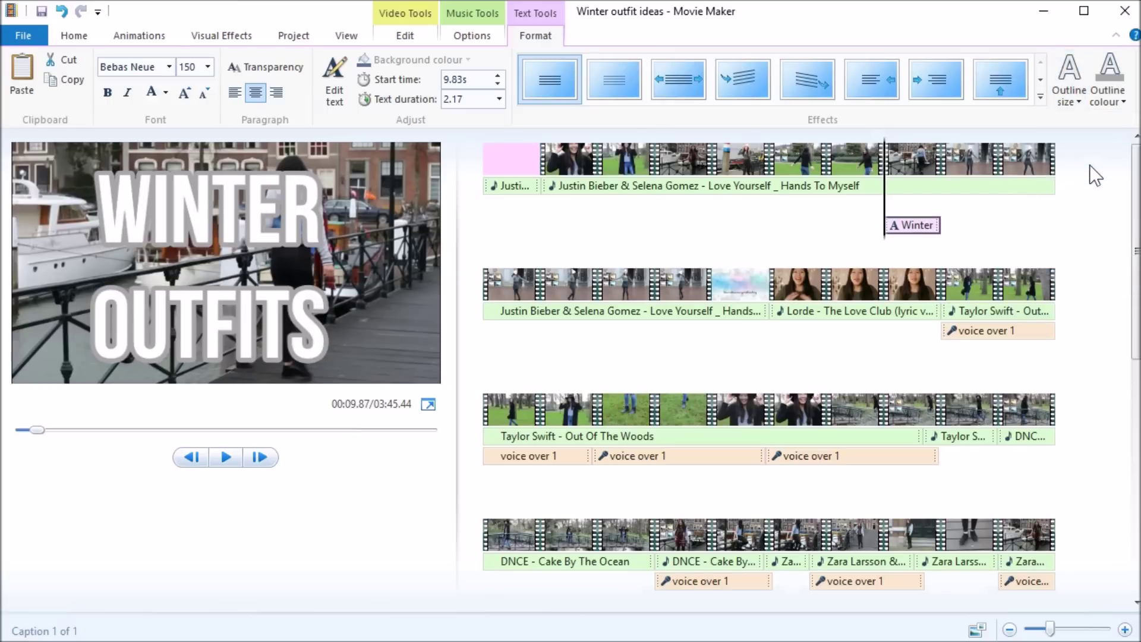
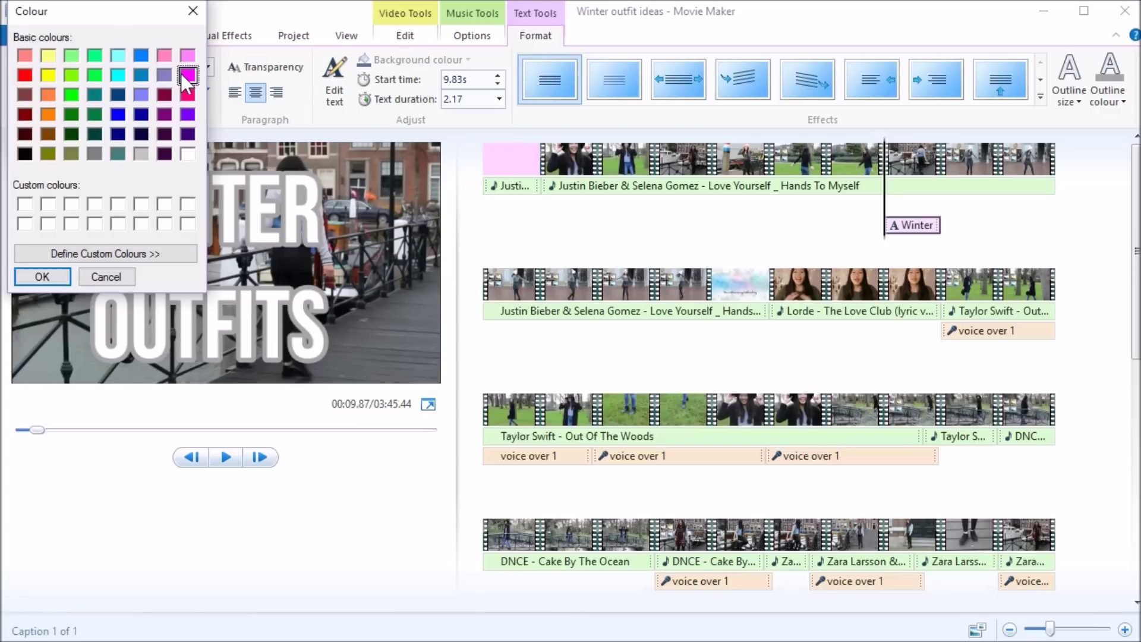
Close the colour dialog without changes and set the caption's outline colour to dark blue.
click(158, 247)
click(119, 277)
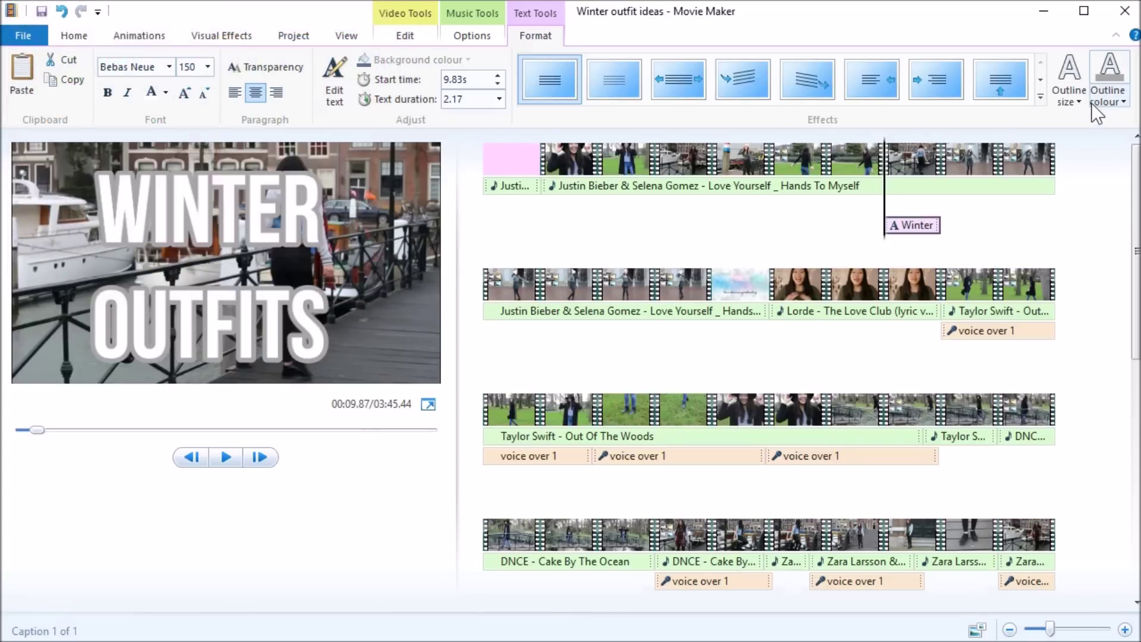
click(1091, 102)
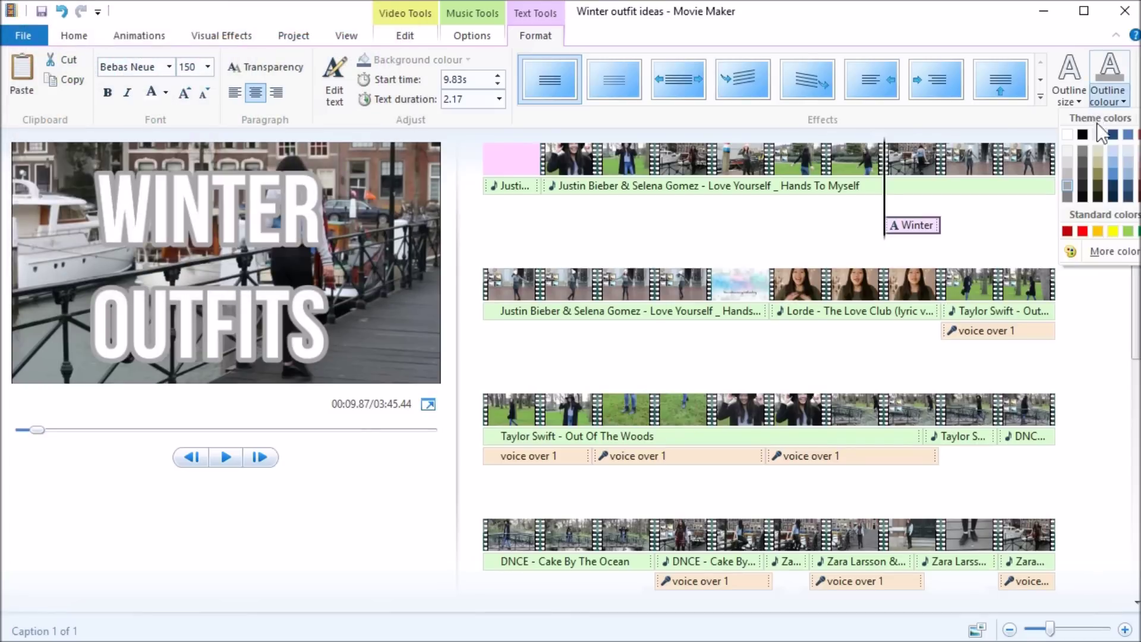
click(1127, 198)
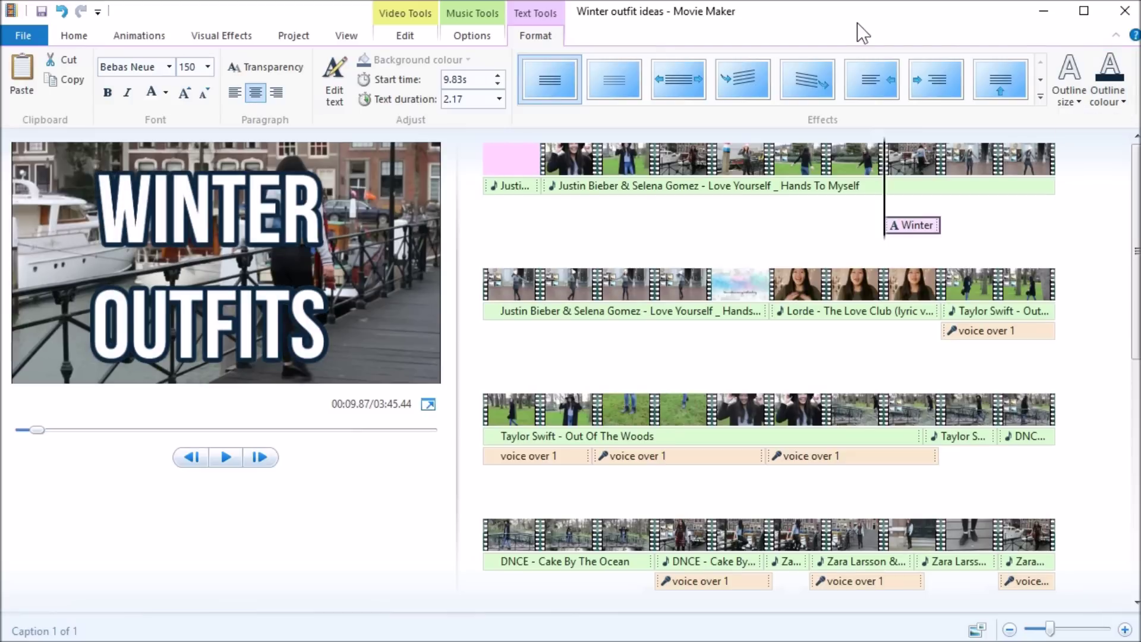
Give the "Winter Outfits" caption the Swing down effect and set its text duration to 2.30 seconds.
click(1039, 97)
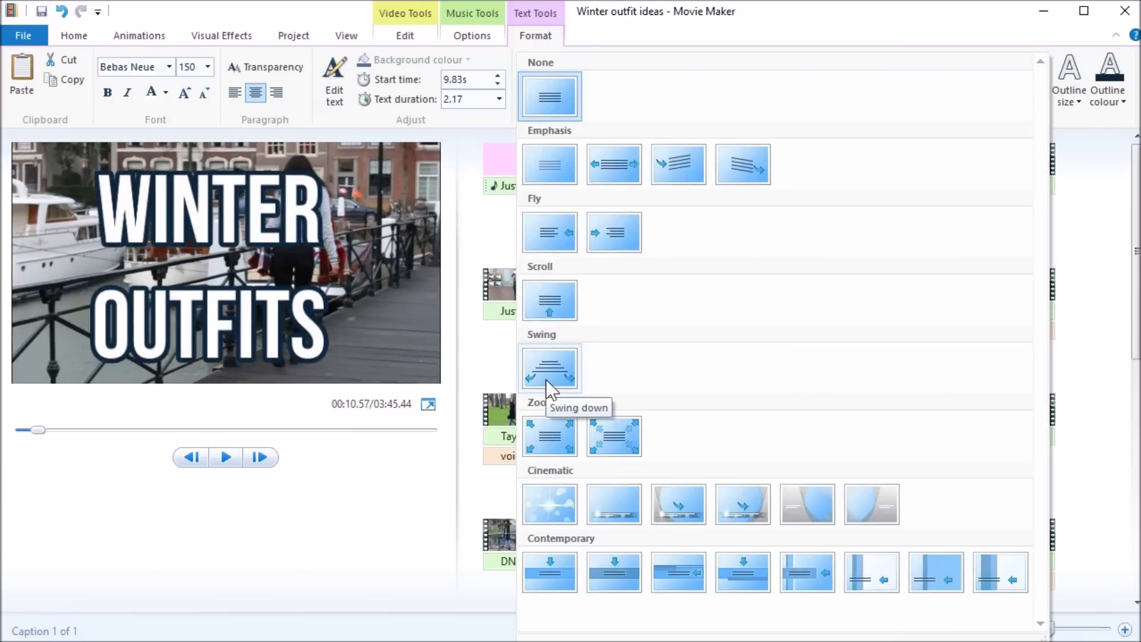
click(545, 379)
click(471, 98)
text(3)
key(Return)
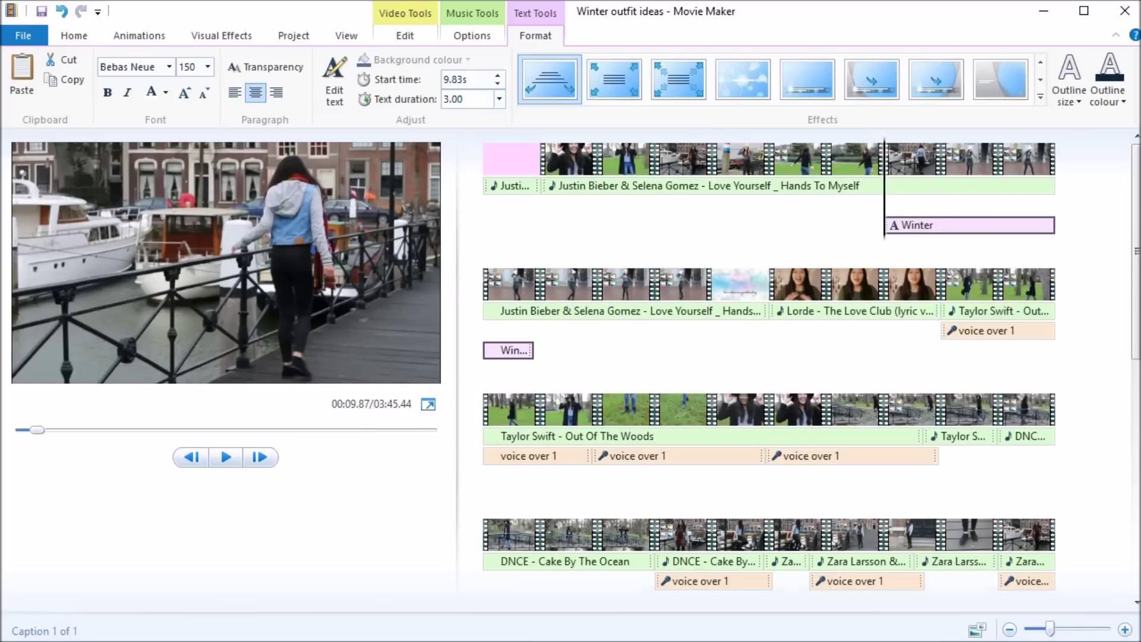
click(470, 99)
text(2.)
text(3)
key(Return)
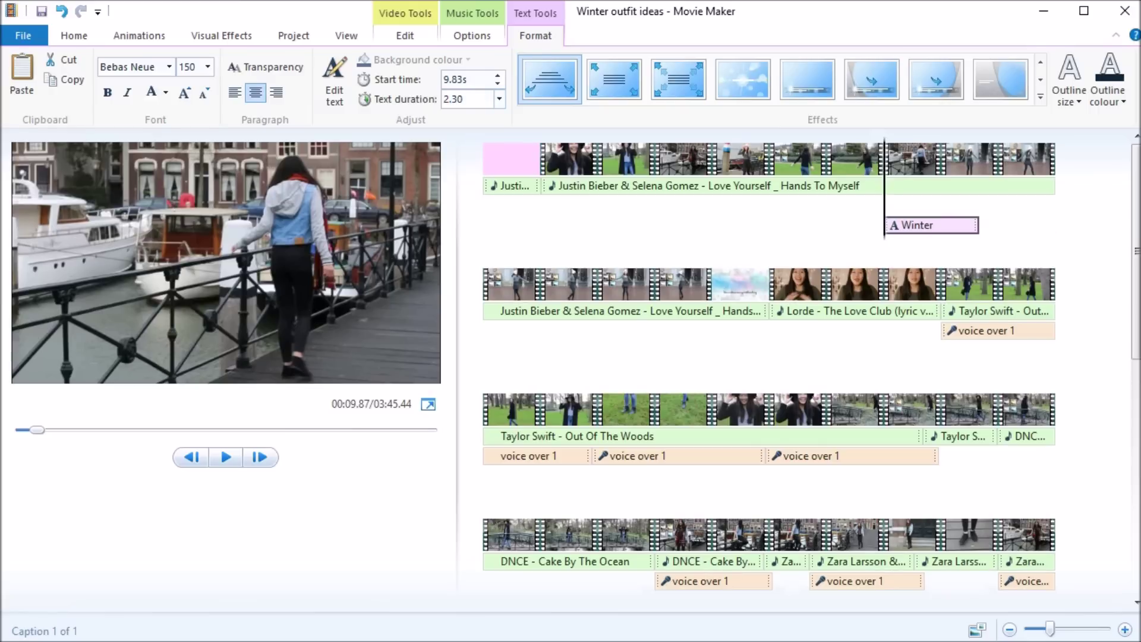
Add a caption above the tagline on the "New videos every Wednesday" screen and set its font to Always In My Heart.
click(748, 287)
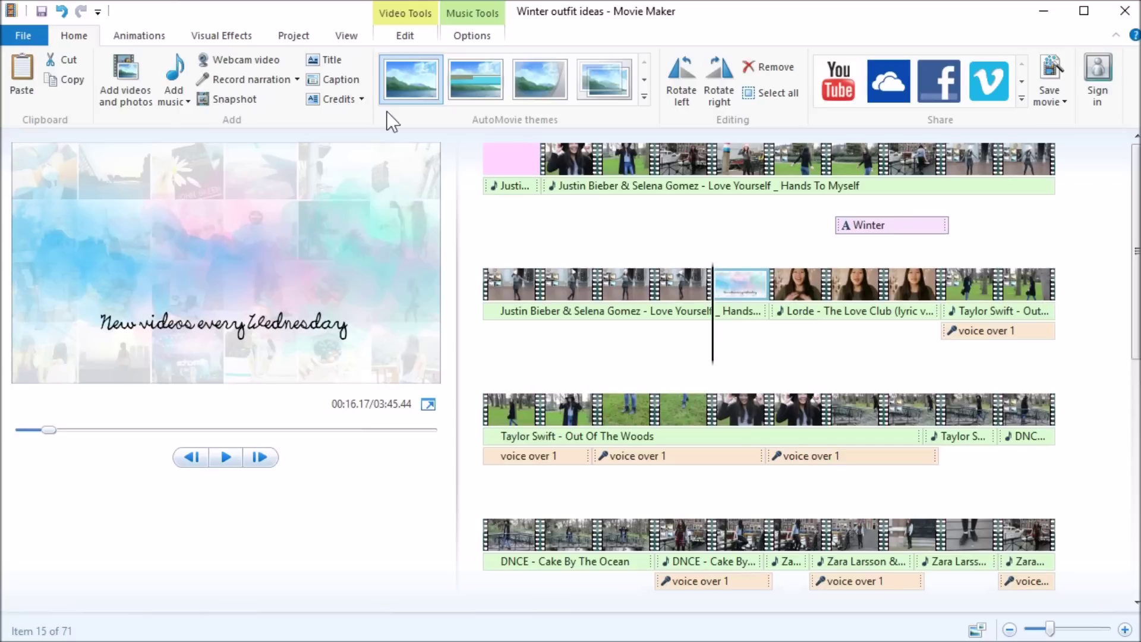
click(341, 79)
drag(269, 346, 268, 278)
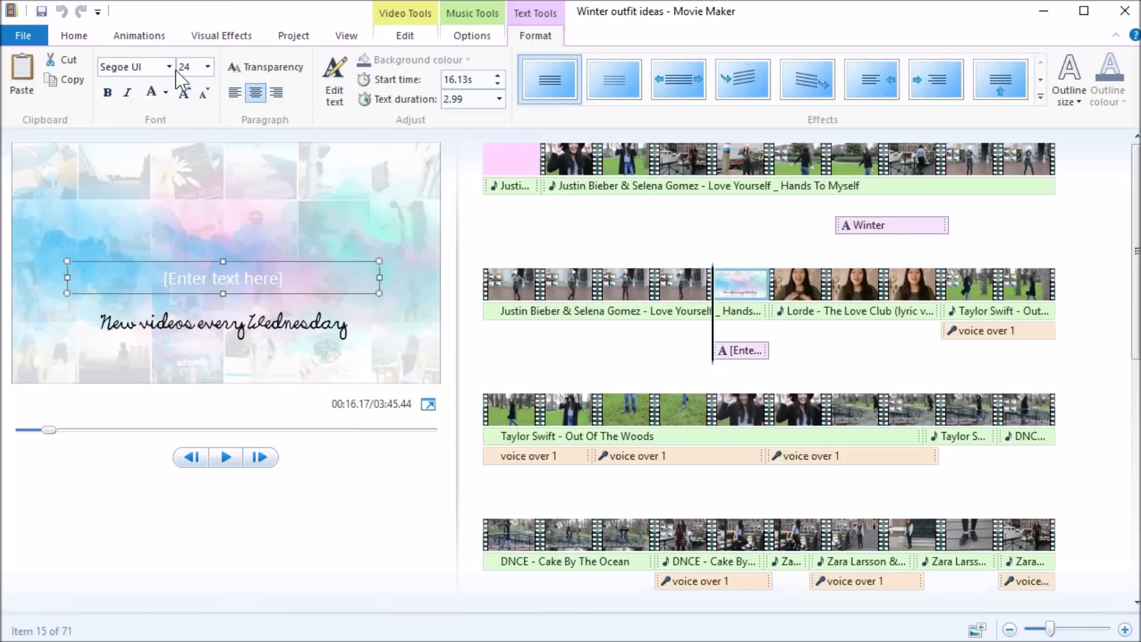
click(150, 70)
text(Always In My Heart)
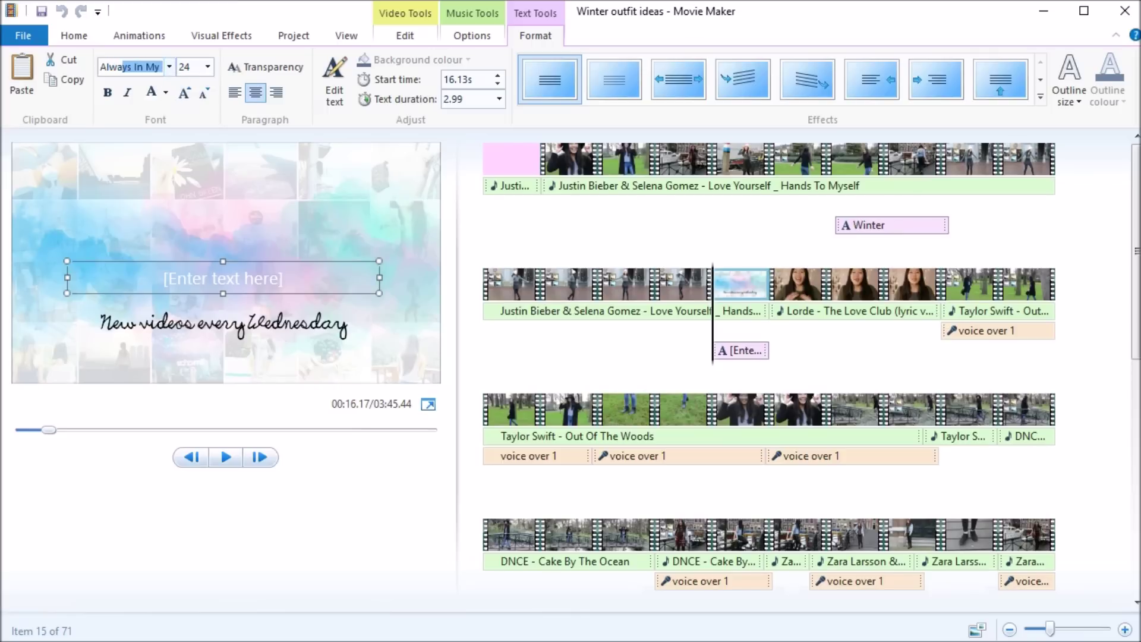
key(Return)
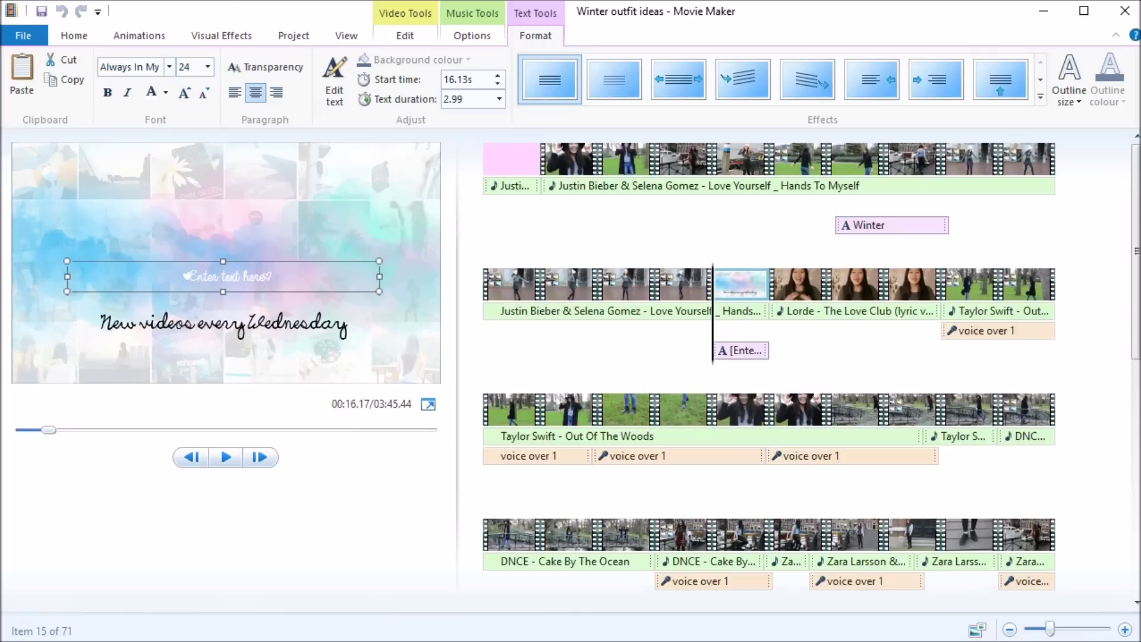
click(169, 67)
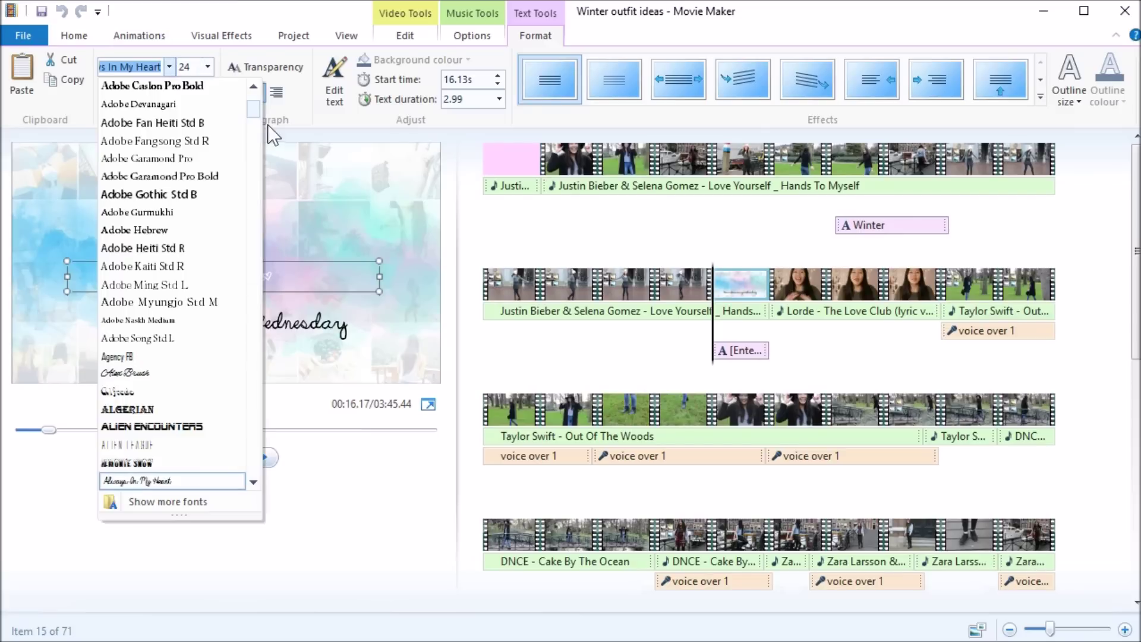
click(333, 210)
Replace the intro screen caption's placeholder text with "Littleworldofeline" followed by a heart, and set its size to 90.
triple_click(264, 277)
key(BackSpace)
text(Littleworldofeline)
click(277, 262)
click(189, 66)
text(90)
key(Return)
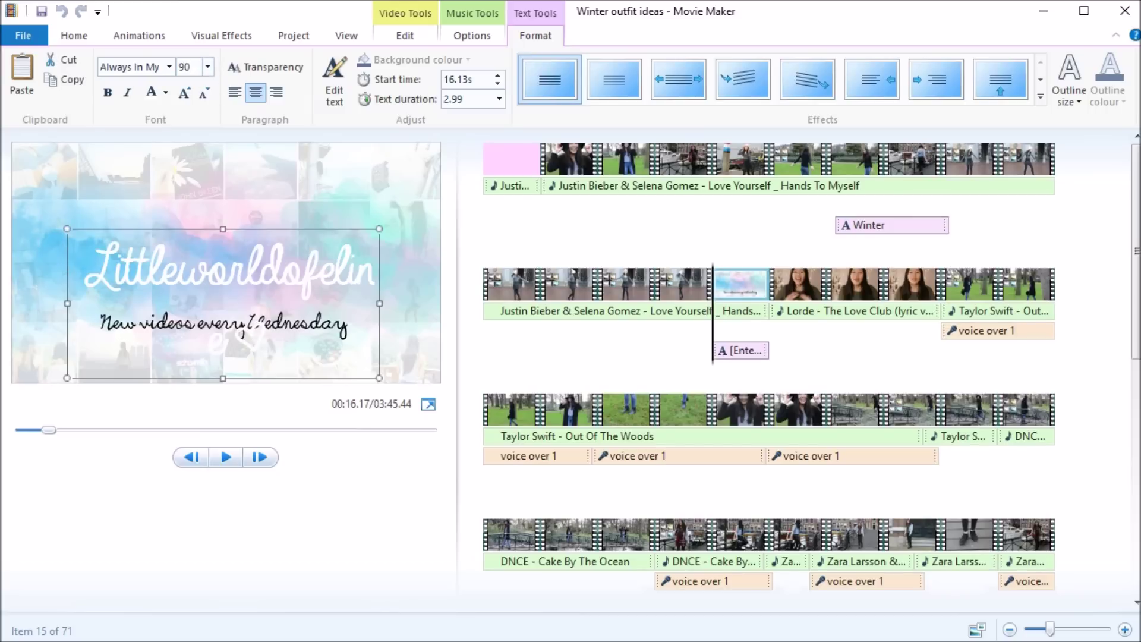
Widen the "Littleworldofeline" text box so the name fits on one line and place it above the tagline.
drag(67, 303, 5, 297)
drag(375, 262, 402, 265)
click(326, 240)
drag(324, 231, 309, 227)
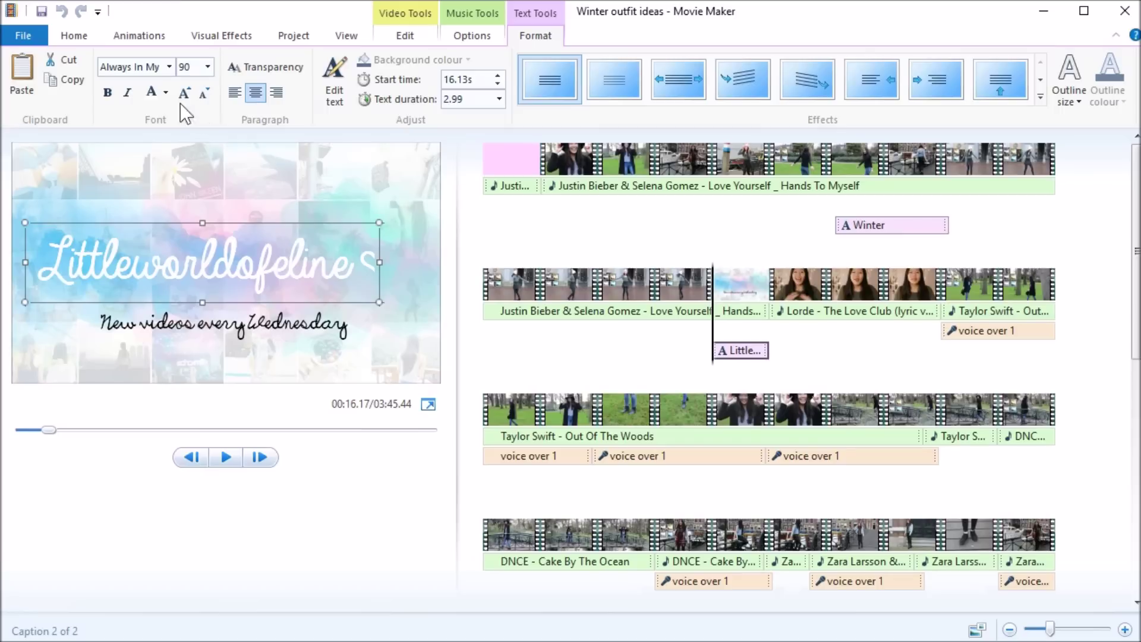
Set the "Littleworldofeline" caption's text colour to black and make room for the heart beside the name.
click(165, 92)
click(171, 116)
click(402, 241)
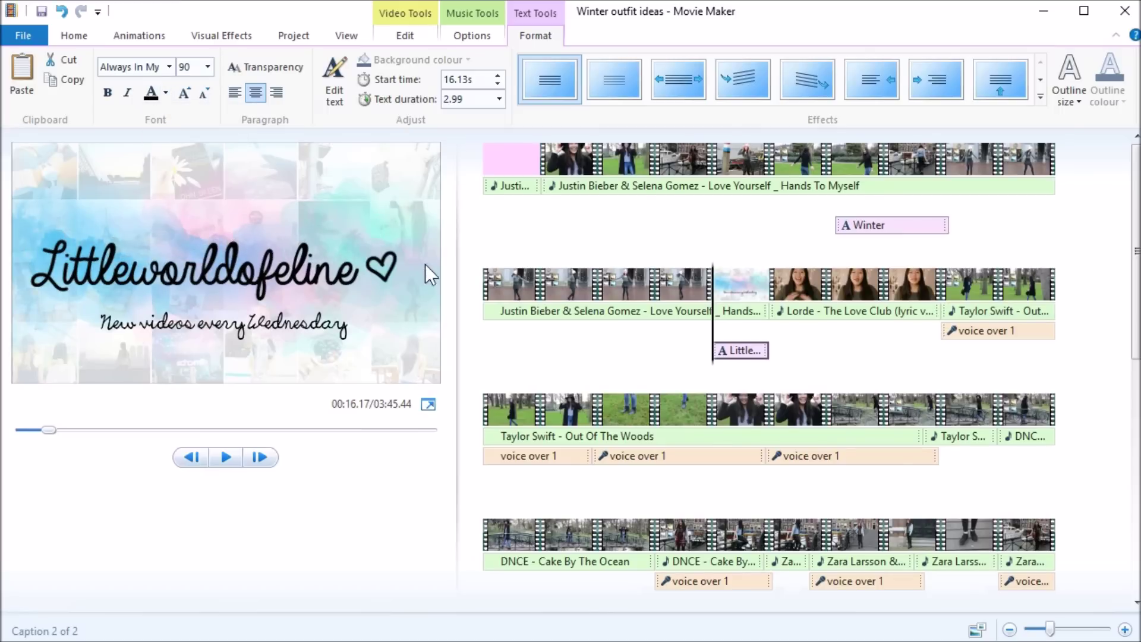
Centre the "Littleworldofeline" caption on the intro screen and give it the Swing down effect.
click(382, 248)
drag(353, 226, 354, 226)
click(356, 201)
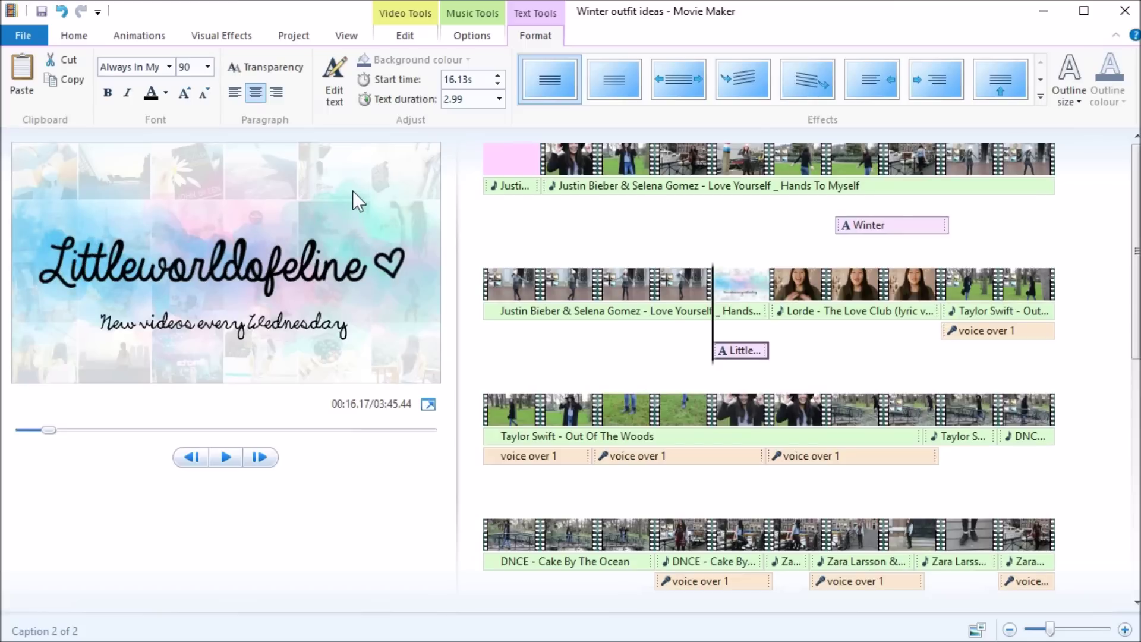
click(1039, 100)
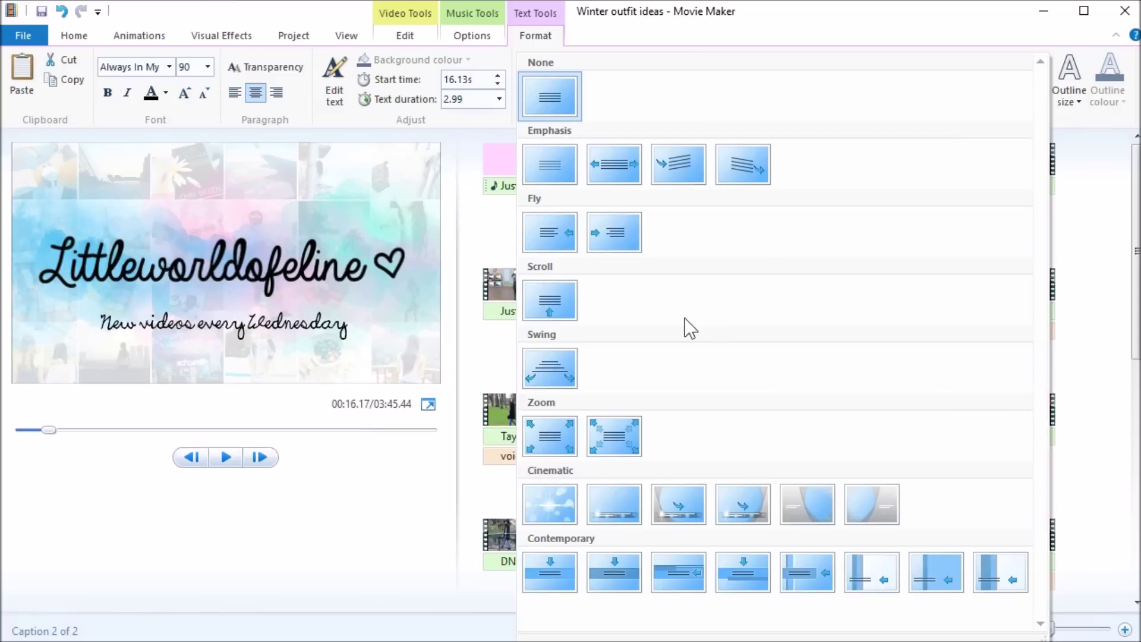
click(545, 362)
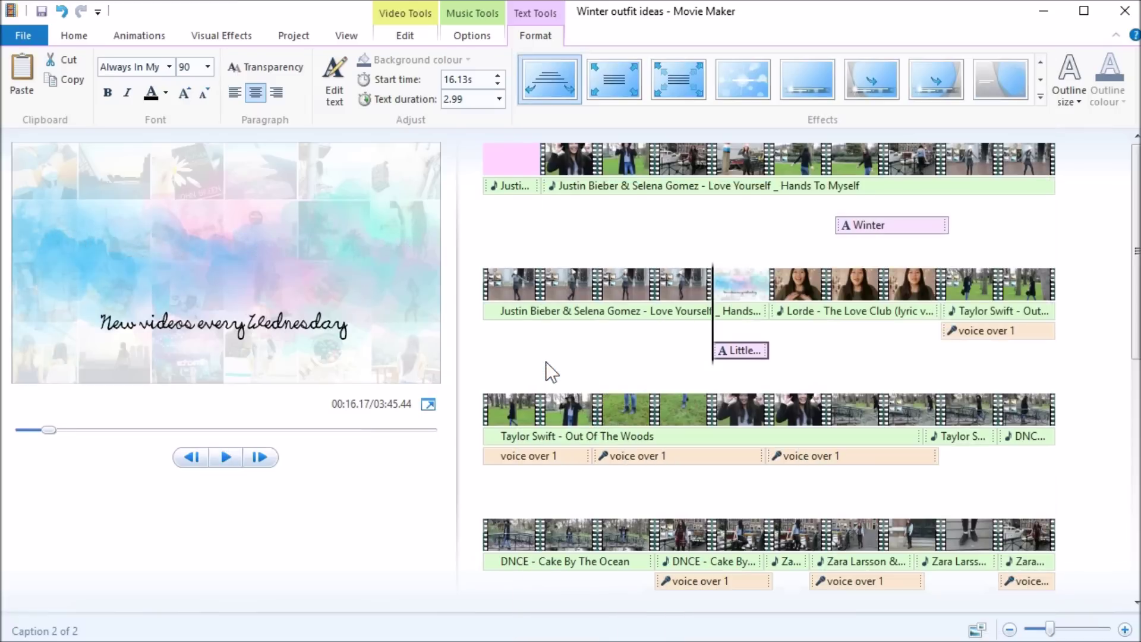
Add the caption "Instagram" to the first talking clip at about 25.1 seconds.
scroll(791, 238, down, 1)
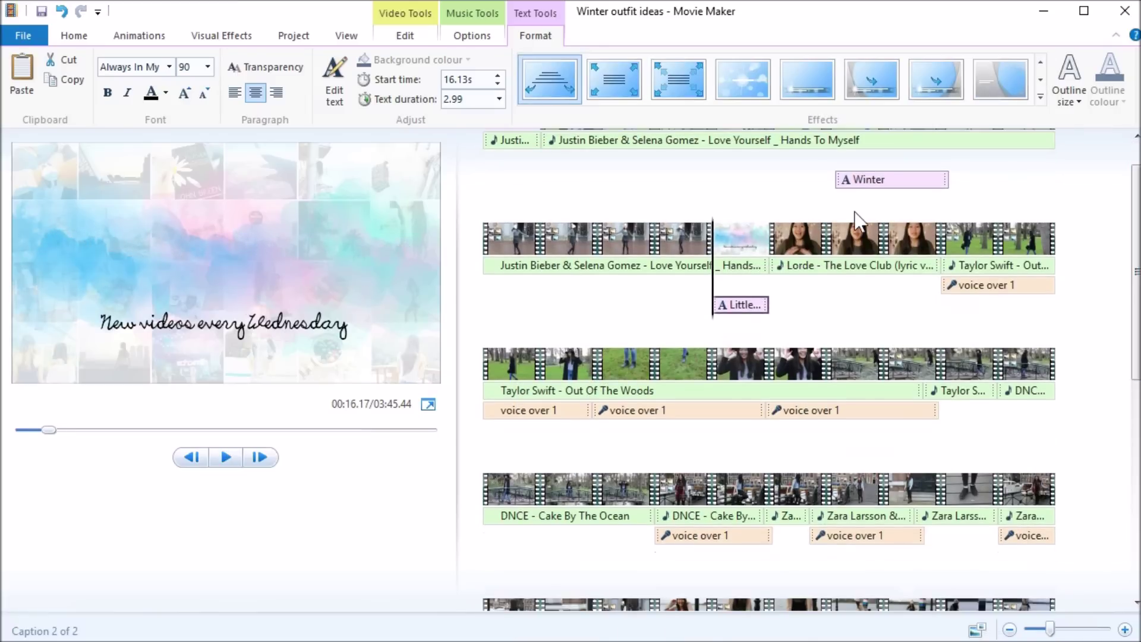
click(774, 262)
drag(783, 262, 794, 262)
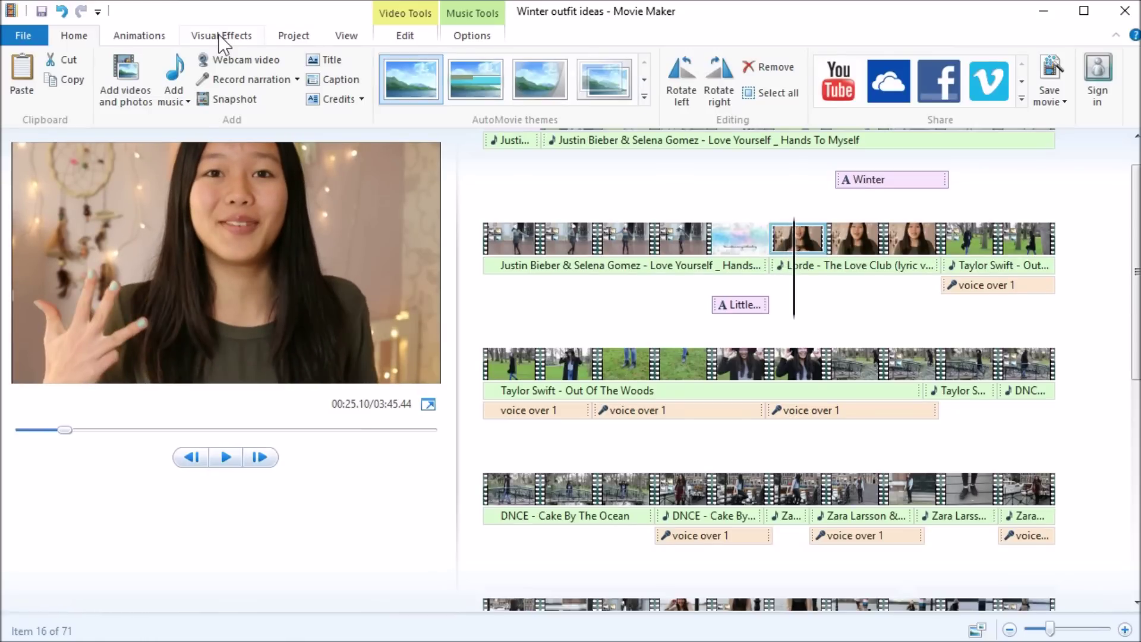
click(350, 76)
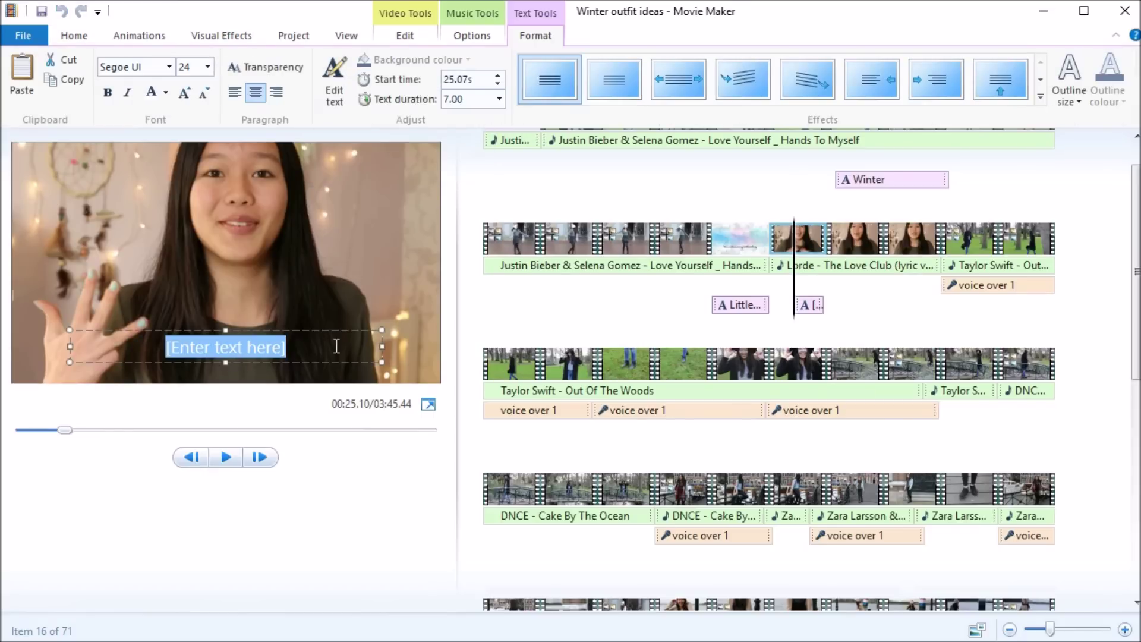
text(INstagra)
key(BackSpace)
key(BackSpace)
key(BackSpace)
key(BackSpace)
key(BackSpace)
key(BackSpace)
key(BackSpace)
key(BackSpace)
text(Instg)
key(BackSpace)
text(agram)
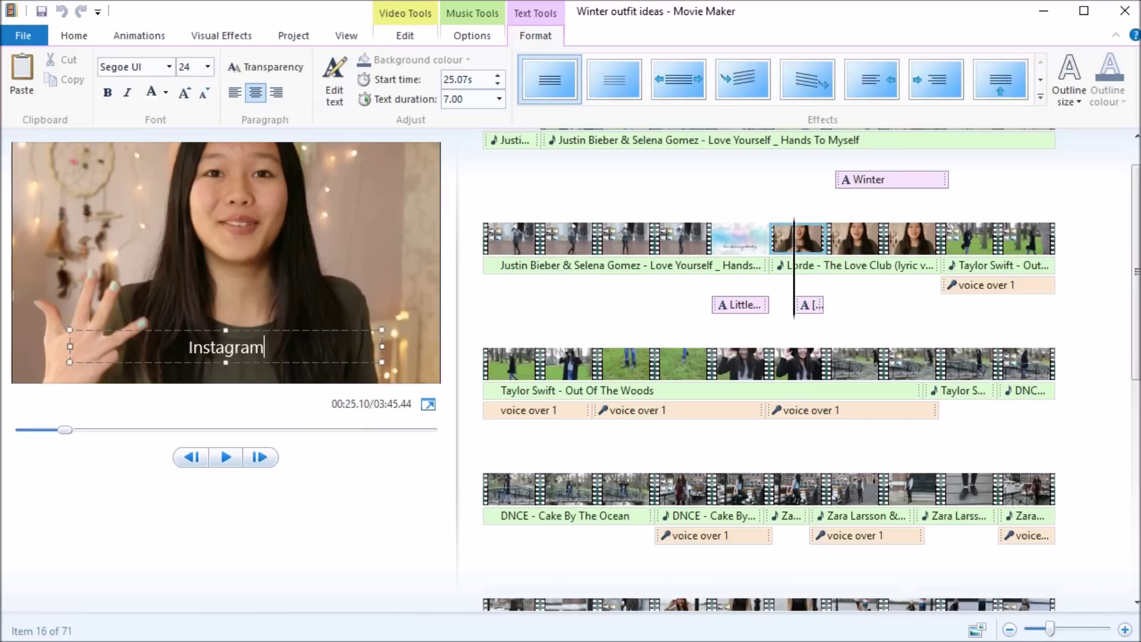
Inspect the format settings of the Instagram caption on the talking clip.
scroll(868, 458, up, 1)
click(868, 456)
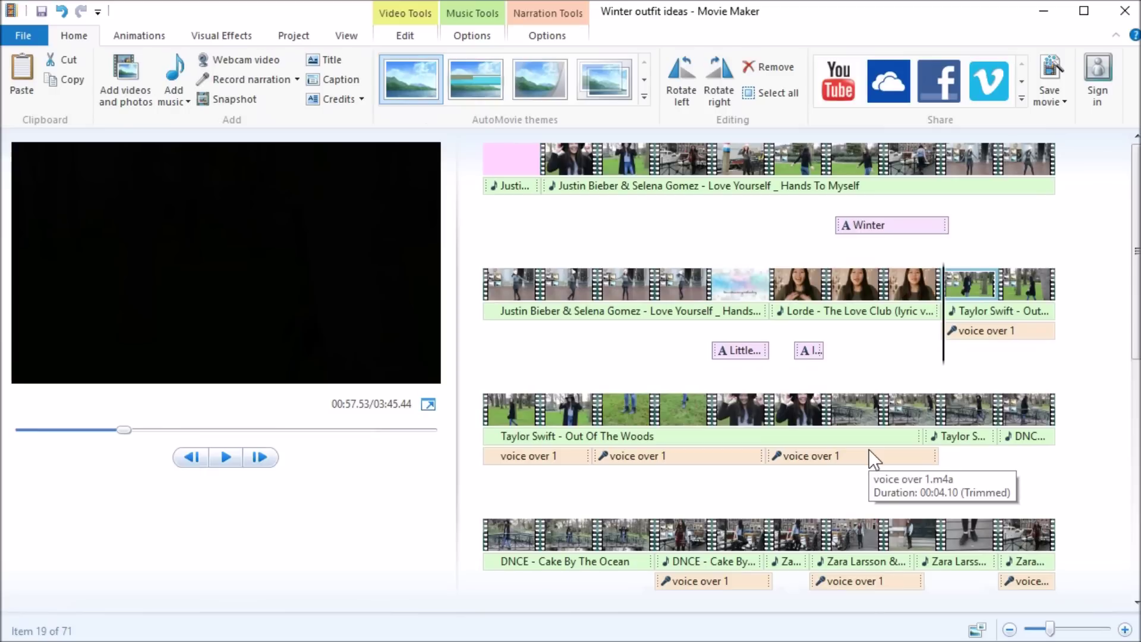
click(811, 351)
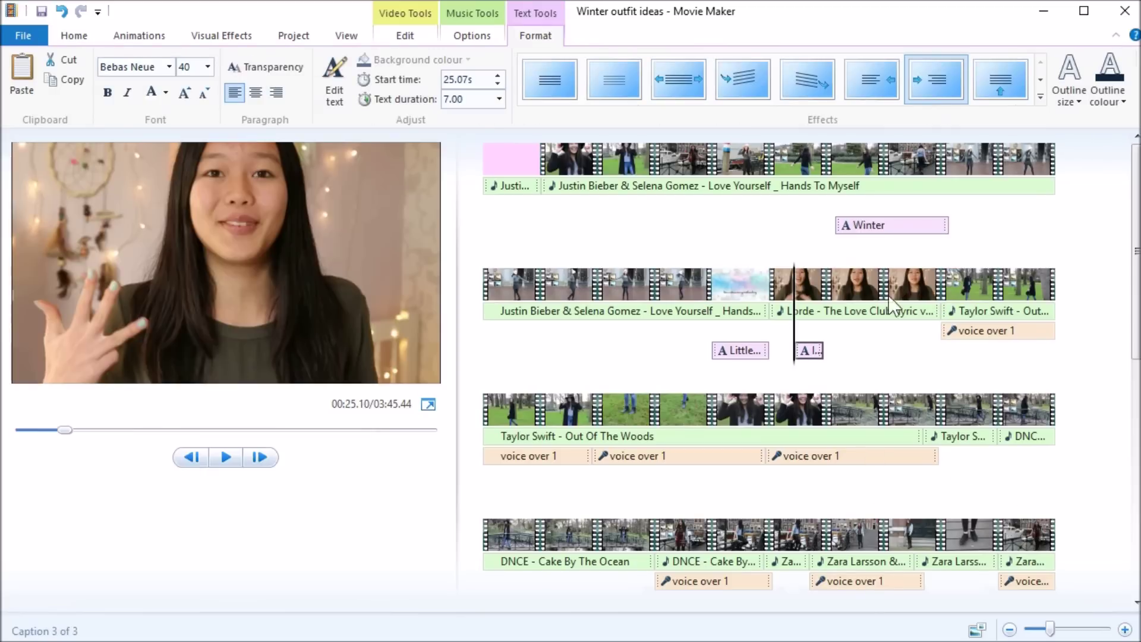
click(805, 304)
Add a two-line caption reading "cardigan" and "Primark" to the park clip at about 60.3 seconds.
click(960, 288)
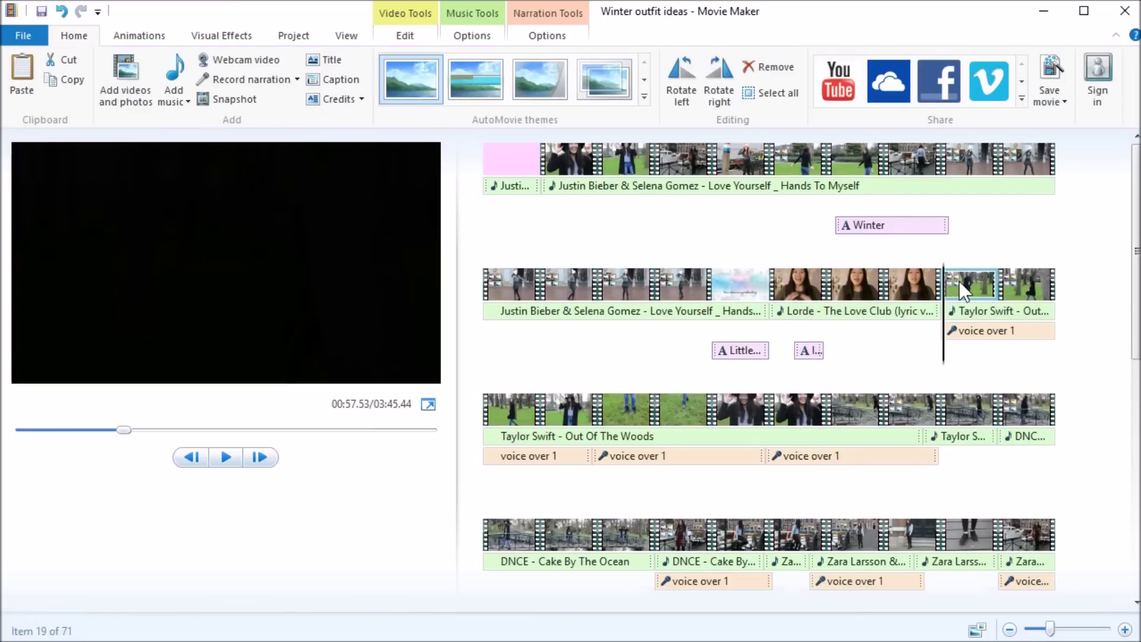
drag(949, 294, 511, 421)
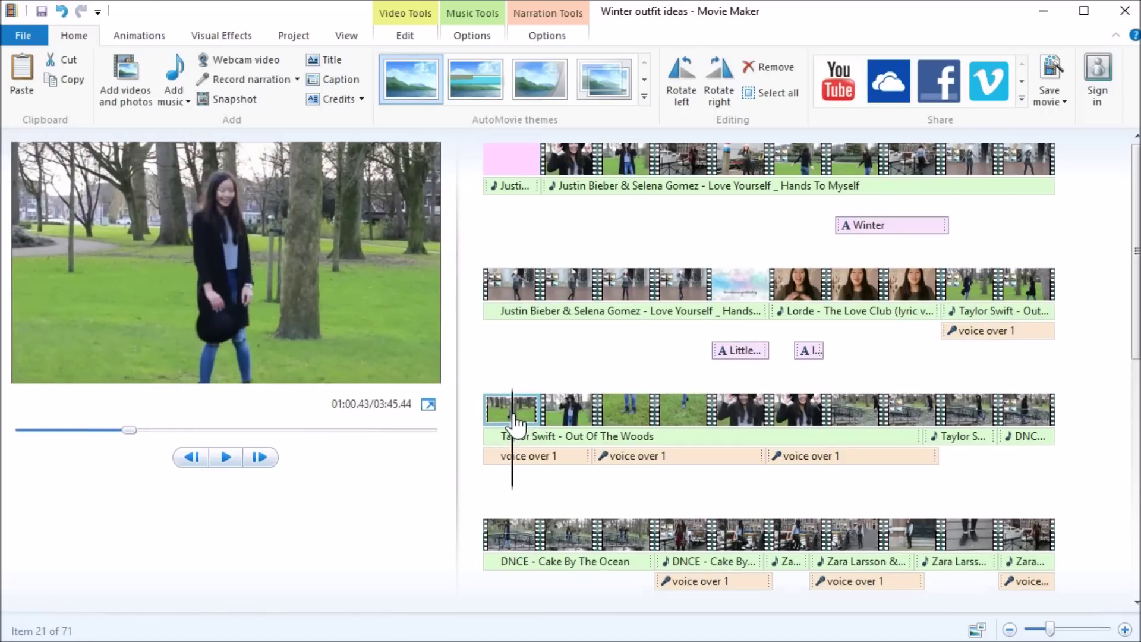
click(321, 79)
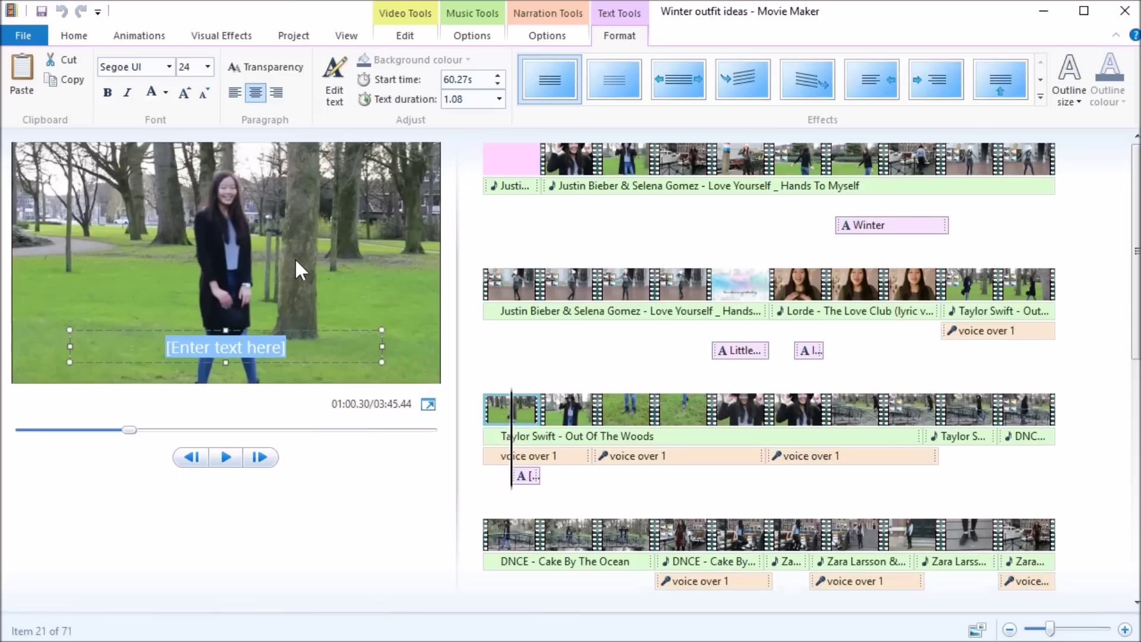
text(cardigan)
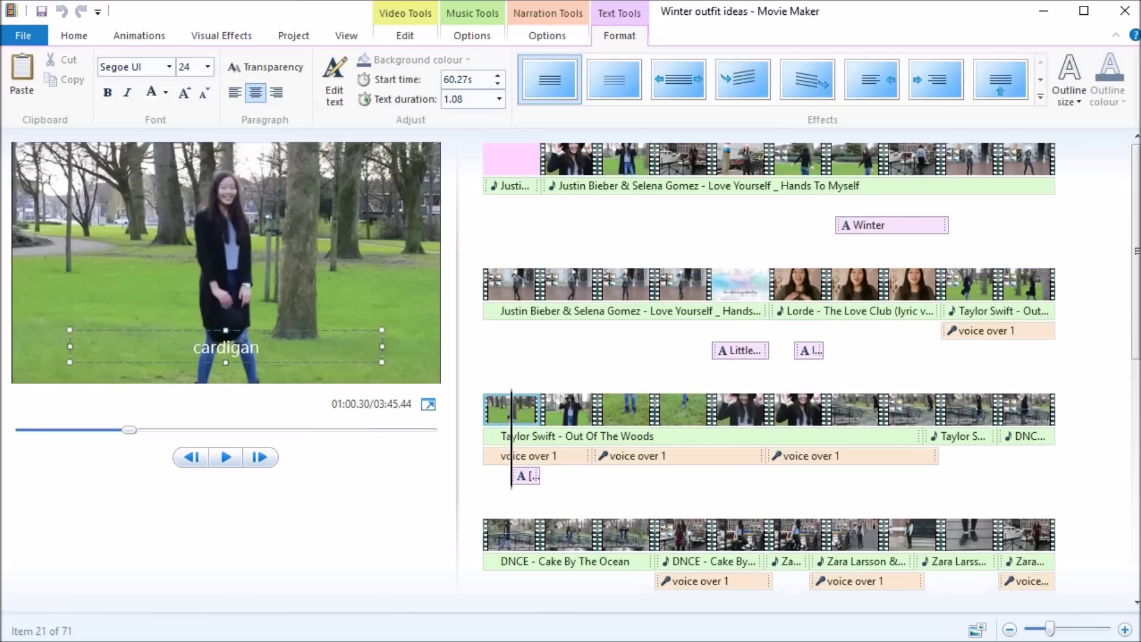
key(Return)
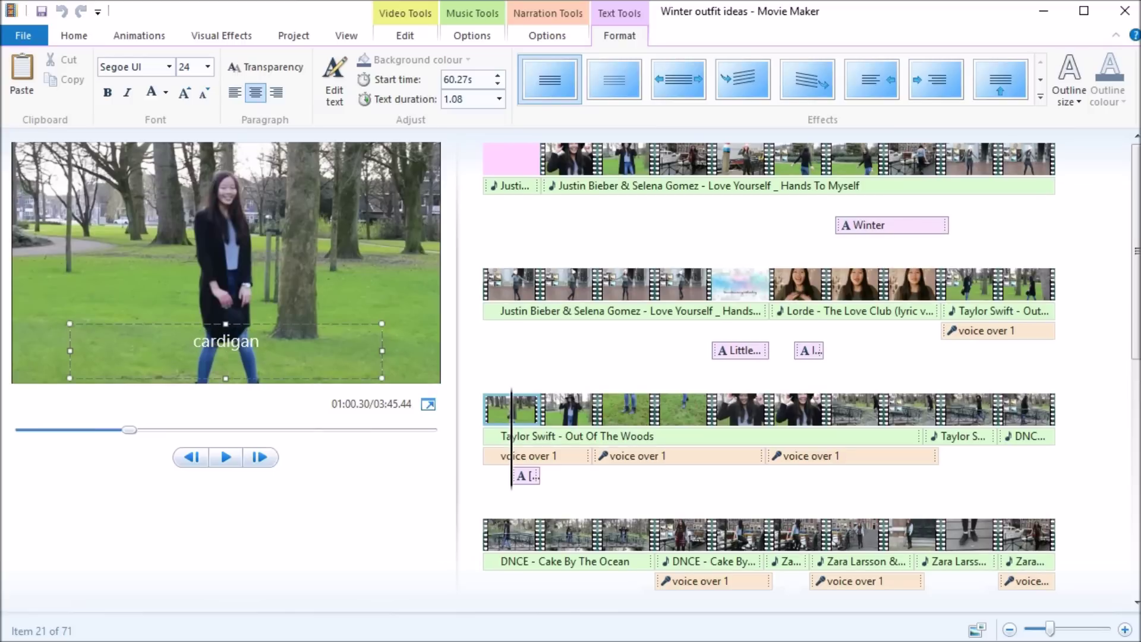
text(Primark)
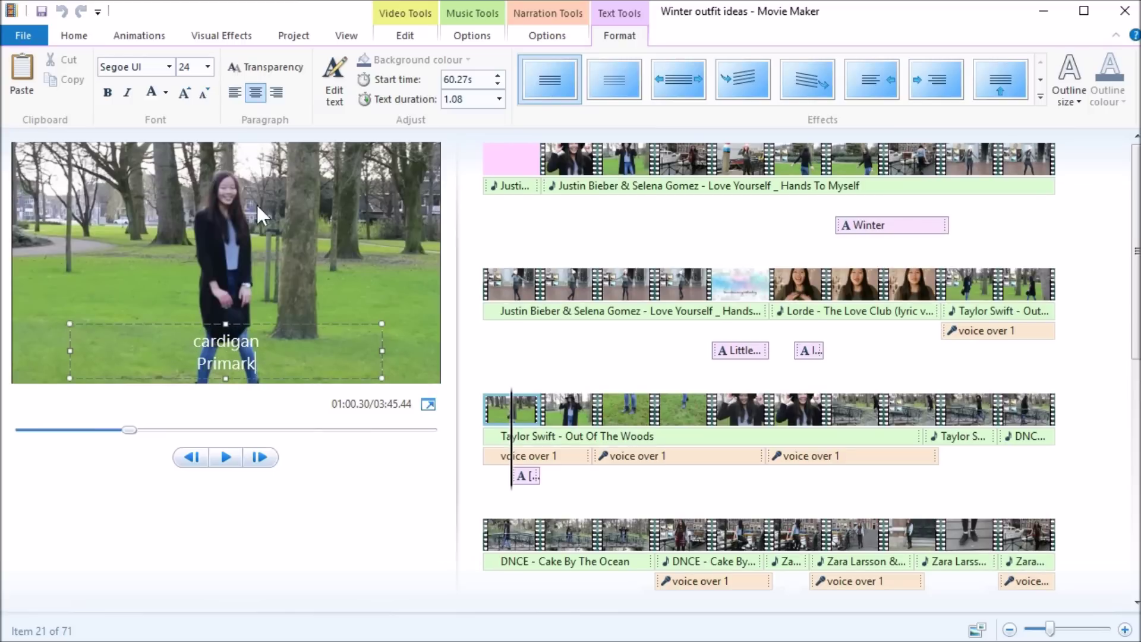
Move the "cardigan Primark" caption beside the woman and format it in Bebas Neue at size 36.
drag(275, 323, 222, 248)
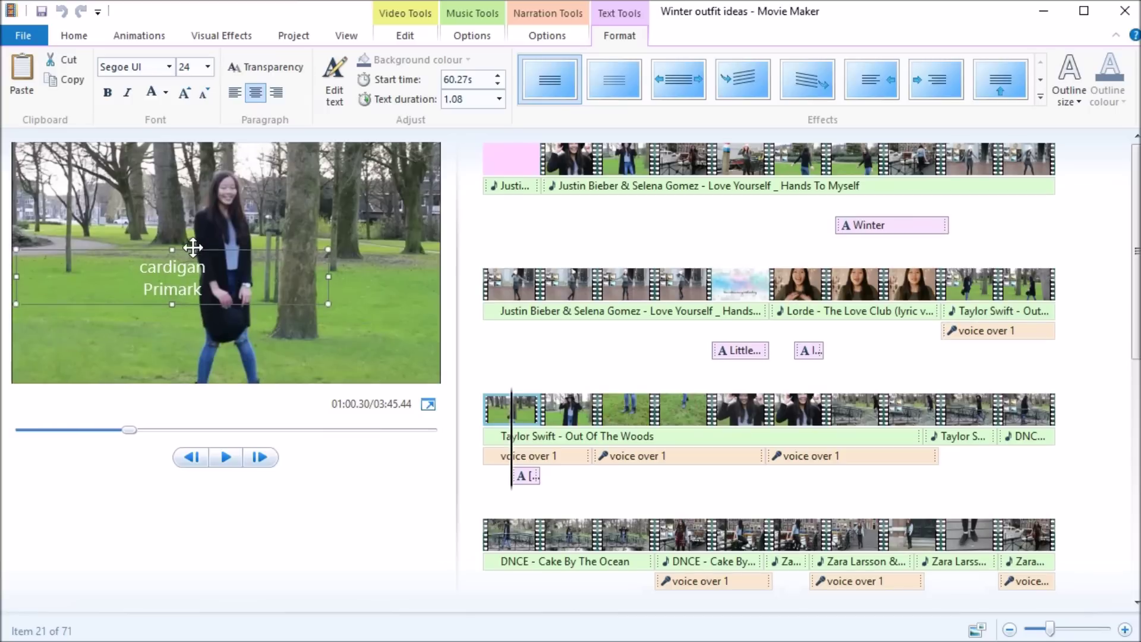
click(133, 67)
text(Bebas Neue)
key(Return)
click(184, 67)
text(36)
key(Return)
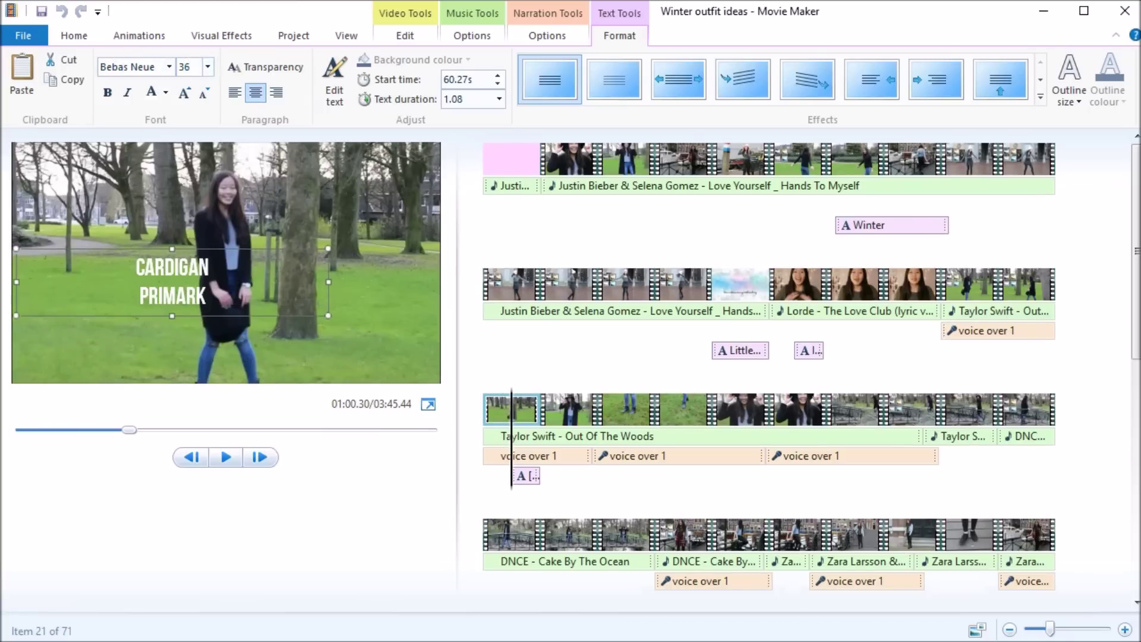
Give the "cardigan Primark" caption a dark outline and the Swing down effect.
click(1069, 94)
click(1084, 171)
click(1109, 94)
click(1085, 135)
click(1109, 94)
key(Escape)
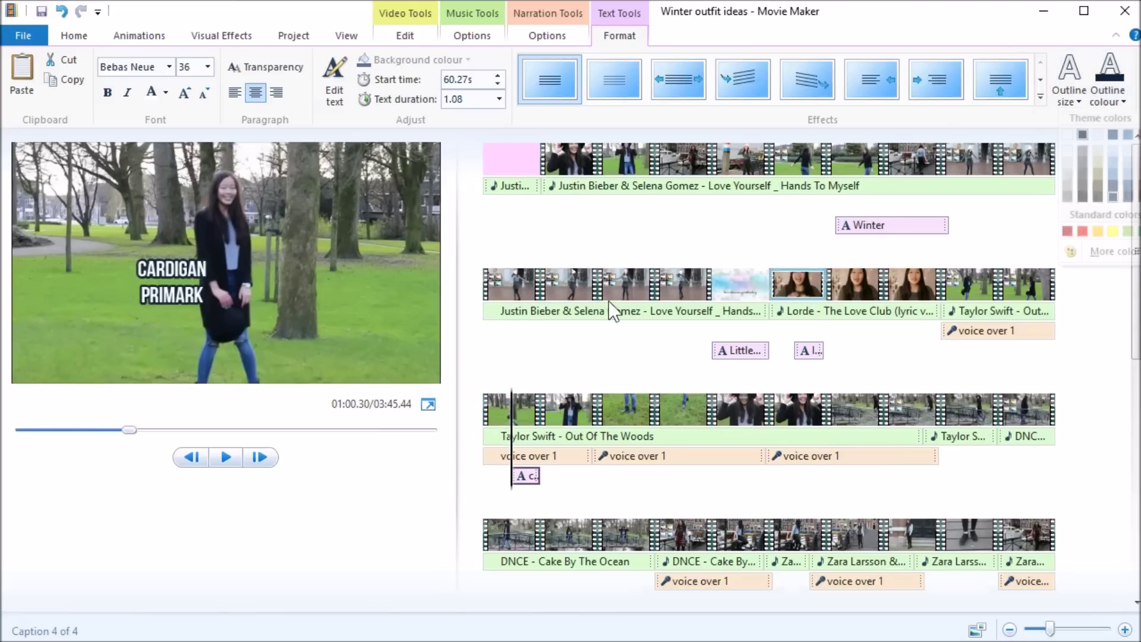
click(1040, 96)
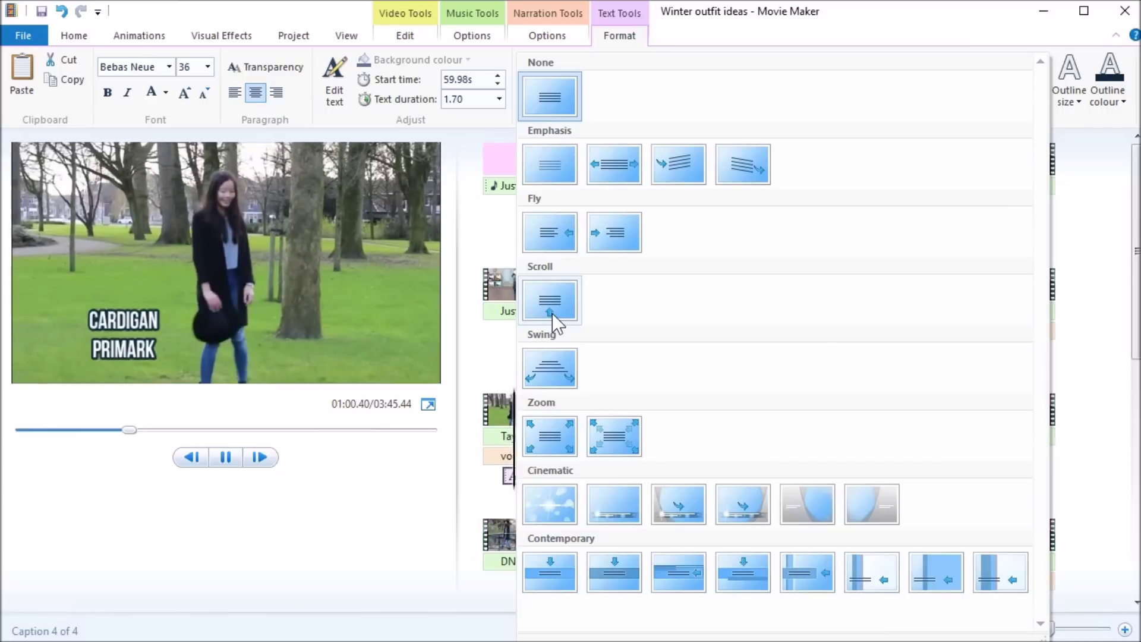
click(549, 364)
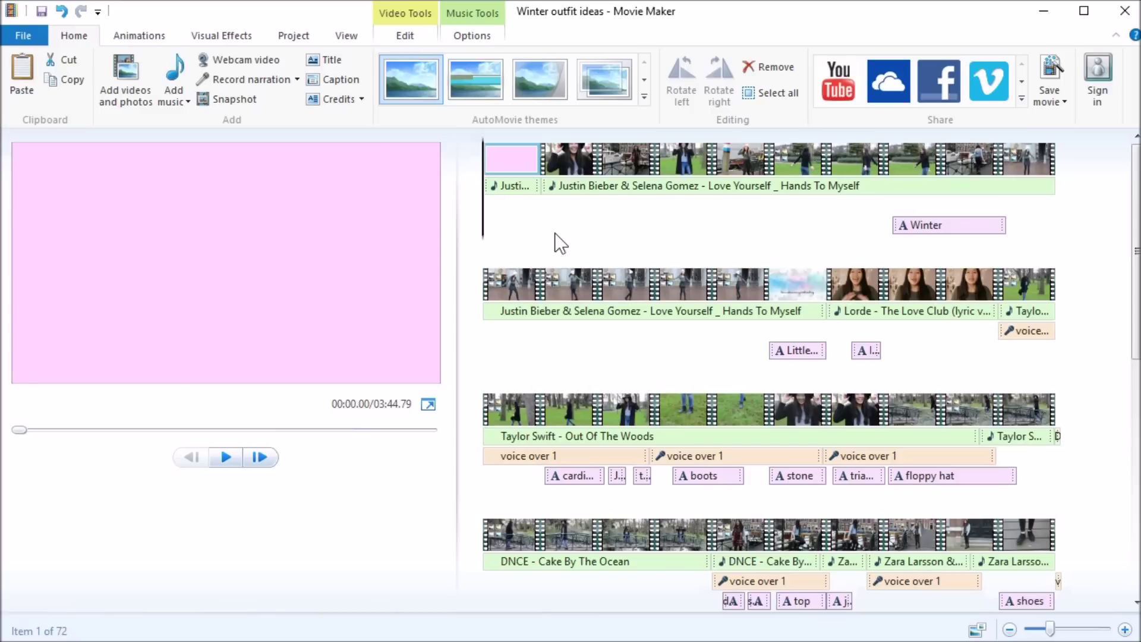
Save the movie with the 1080 high-definition setting as the MPEG-4/H.264 file "Winter outfit ideas" in the 74 Winter Outfits folder.
click(1038, 105)
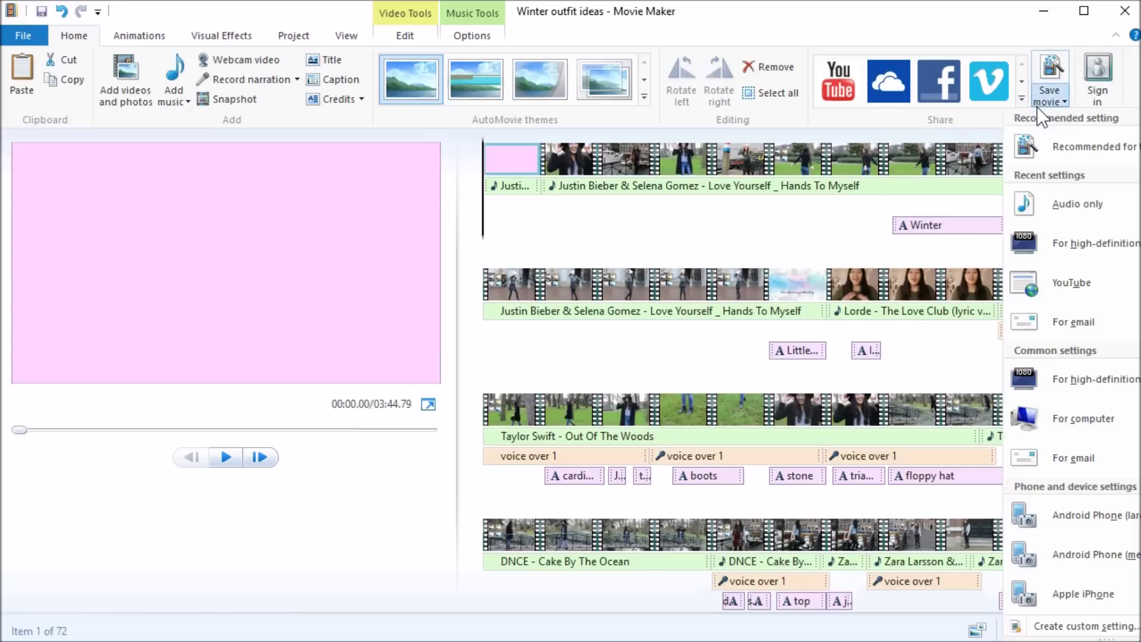
click(1081, 250)
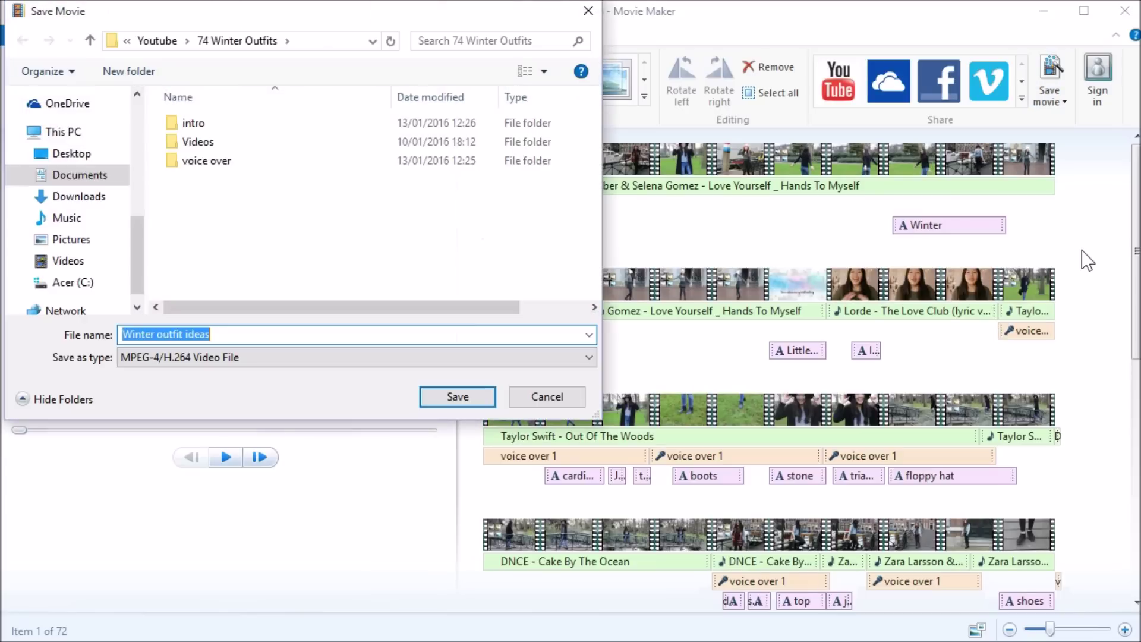
click(471, 397)
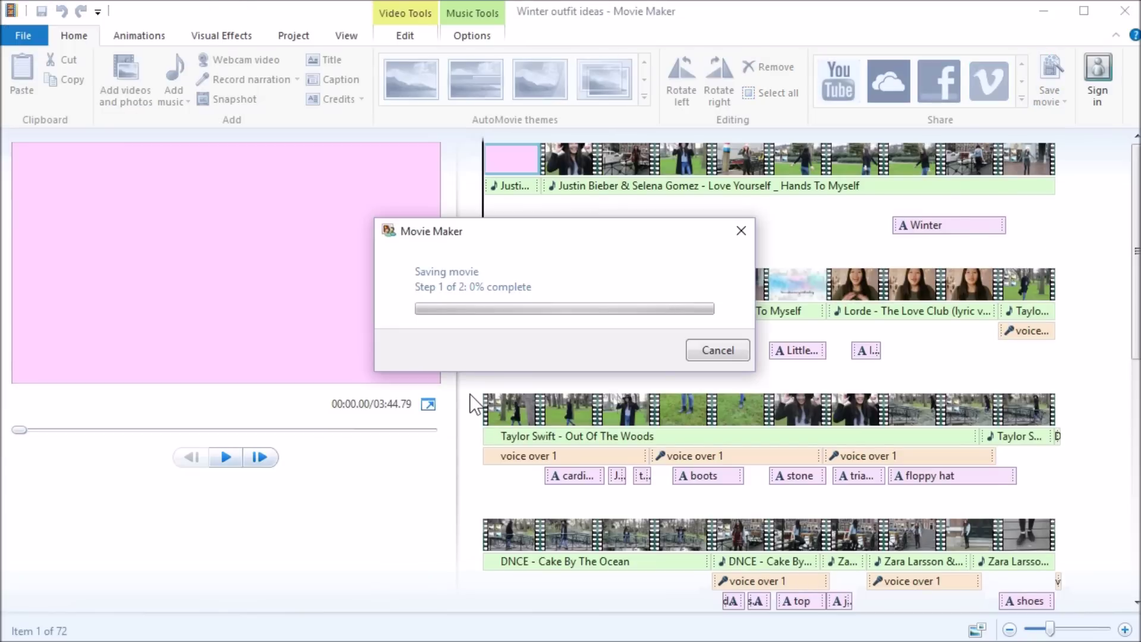